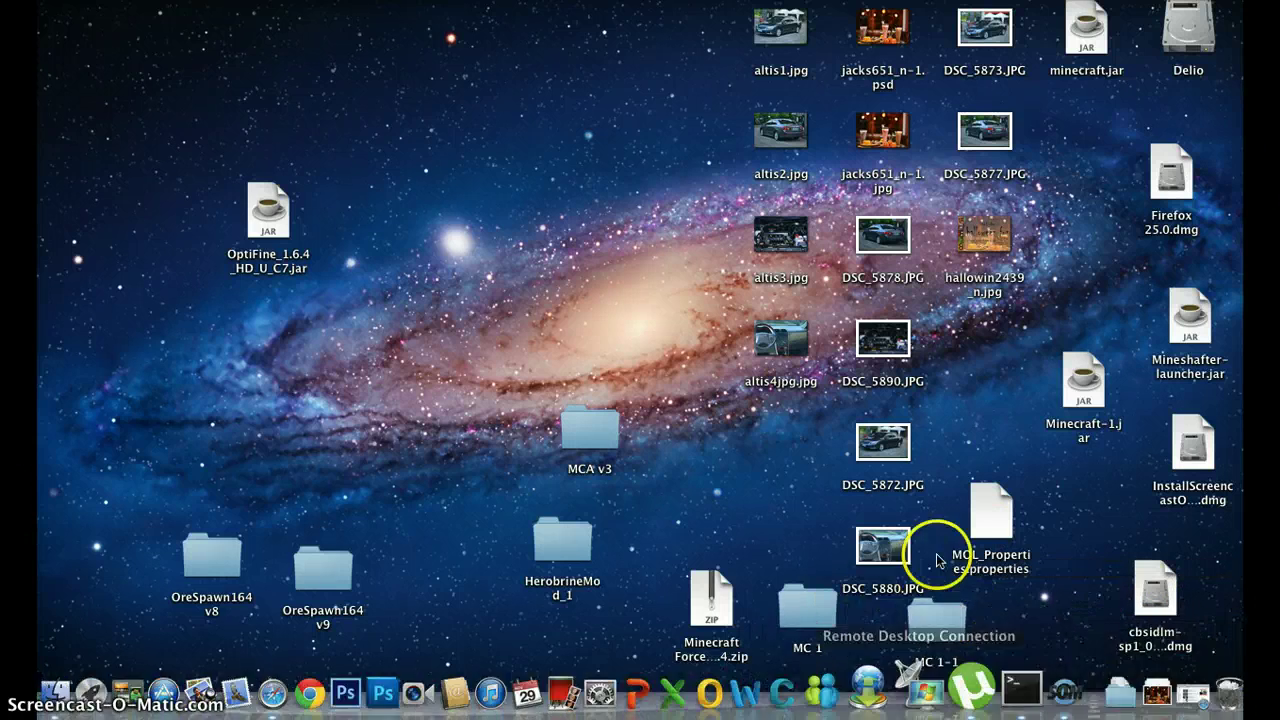
Step: Restore the minimized YouTube browser window and move it up so that it fills the screen
{"action": "left_click", "coordinate": [1163, 688]}
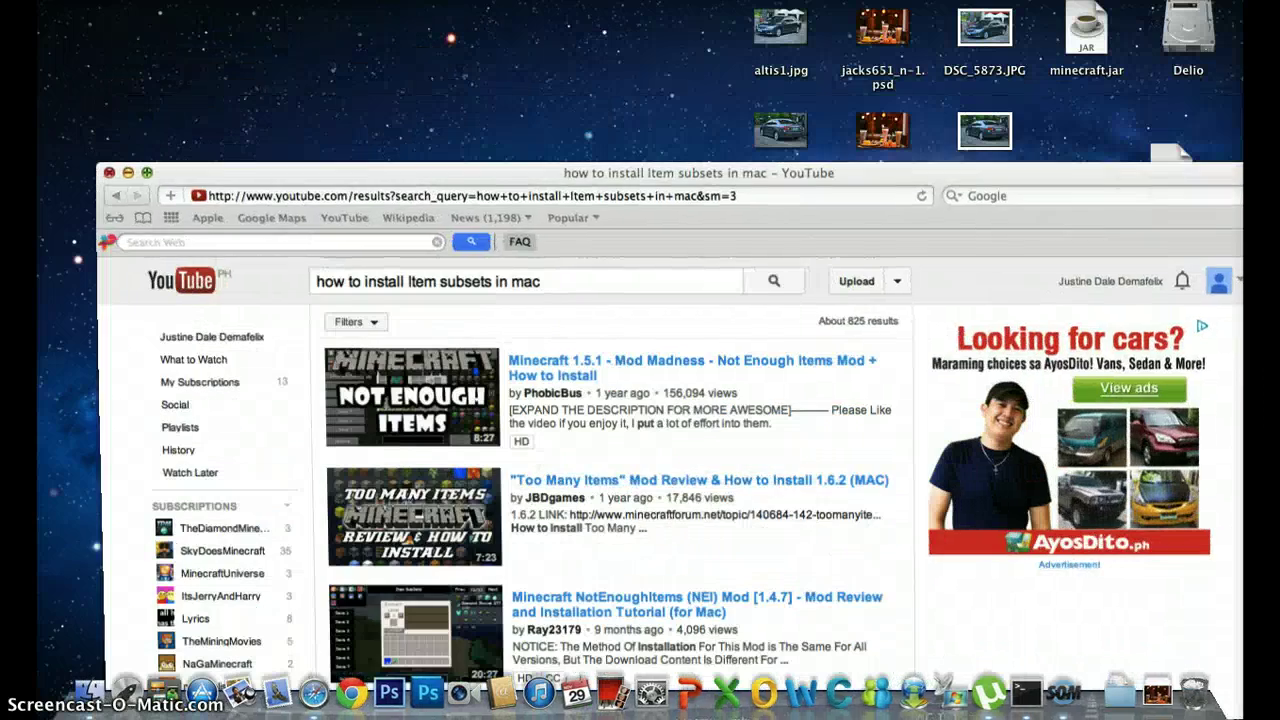
{"action": "left_click_drag", "start_coordinate": [478, 176], "coordinate": [420, 2]}
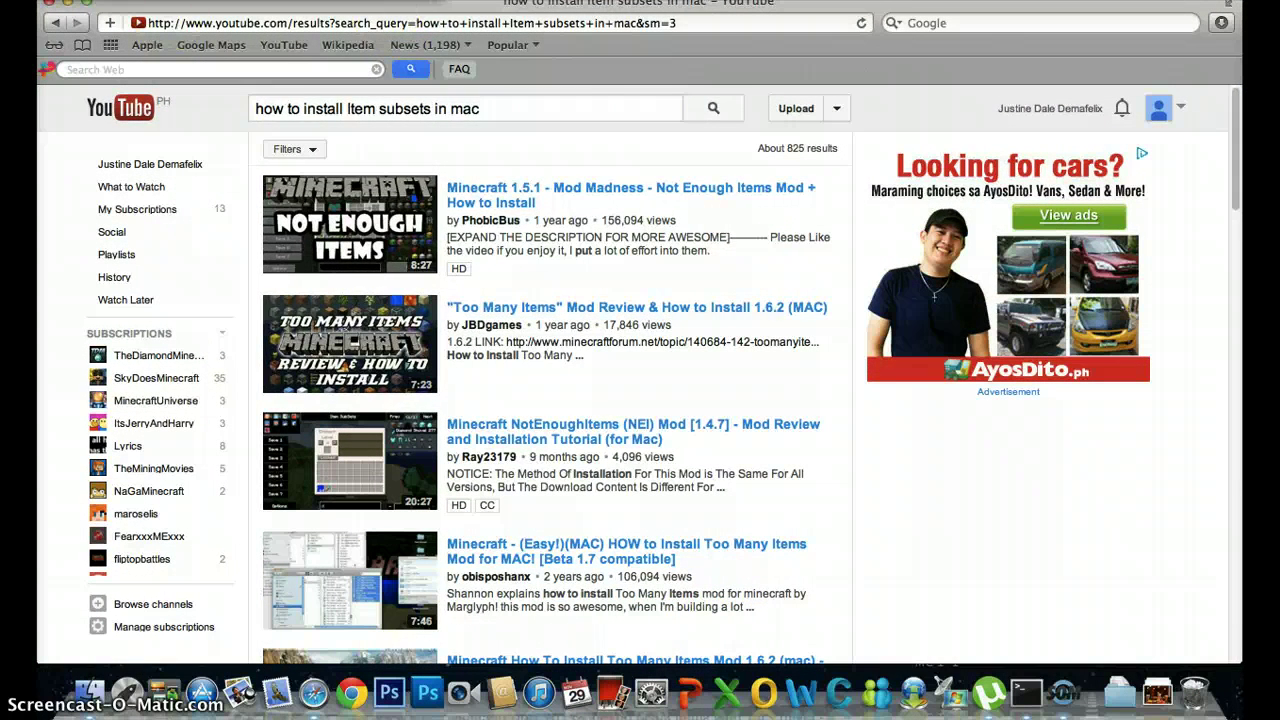
Step: Open the Minecraft Forge Downloads page from the browsing history of Wednesday, November 27, 2013
{"action": "left_click", "coordinate": [296, 0]}
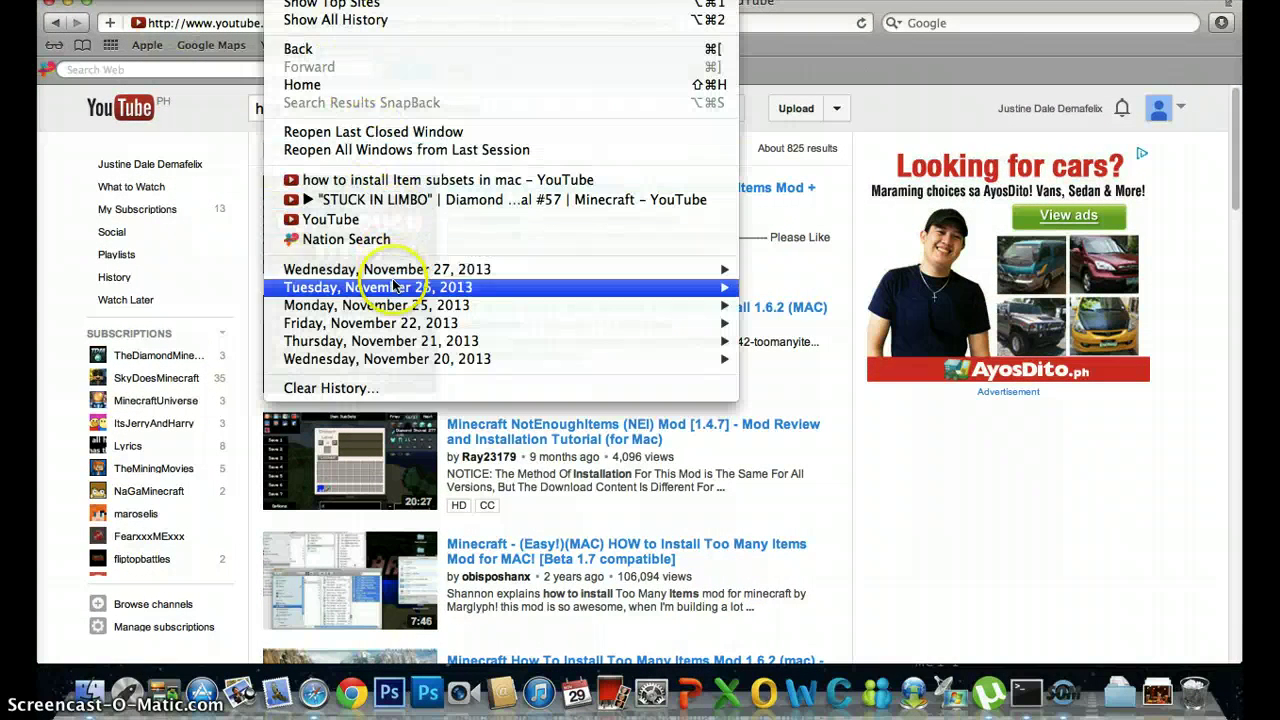
{"action": "mouse_move", "coordinate": [390, 272]}
{"action": "left_click", "coordinate": [878, 149]}
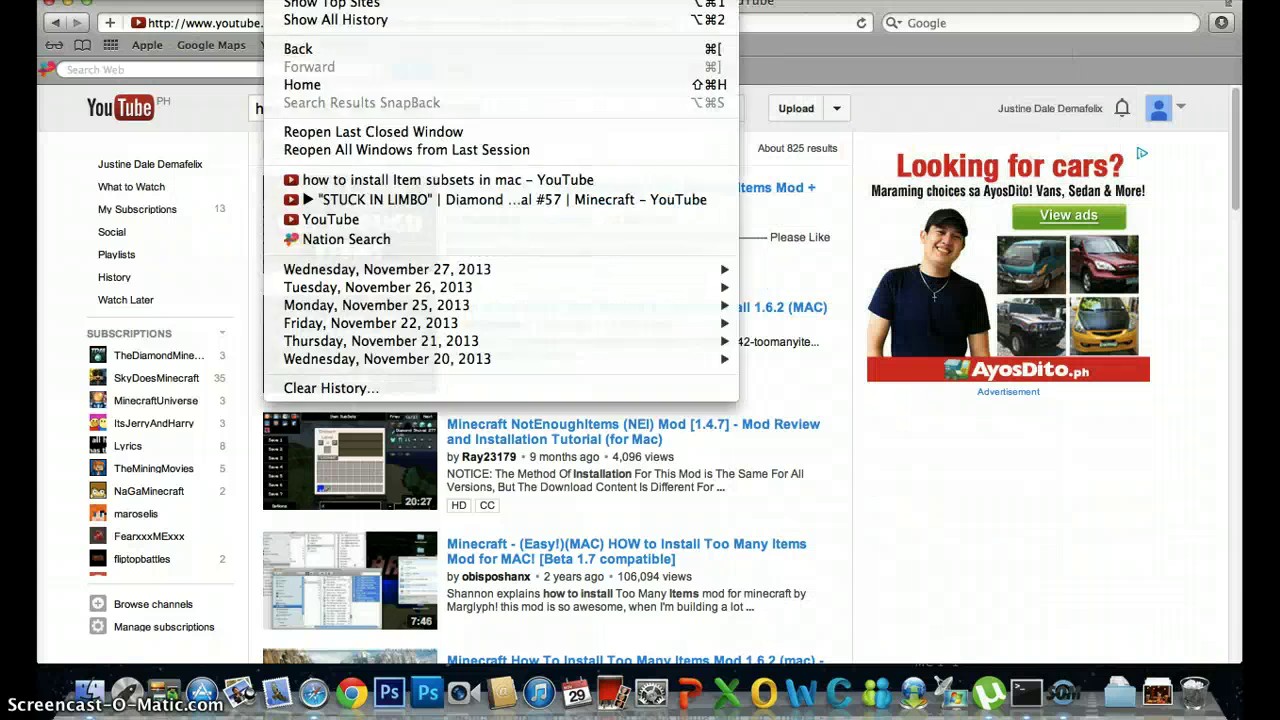
{"action": "left_click", "coordinate": [197, 1]}
{"action": "mouse_move", "coordinate": [300, 0]}
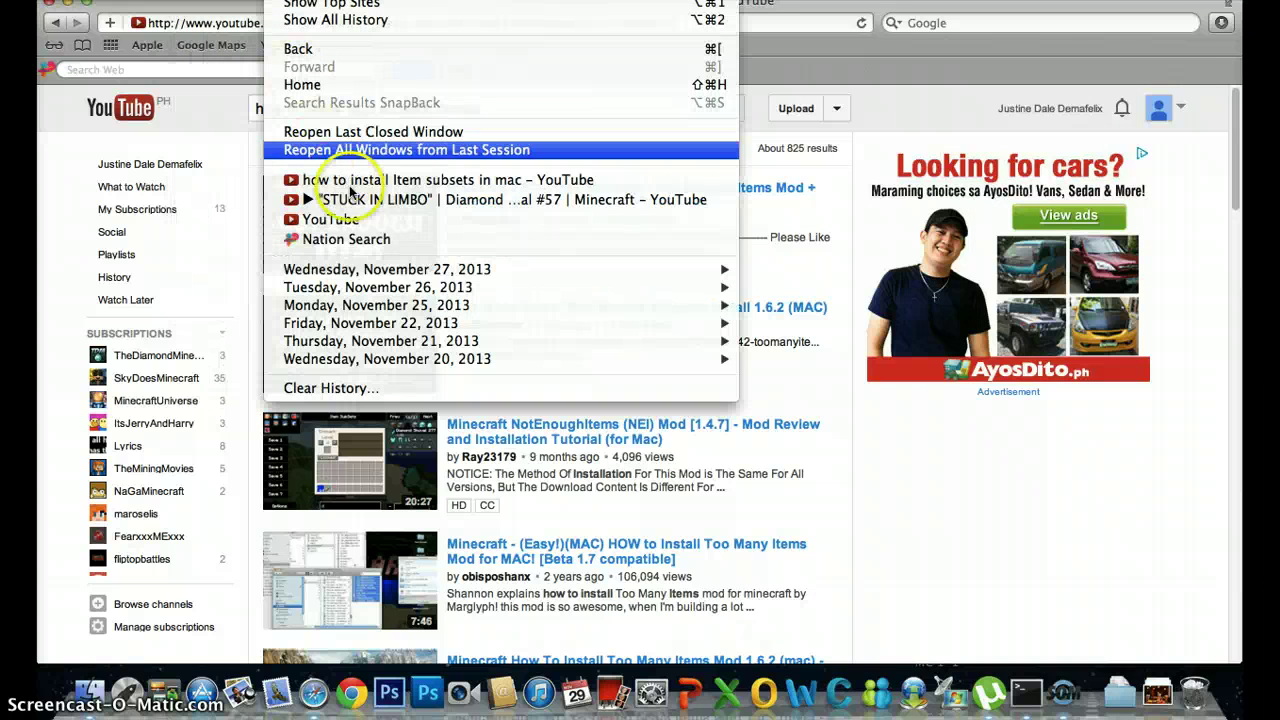
{"action": "mouse_move", "coordinate": [390, 270]}
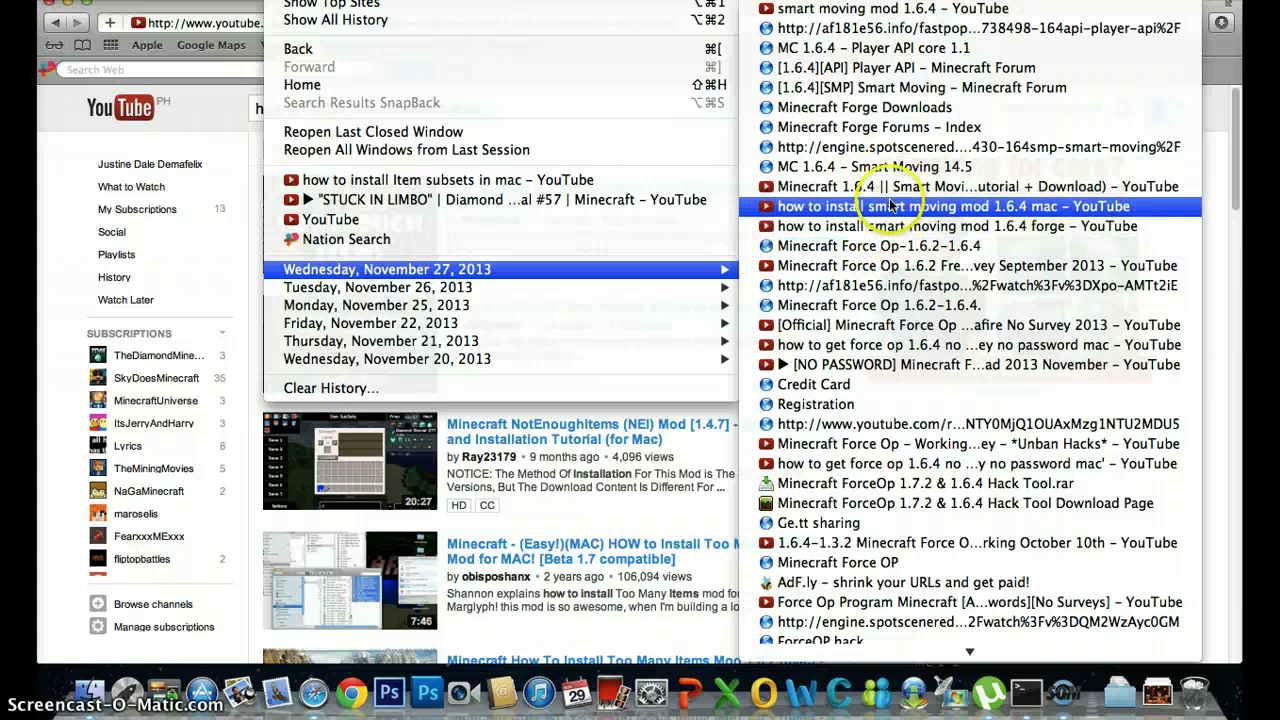
{"action": "left_click", "coordinate": [1115, 265]}
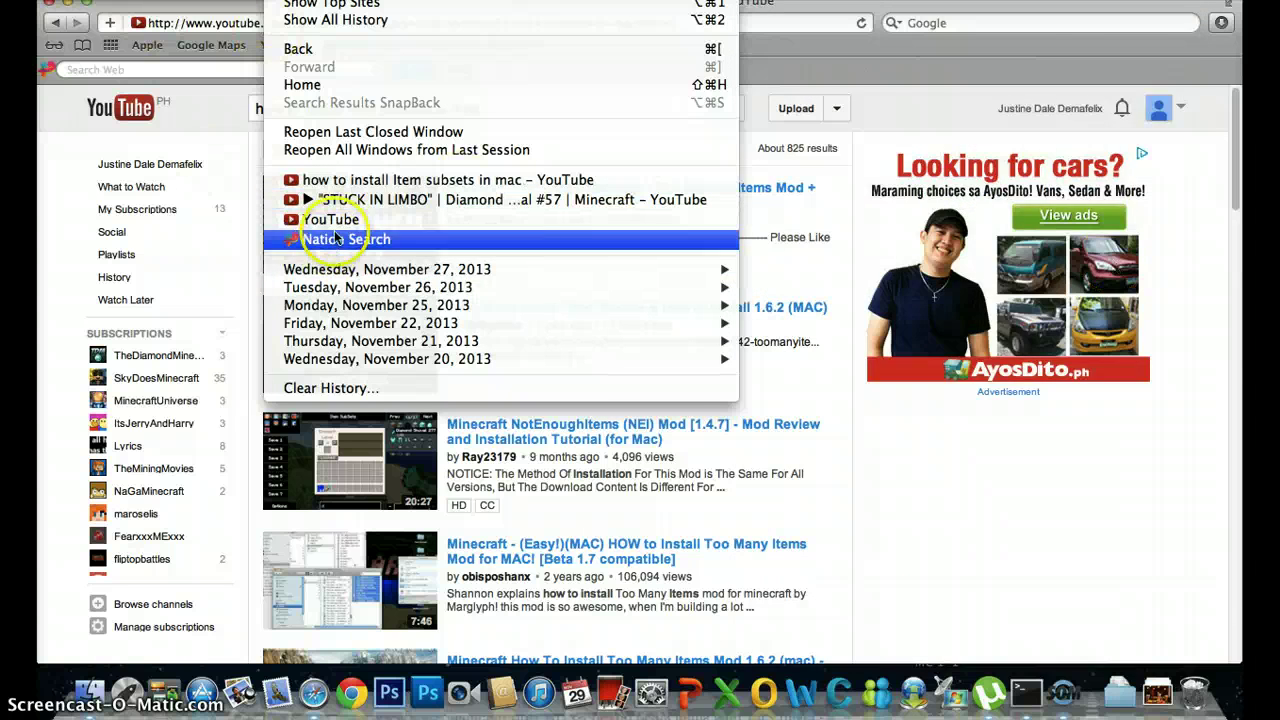
{"action": "mouse_move", "coordinate": [725, 268]}
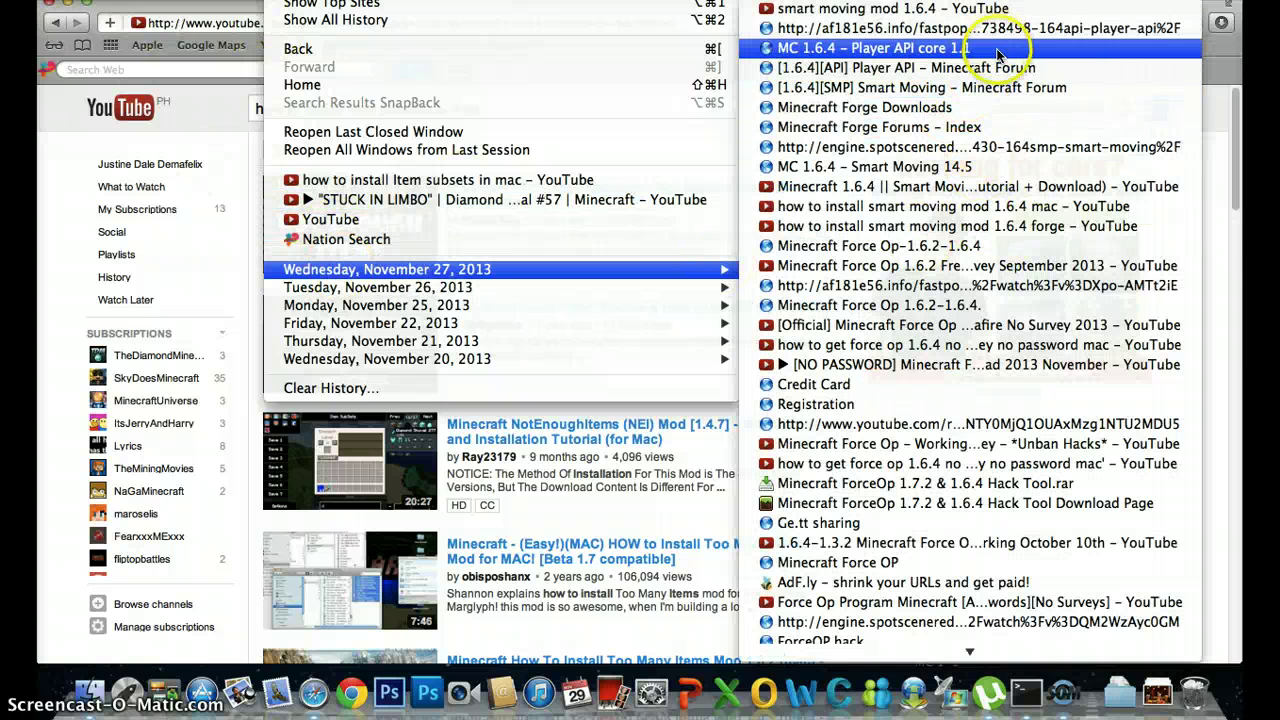
{"action": "left_click", "coordinate": [1017, 118]}
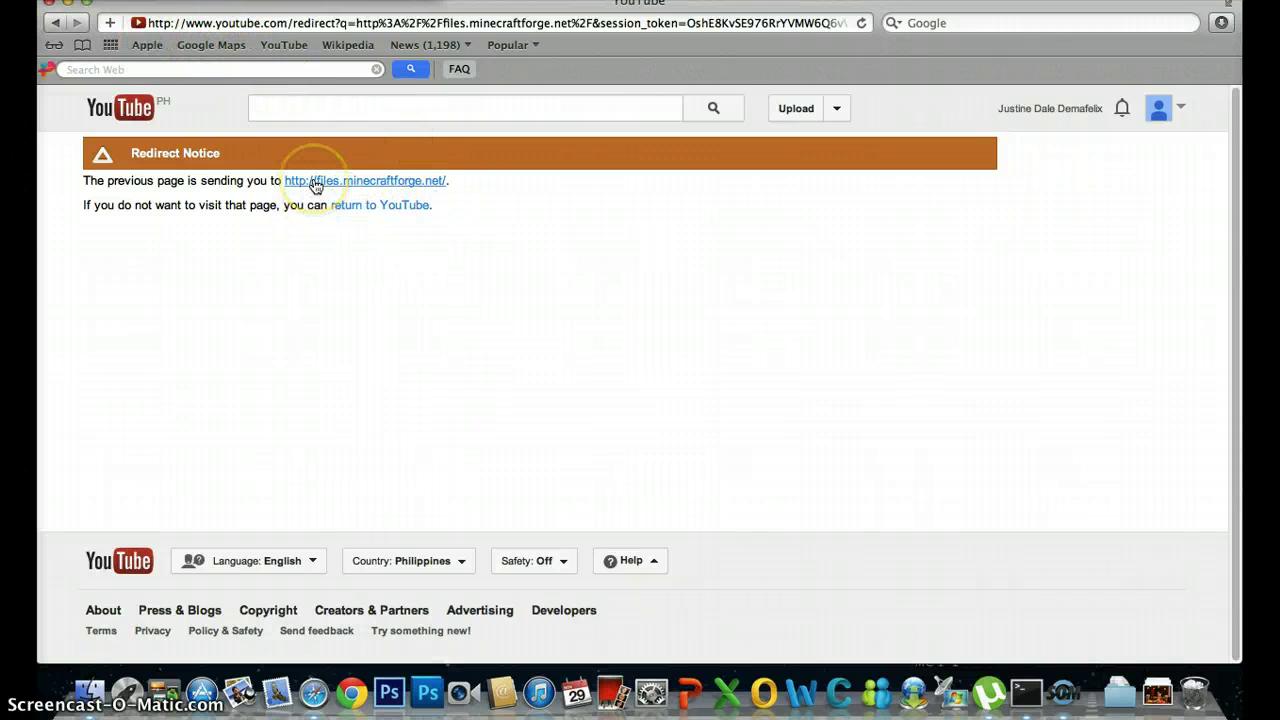
Step: Reopen the [1.6.4][SMP] Smart Moving forum entry from the November 27 history and follow its redirect link to the topic
{"action": "left_click", "coordinate": [295, 2]}
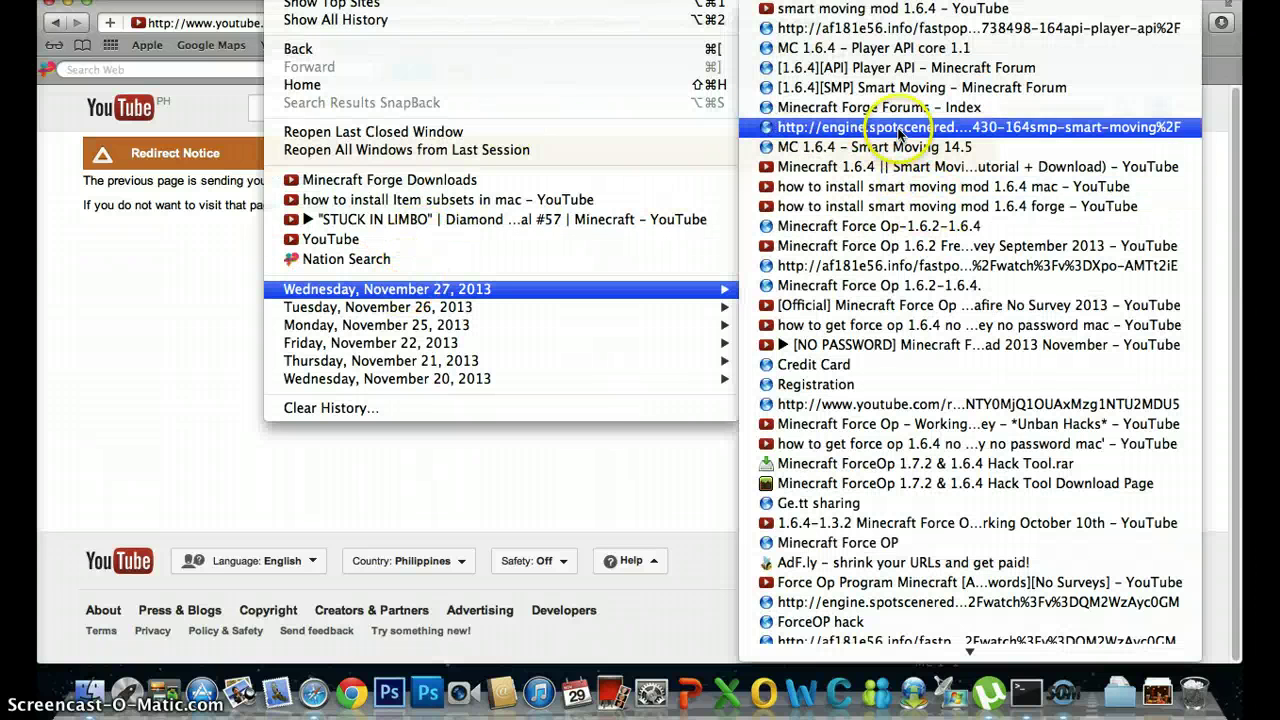
{"action": "left_click", "coordinate": [907, 88]}
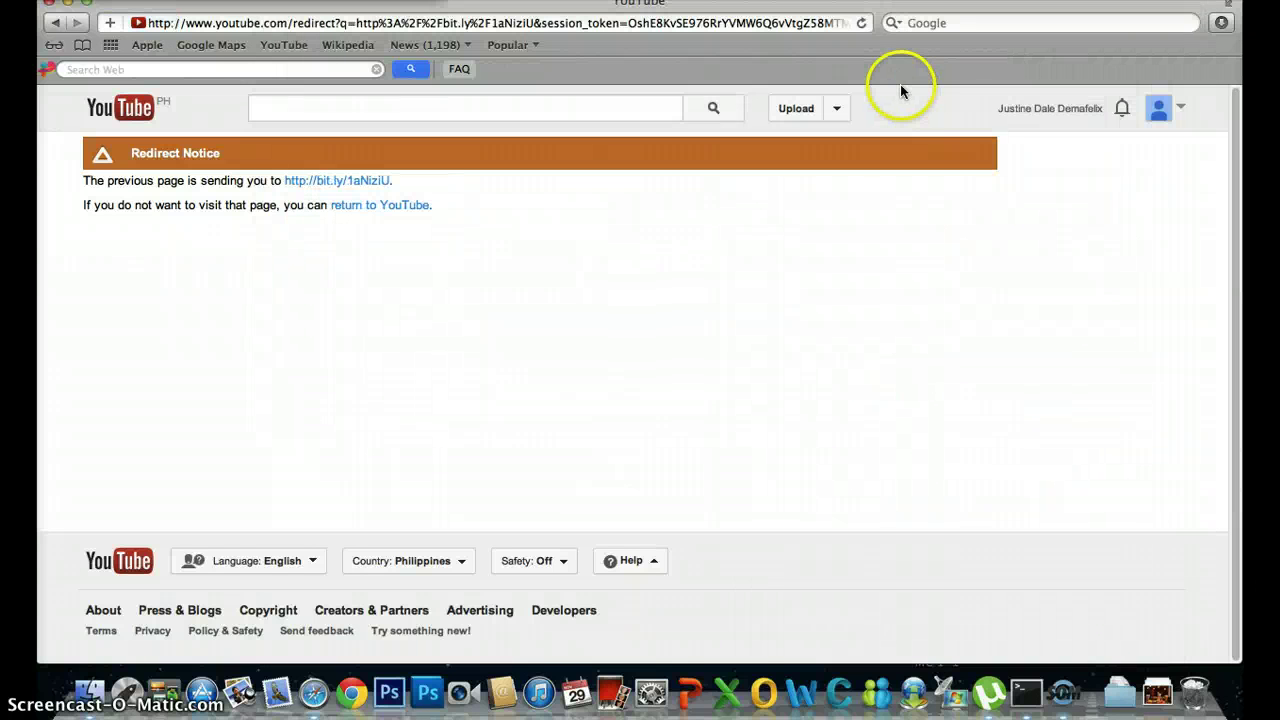
{"action": "left_click", "coordinate": [322, 181]}
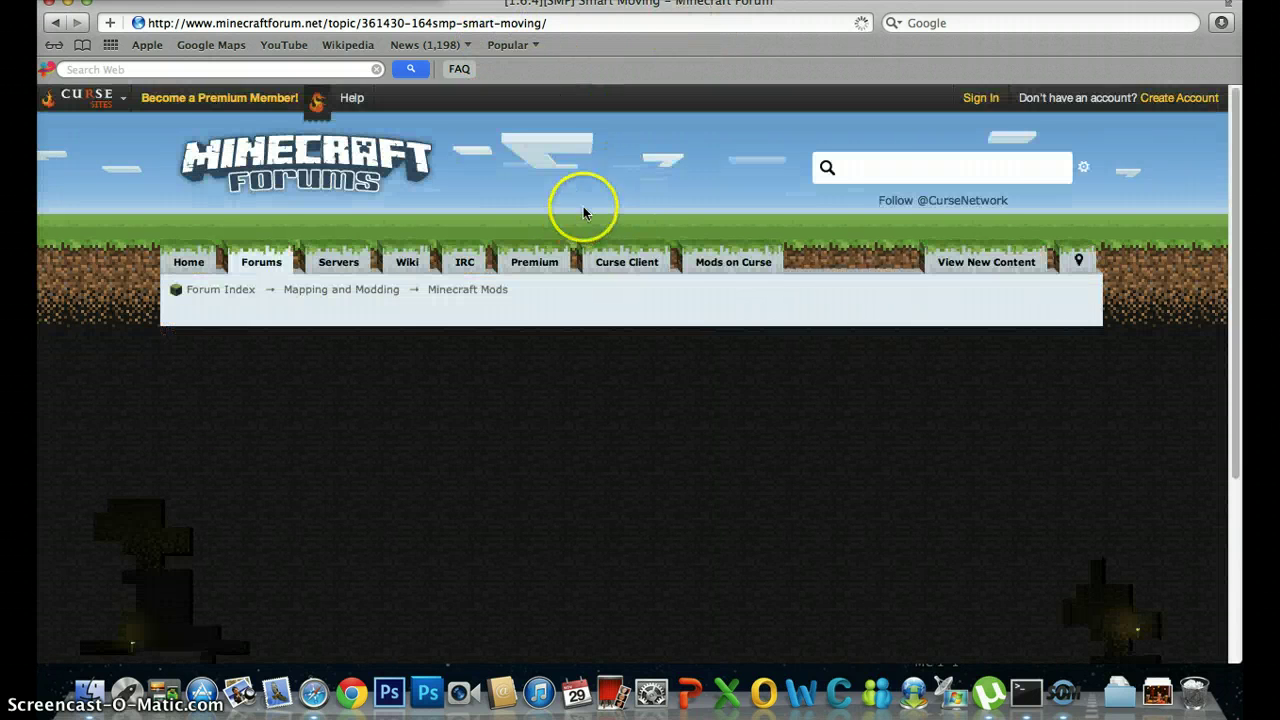
Step: Find Current Version 14.5 in the Smart Moving topic and open its Mediafire download page
{"action": "scroll", "coordinate": [891, 320], "scroll_direction": "down", "scroll_amount": 2}
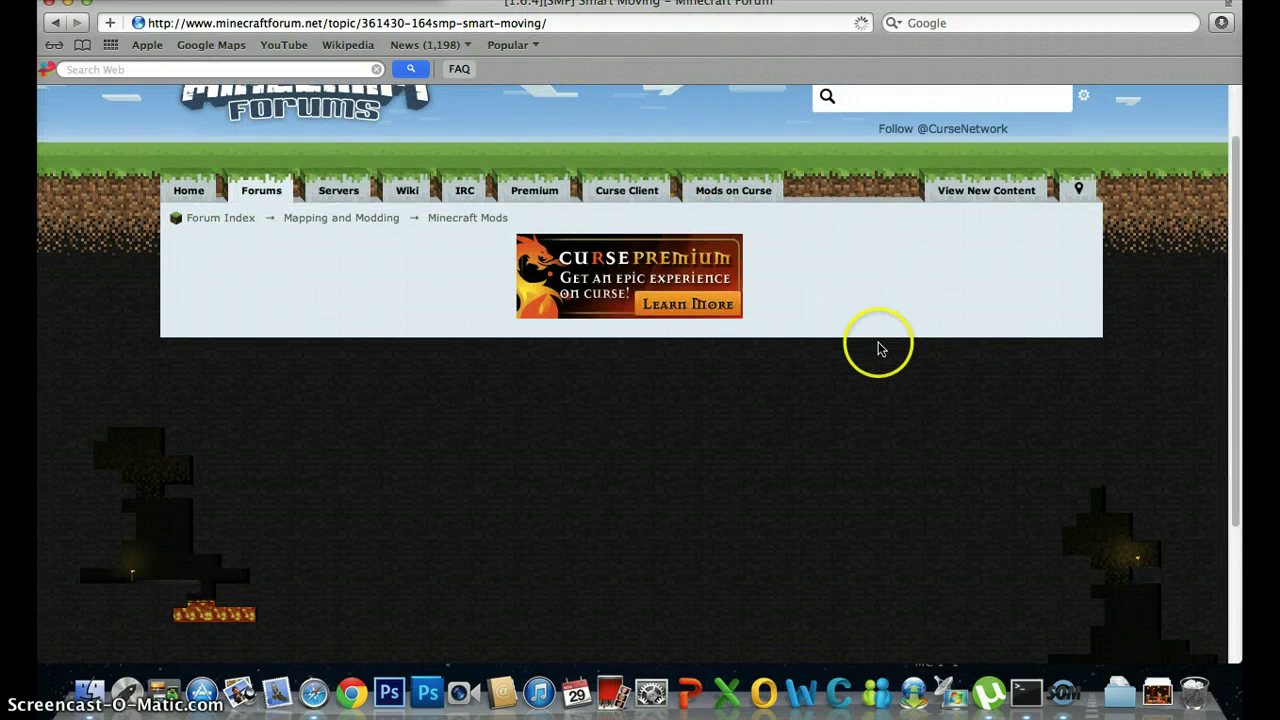
{"action": "scroll", "coordinate": [883, 346], "scroll_direction": "down", "scroll_amount": 3}
{"action": "scroll", "coordinate": [879, 348], "scroll_direction": "down", "scroll_amount": 1}
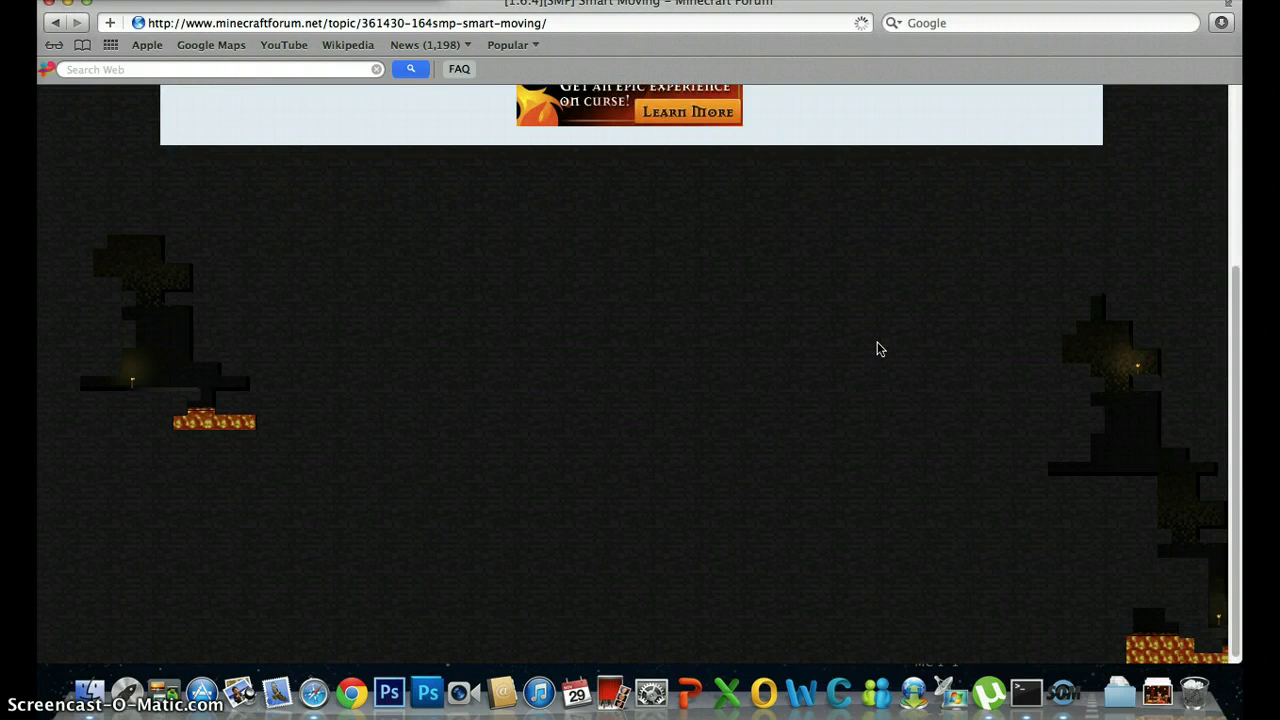
{"action": "scroll", "coordinate": [571, 449], "scroll_direction": "down", "scroll_amount": 4}
{"action": "scroll", "coordinate": [575, 452], "scroll_direction": "down", "scroll_amount": 5}
{"action": "scroll", "coordinate": [651, 194], "scroll_direction": "up", "scroll_amount": 3}
{"action": "scroll", "coordinate": [646, 206], "scroll_direction": "down", "scroll_amount": 2}
{"action": "scroll", "coordinate": [814, 594], "scroll_direction": "down", "scroll_amount": 3}
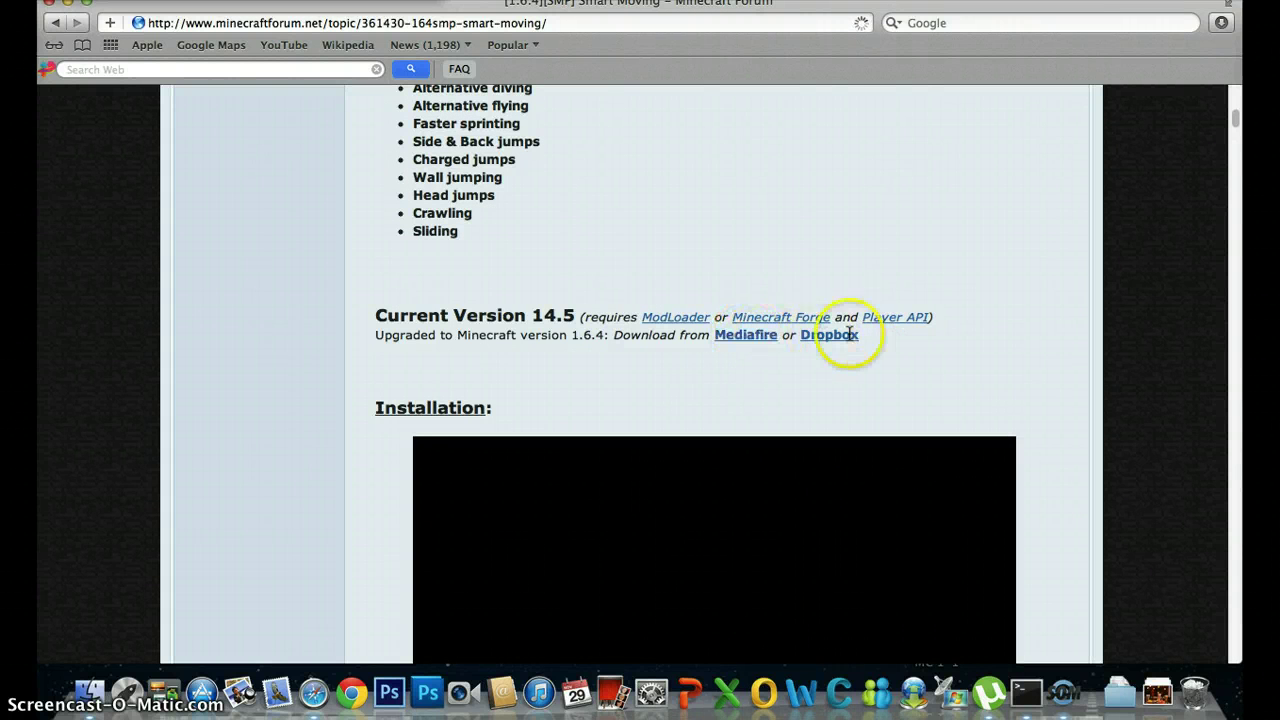
{"action": "left_click", "coordinate": [746, 338]}
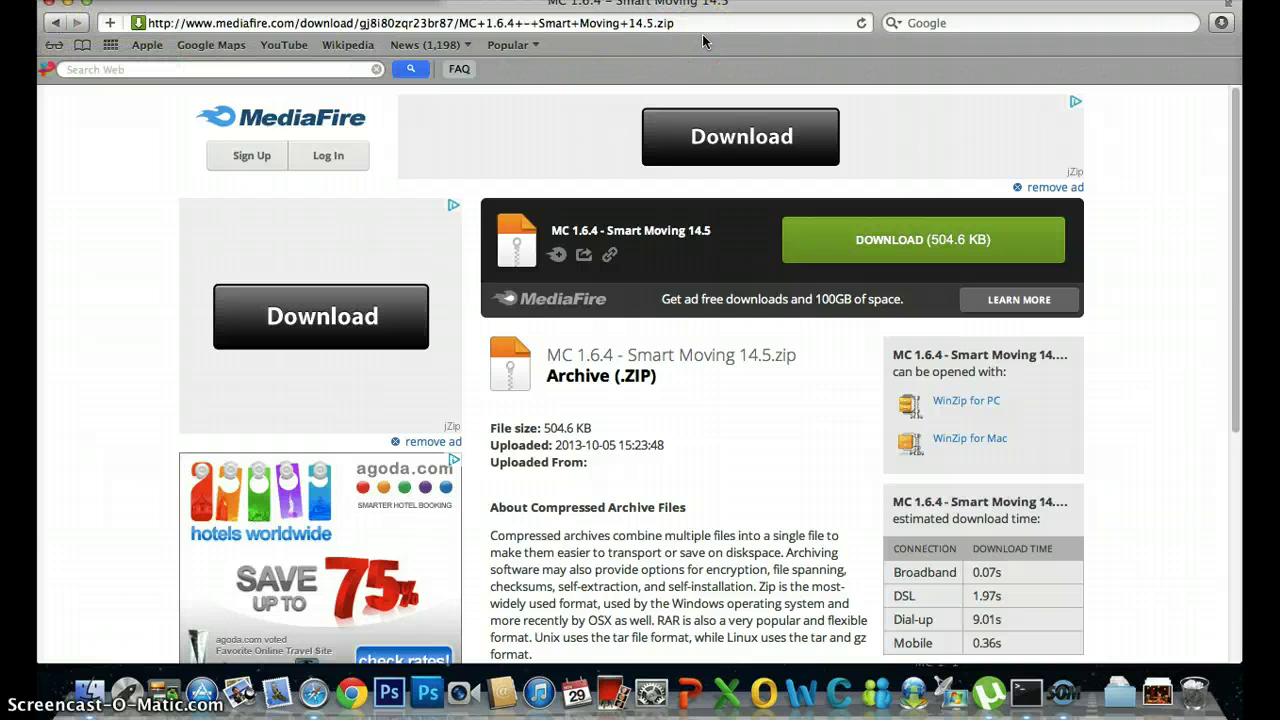
Step: Open the [1.6.4][API] Player API forum topic from the November 27 history in a new browser tab
{"action": "key", "text": "super+t"}
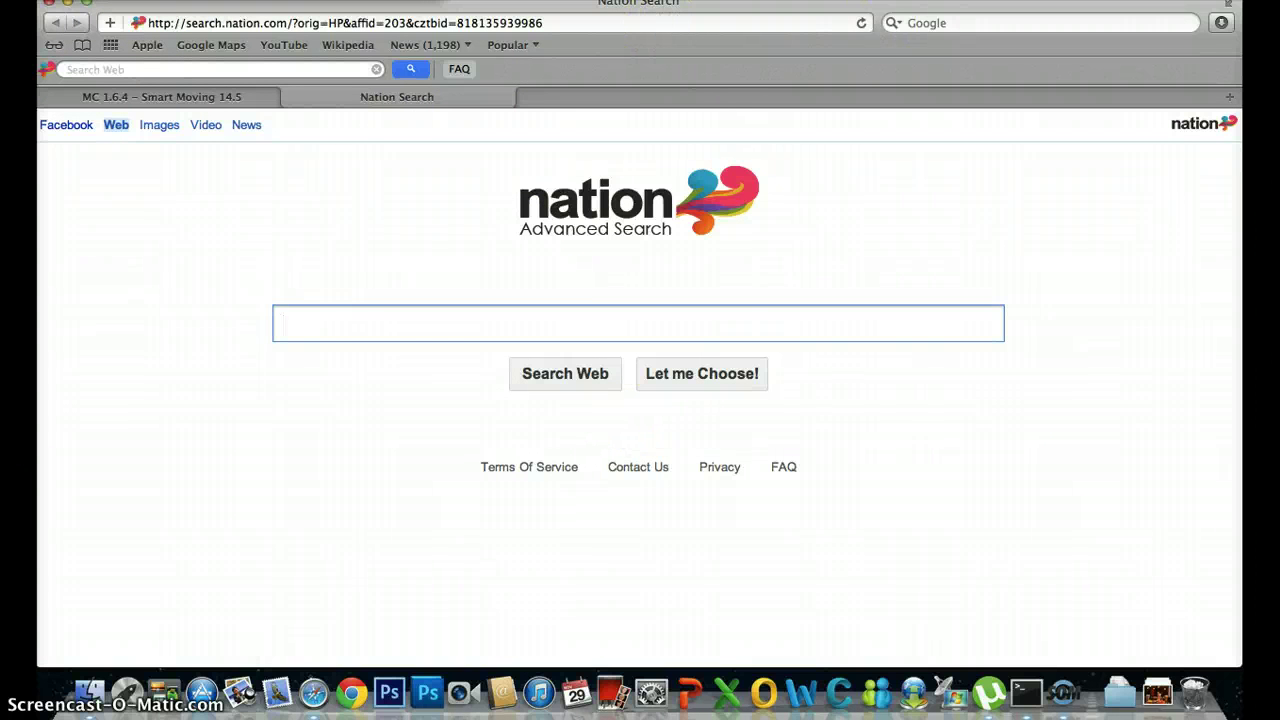
{"action": "left_click", "coordinate": [295, 1]}
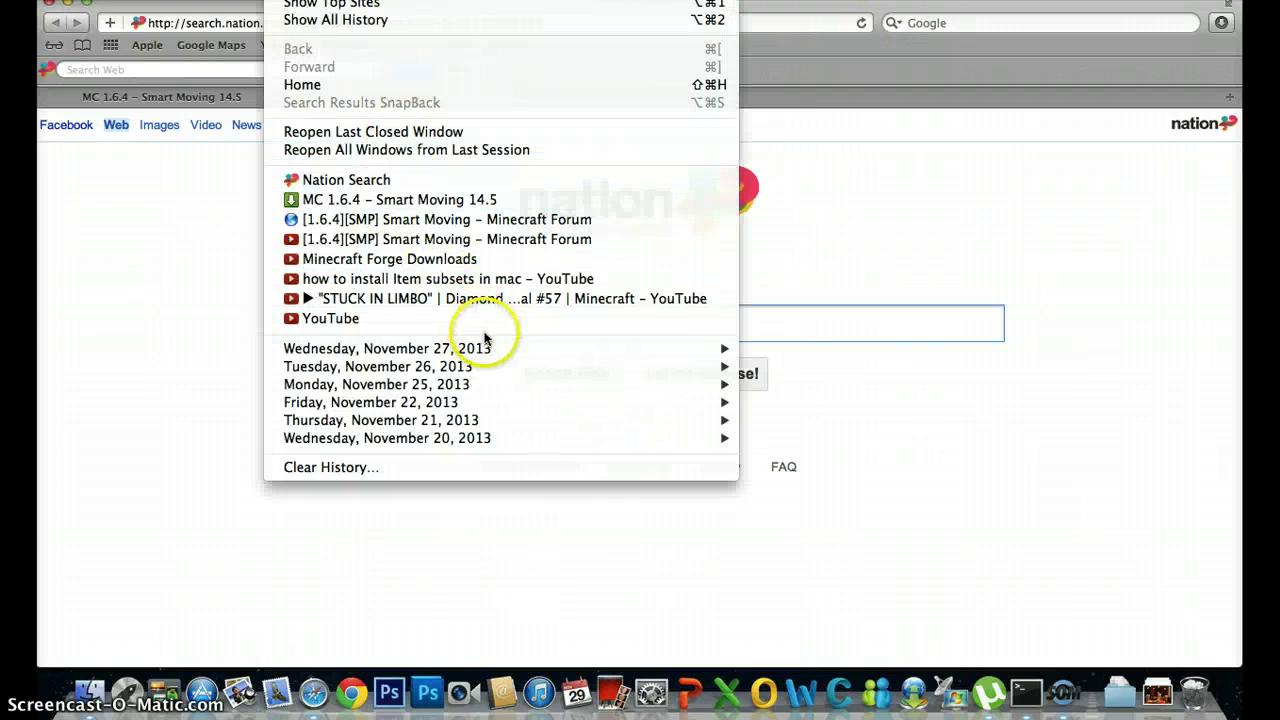
{"action": "mouse_move", "coordinate": [487, 346]}
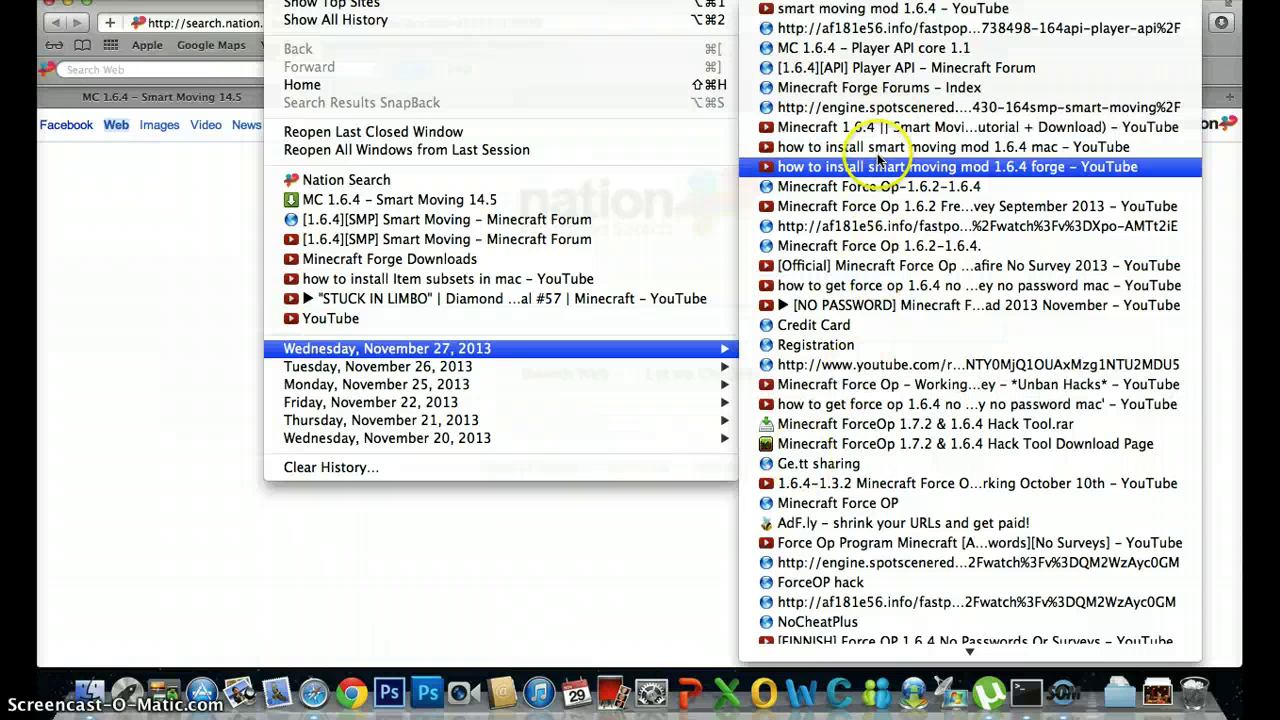
{"action": "left_click", "coordinate": [857, 68]}
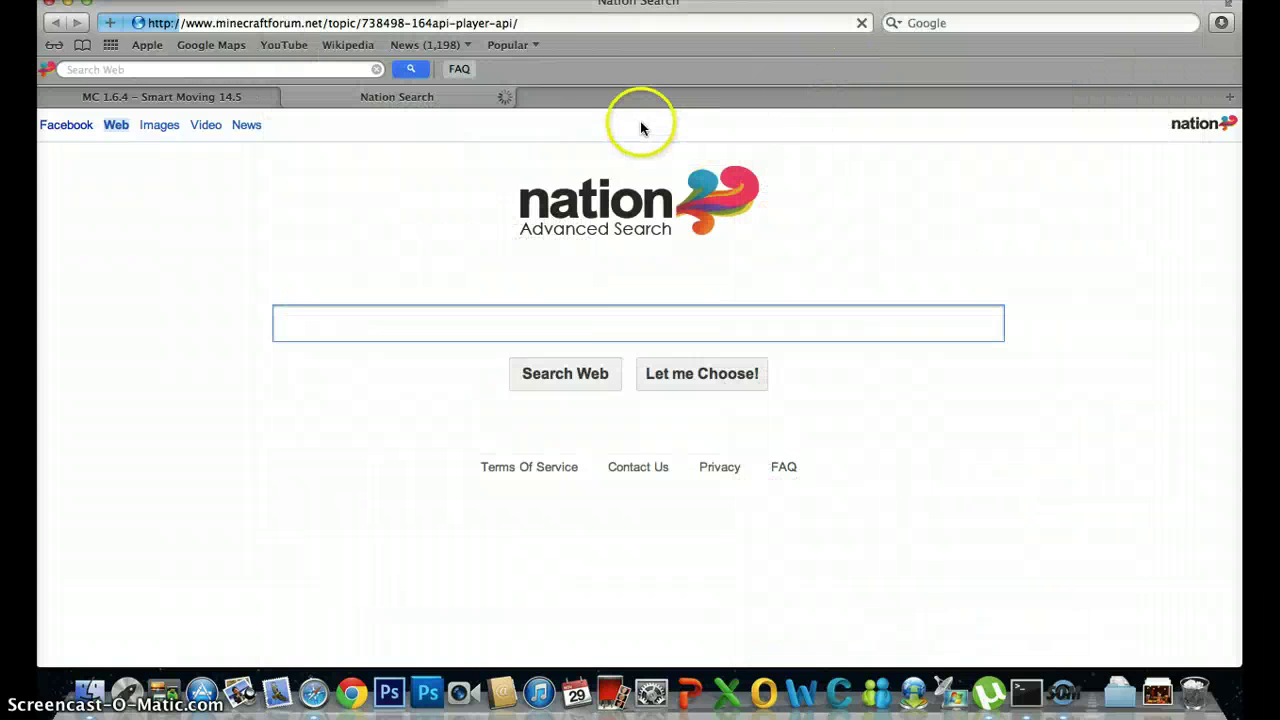
Step: Find the Current Versions list in the Player API topic, highlight the note under Forge, and clear the selection
{"action": "scroll", "coordinate": [568, 183], "scroll_direction": "down", "scroll_amount": 5}
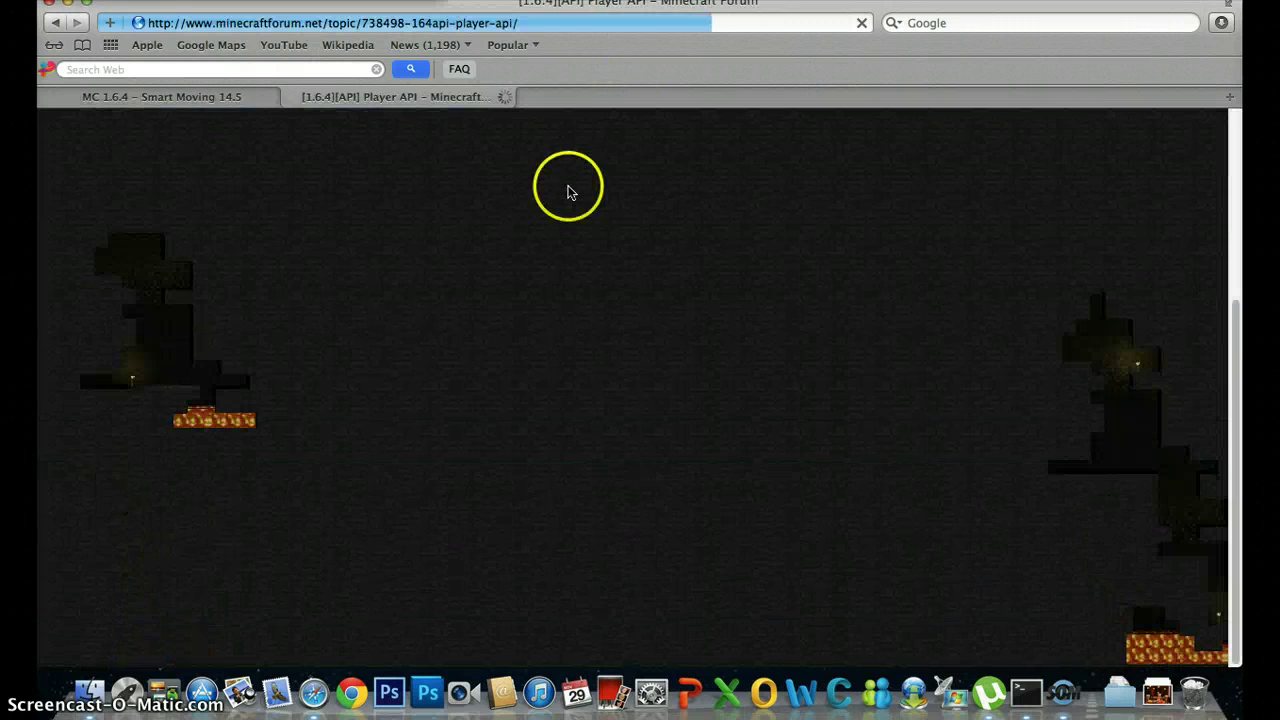
{"action": "scroll", "coordinate": [568, 178], "scroll_direction": "up", "scroll_amount": 5}
{"action": "scroll", "coordinate": [556, 193], "scroll_direction": "down", "scroll_amount": 3}
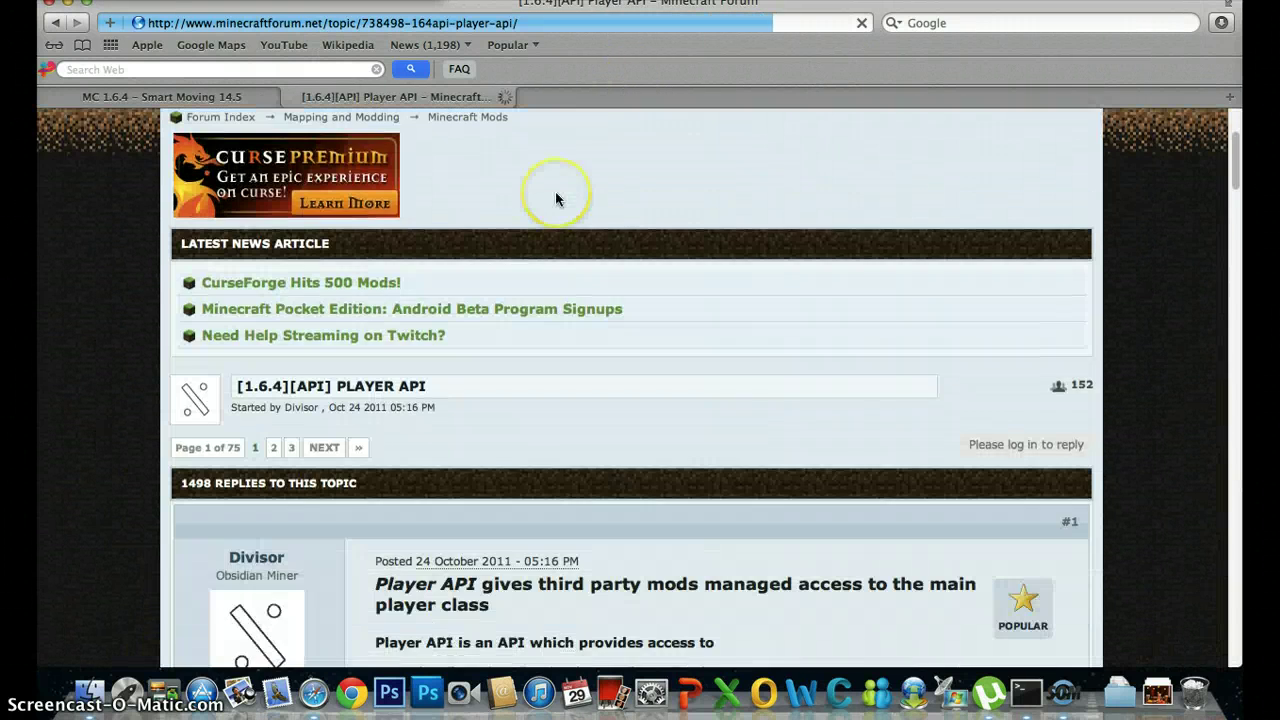
{"action": "scroll", "coordinate": [557, 199], "scroll_direction": "down", "scroll_amount": 5}
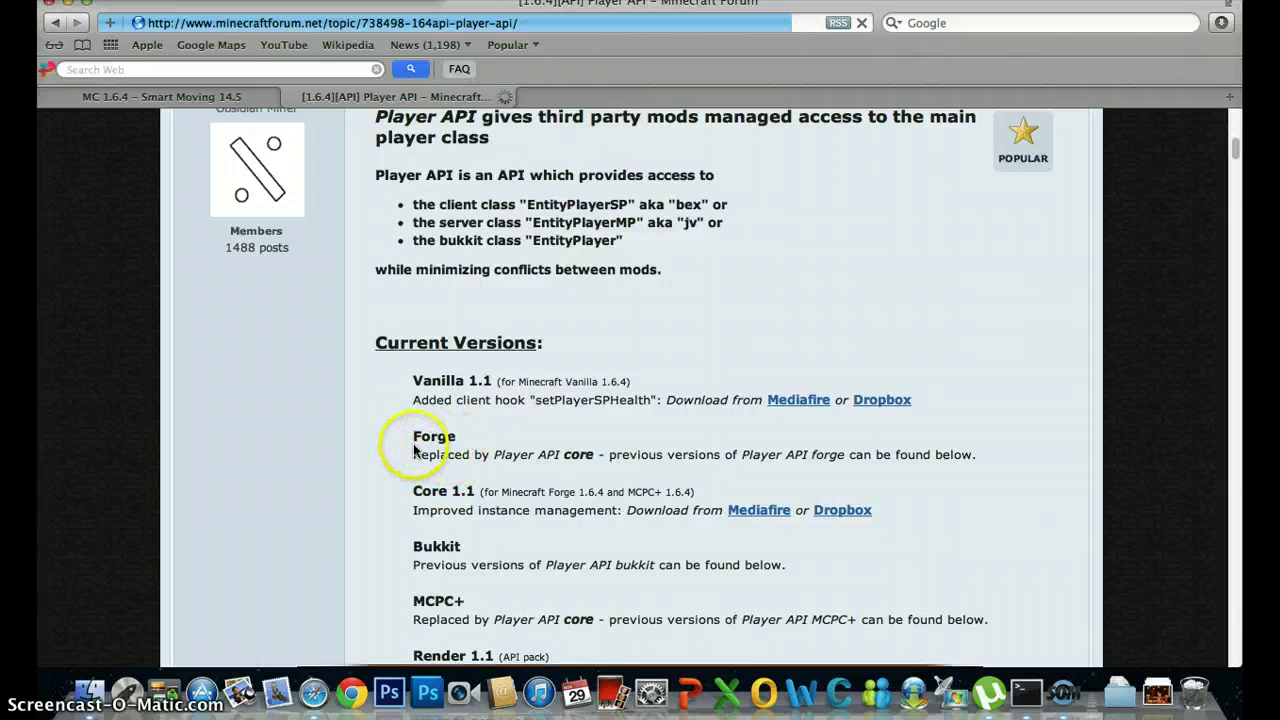
{"action": "left_click", "coordinate": [300, 580]}
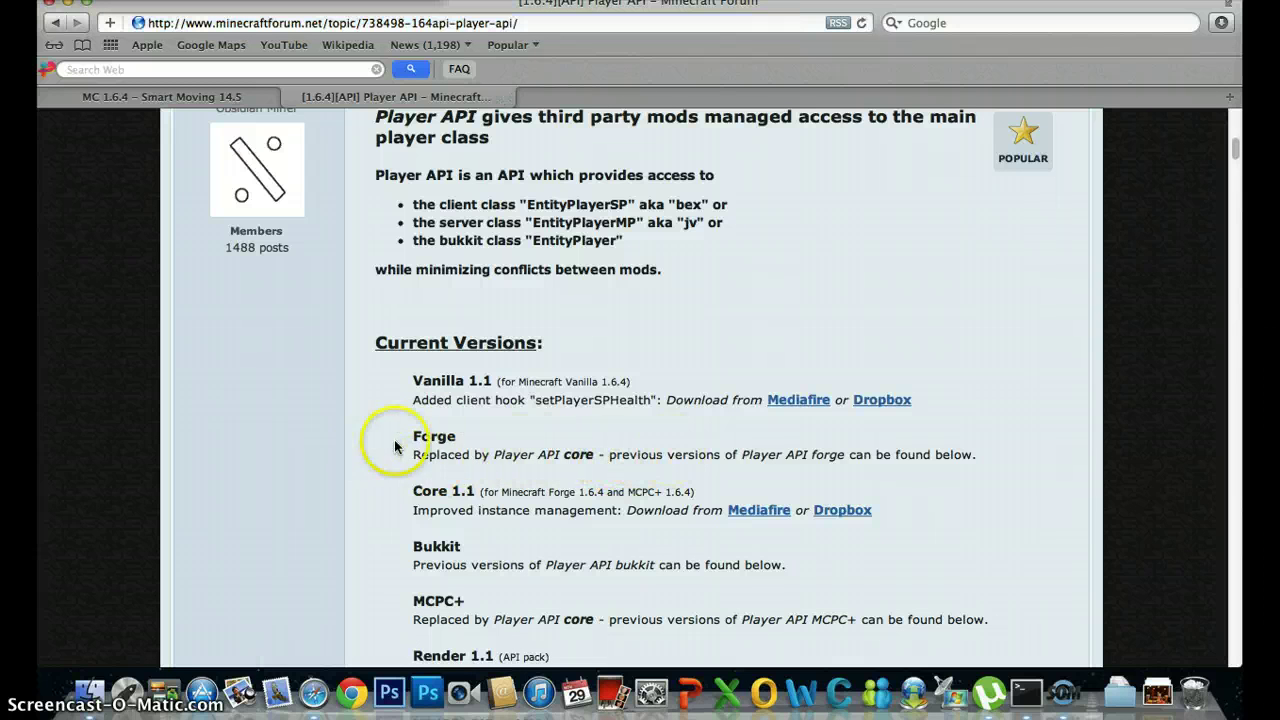
{"action": "left_click_drag", "start_coordinate": [411, 455], "coordinate": [719, 482]}
{"action": "left_click_drag", "start_coordinate": [885, 459], "coordinate": [970, 459]}
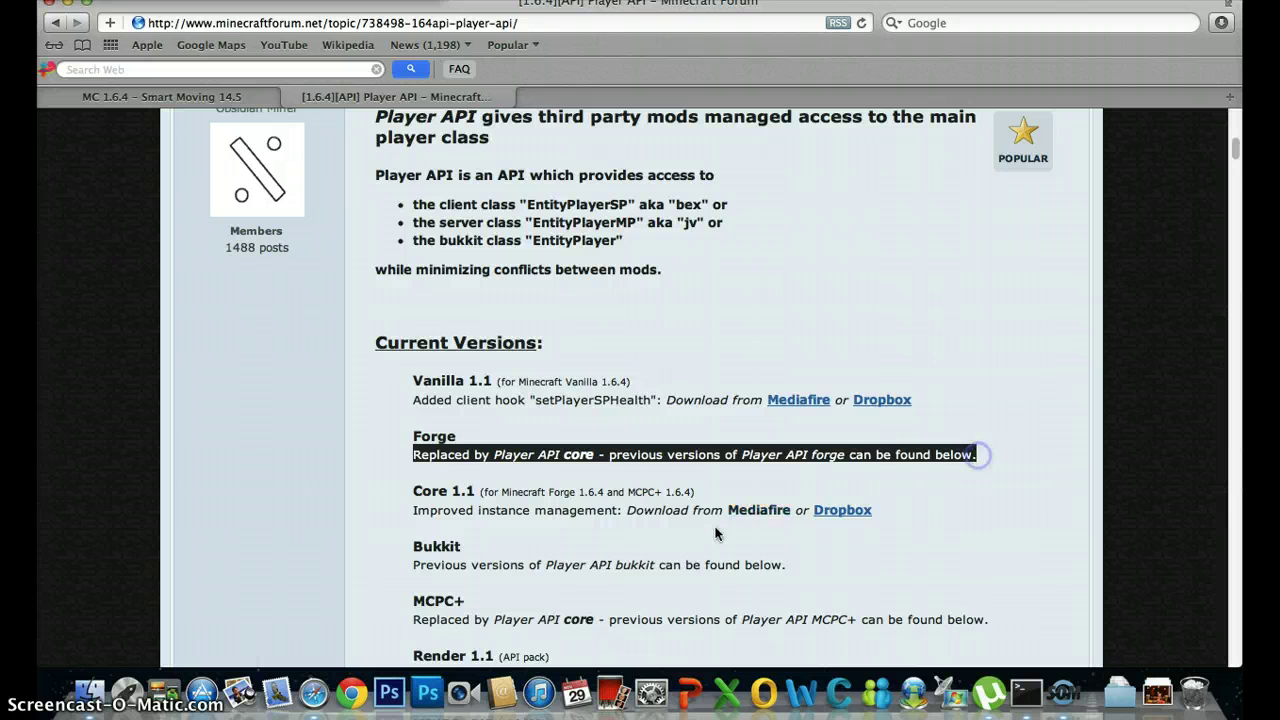
{"action": "left_click", "coordinate": [365, 530]}
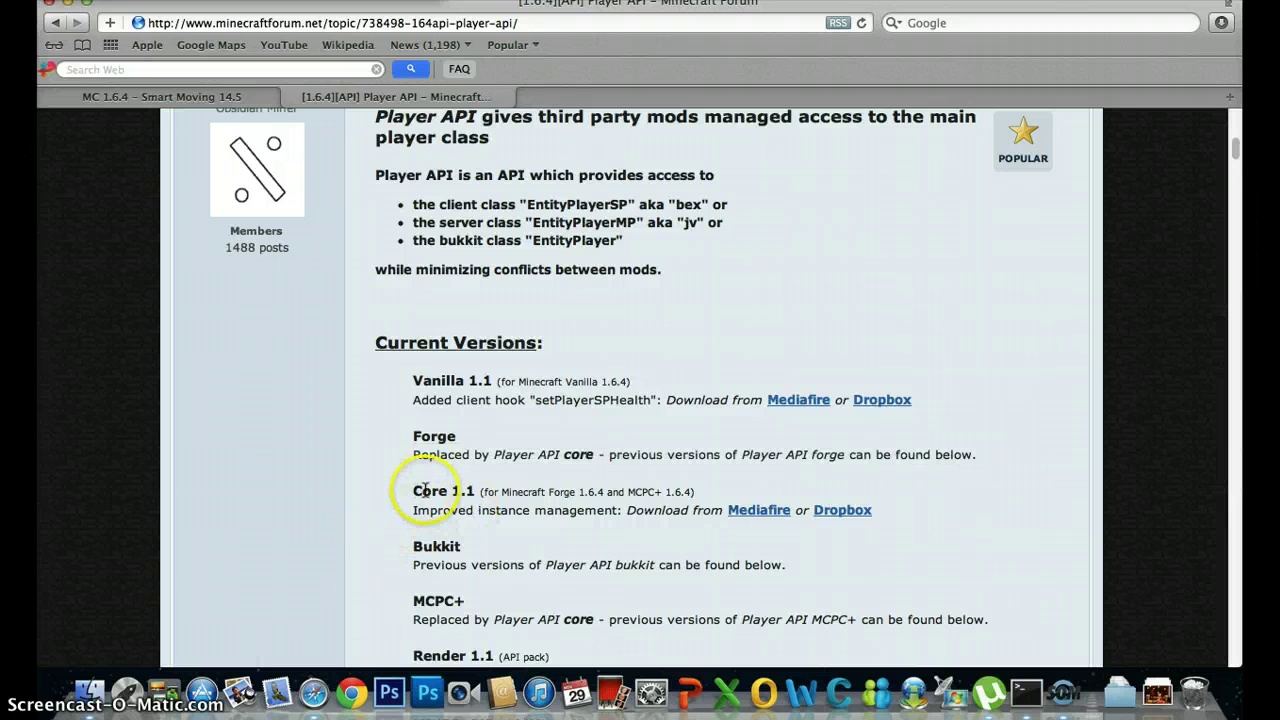
Step: View the Mediafire download page of Player API Core 1.1 and return to the forum topic
{"action": "left_click", "coordinate": [752, 511]}
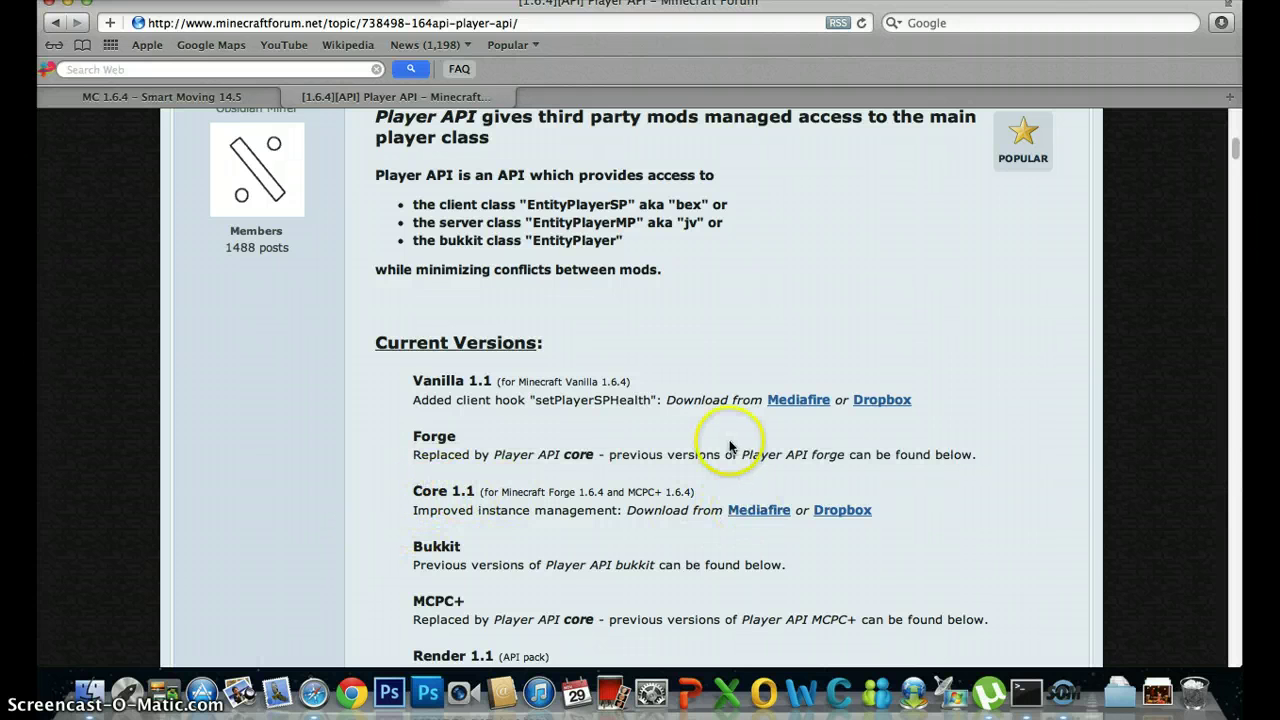
{"action": "left_click", "coordinate": [743, 509]}
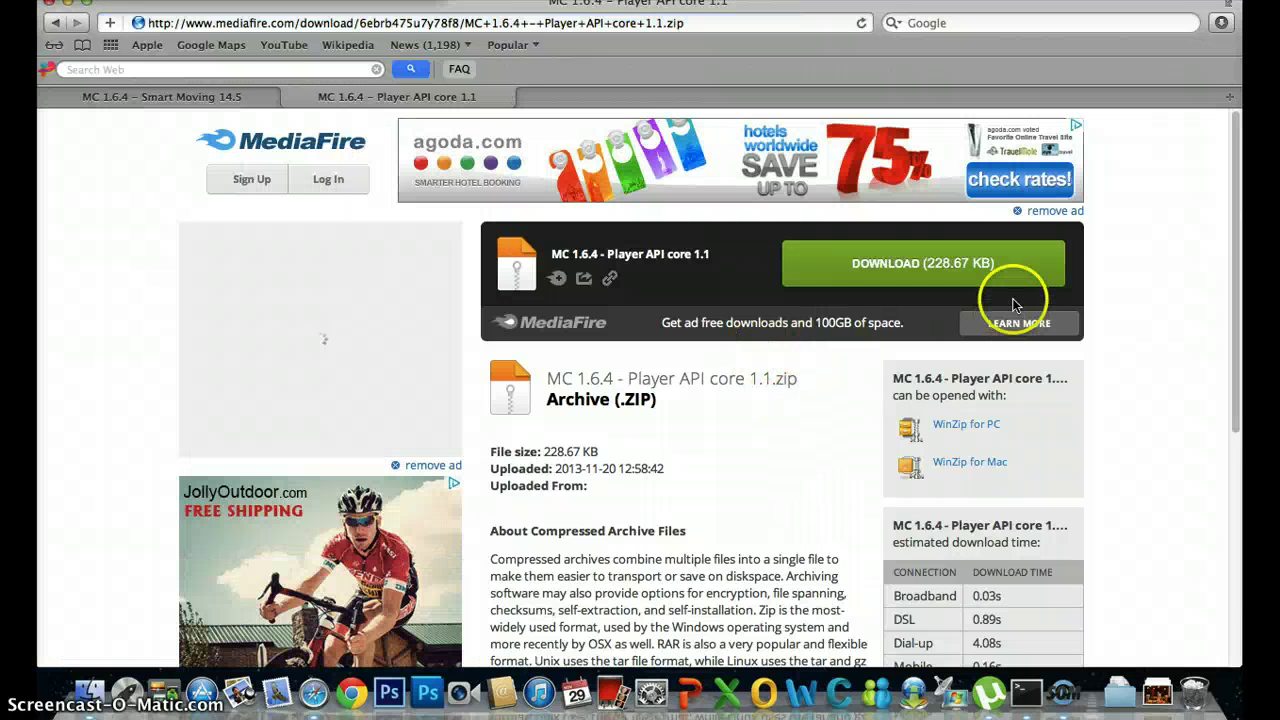
{"action": "left_click", "coordinate": [54, 27]}
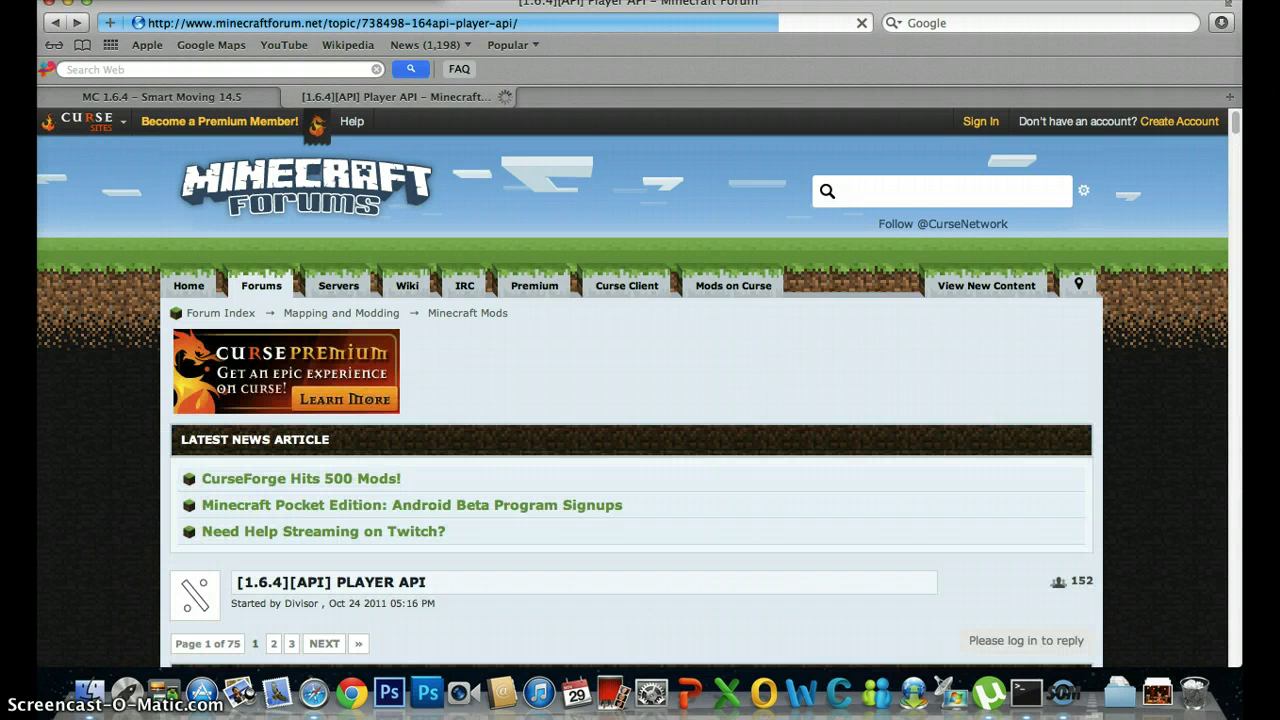
{"action": "left_click", "coordinate": [295, 2]}
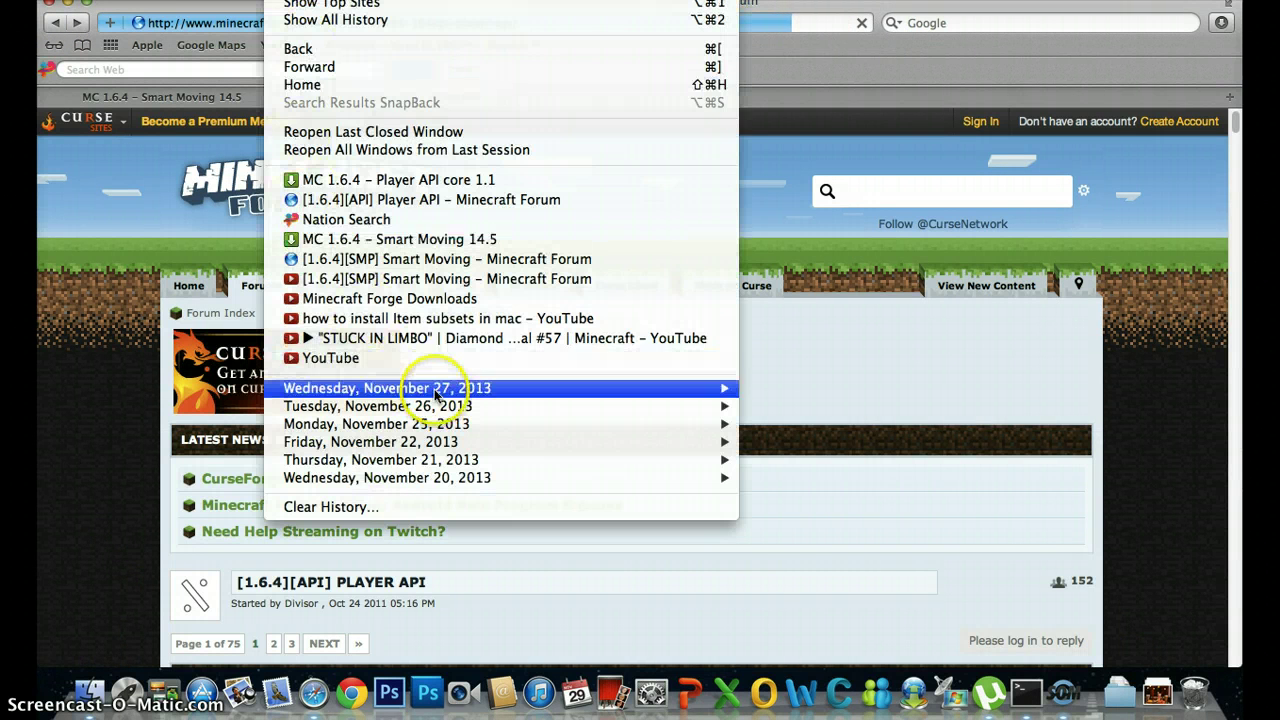
{"action": "mouse_move", "coordinate": [435, 390]}
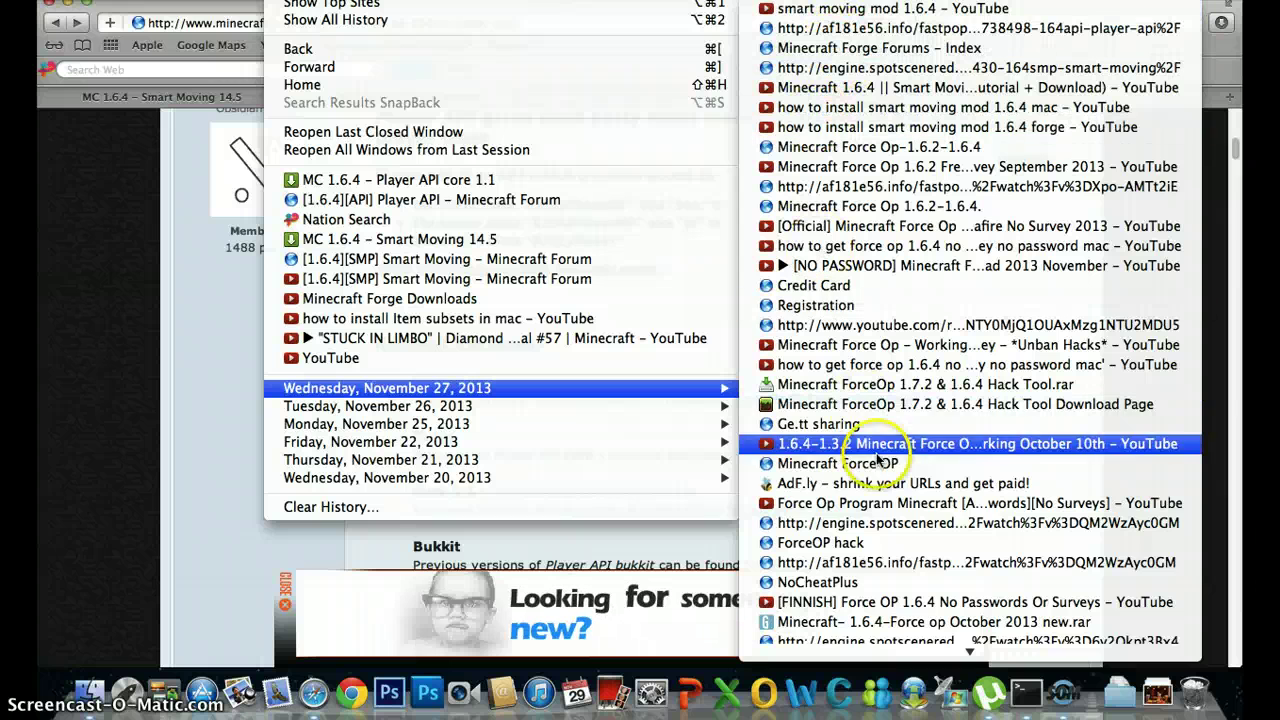
{"action": "scroll", "coordinate": [915, 540], "scroll_direction": "down", "scroll_amount": 1}
{"action": "scroll", "coordinate": [915, 540], "scroll_direction": "down", "scroll_amount": 3}
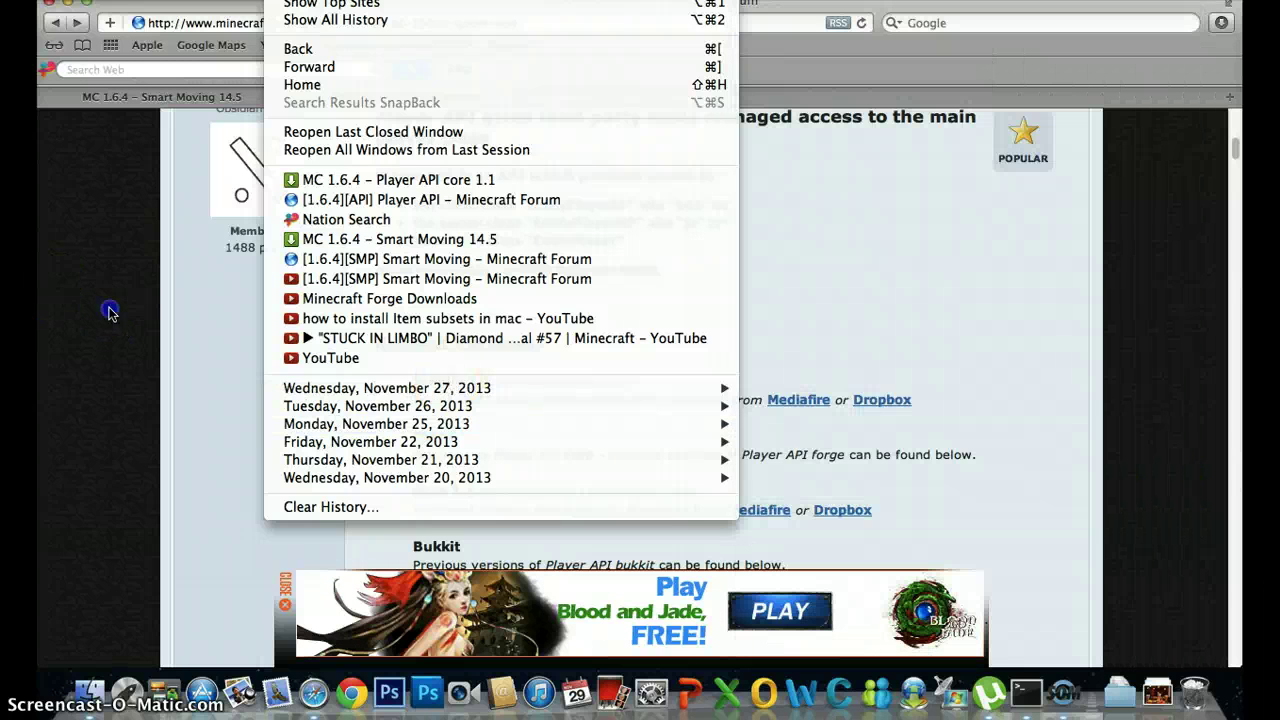
{"action": "left_click", "coordinate": [110, 312]}
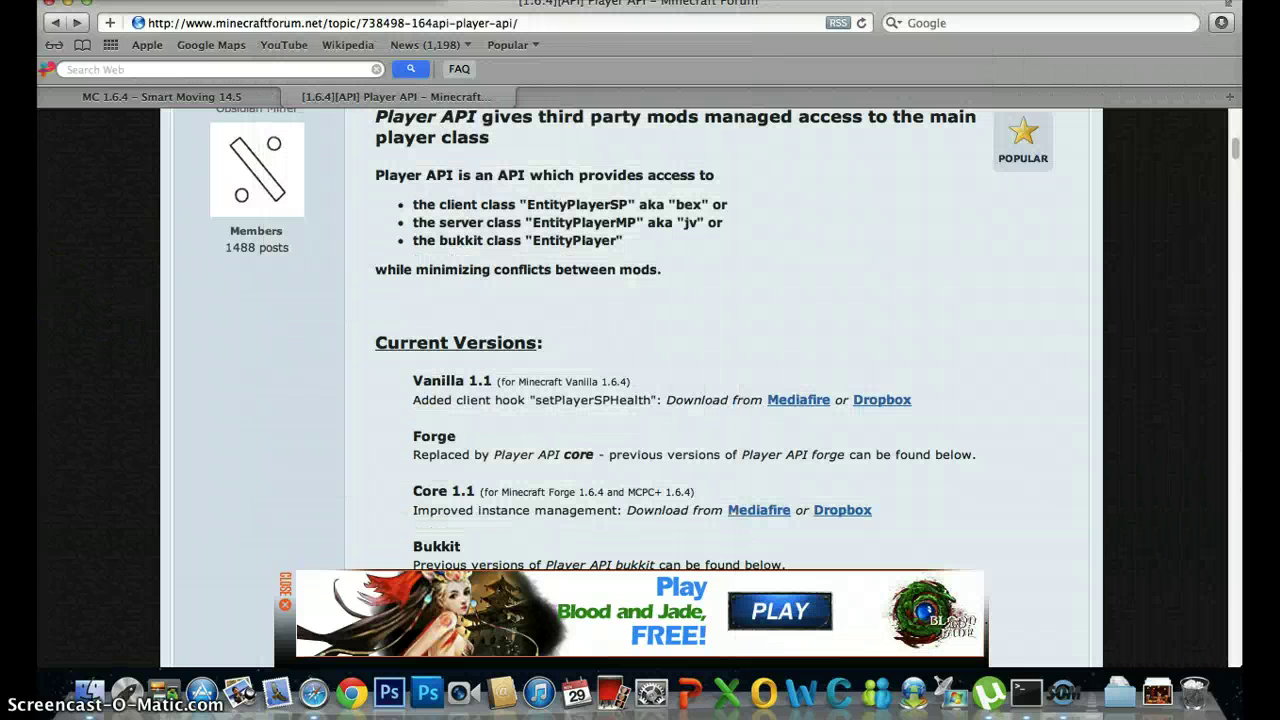
Step: Open the Minecraft Forge forums at minecraftforge.net in a new browser tab
{"action": "double_click", "coordinate": [878, 90]}
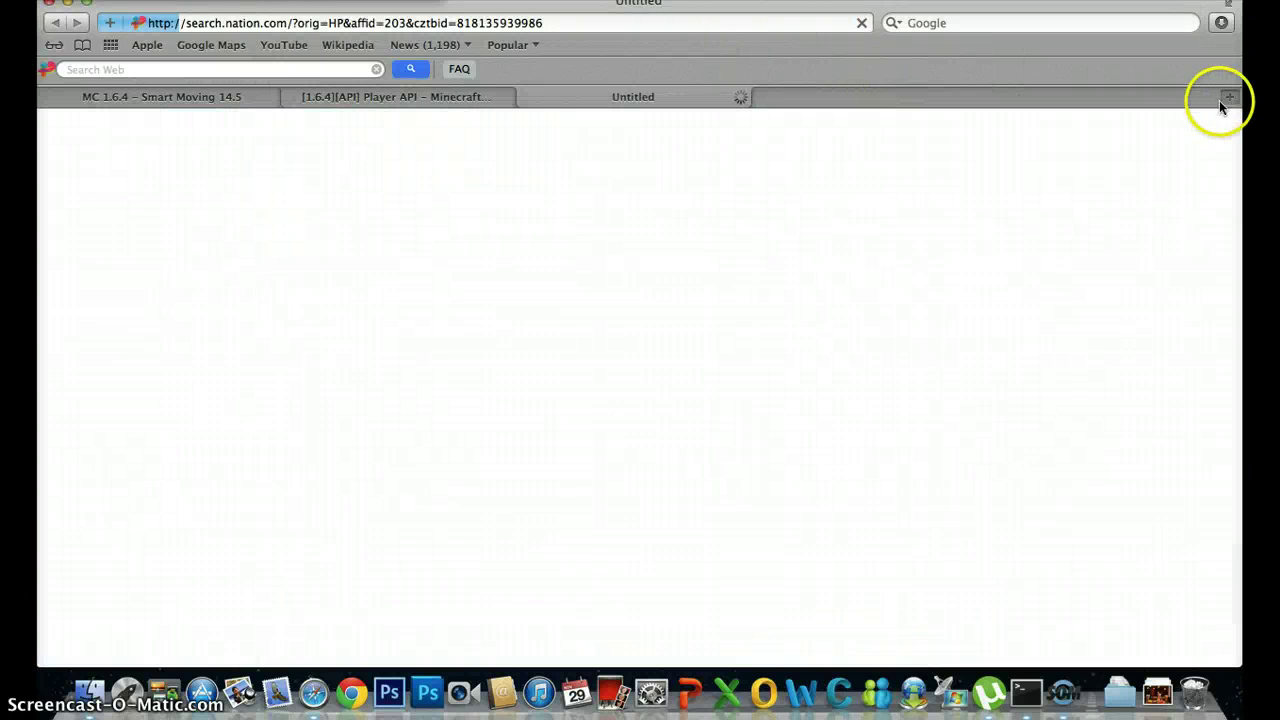
{"action": "double_click", "coordinate": [740, 22]}
{"action": "triple_click", "coordinate": [740, 22]}
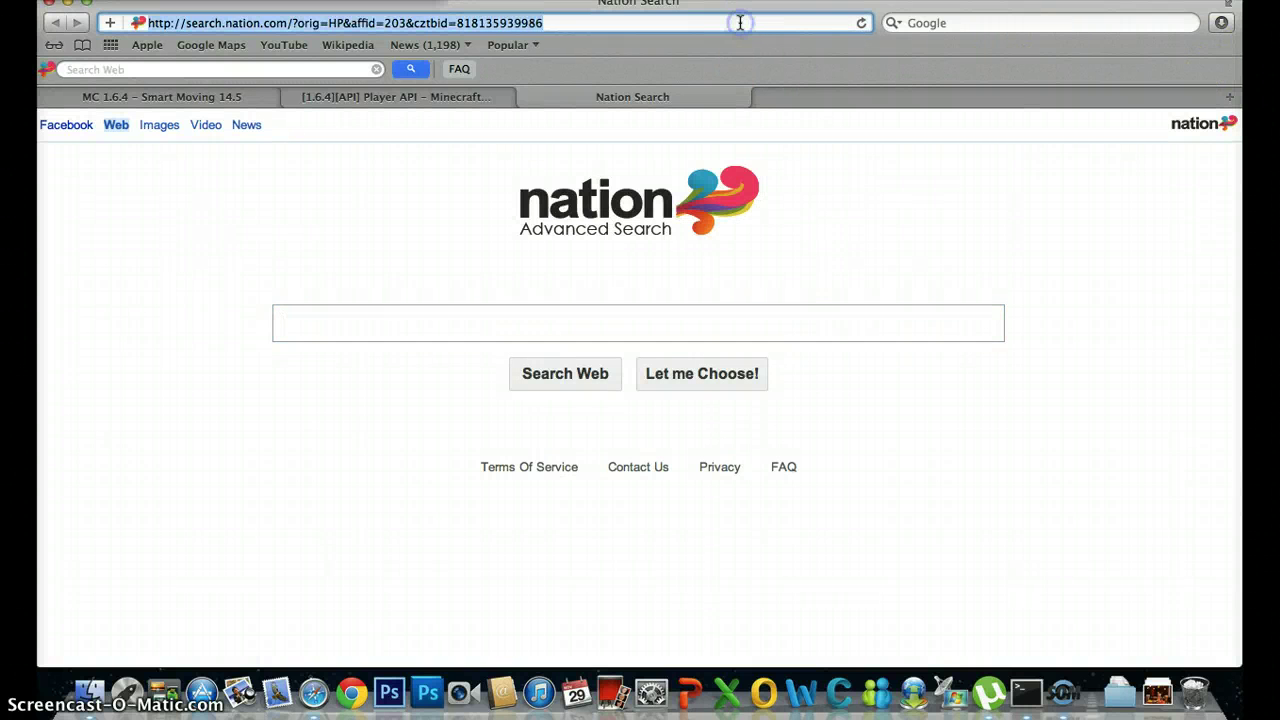
{"action": "type", "text": "minecr"}
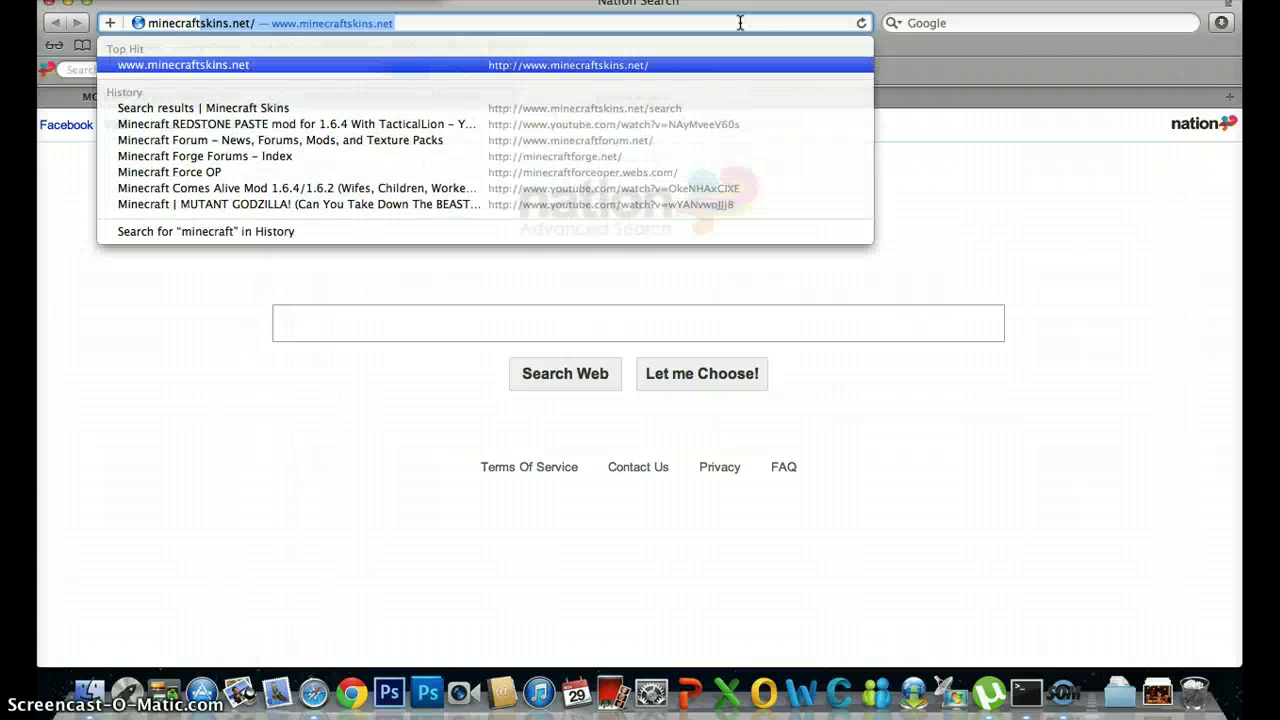
{"action": "type", "text": "aft"}
{"action": "key", "text": "BackSpace"}
{"action": "type", "text": "for"}
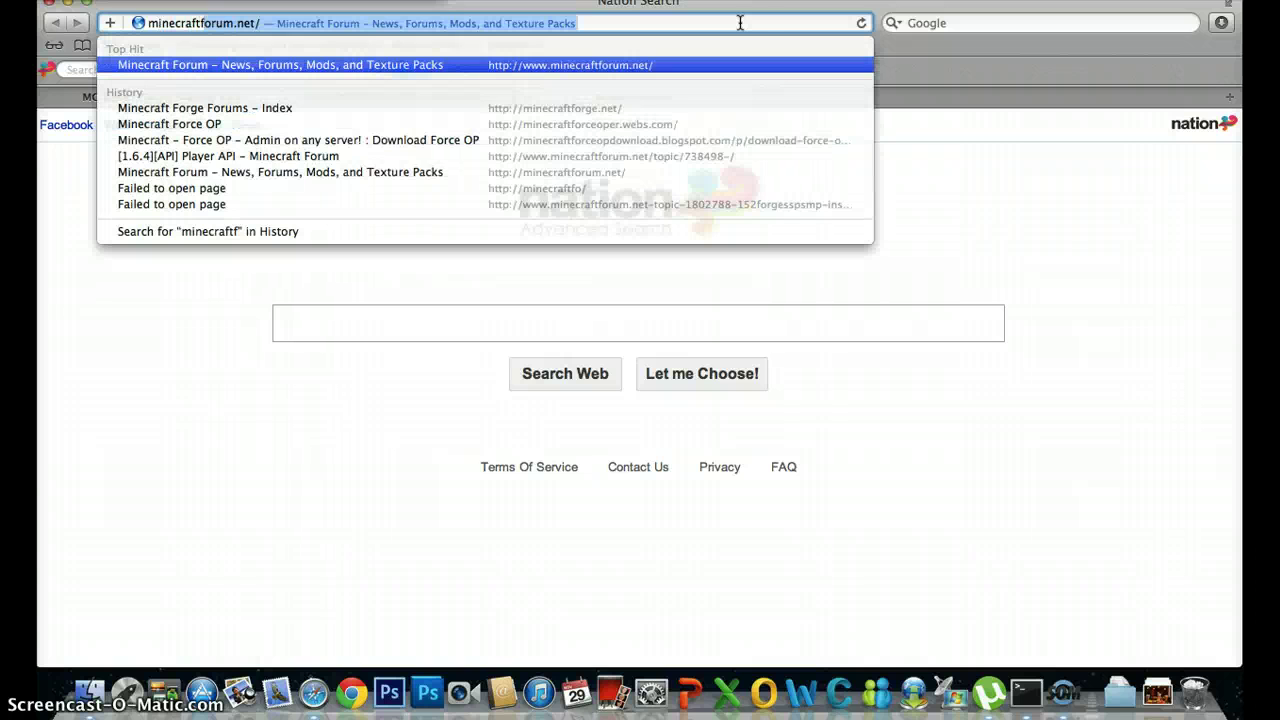
{"action": "type", "text": "g"}
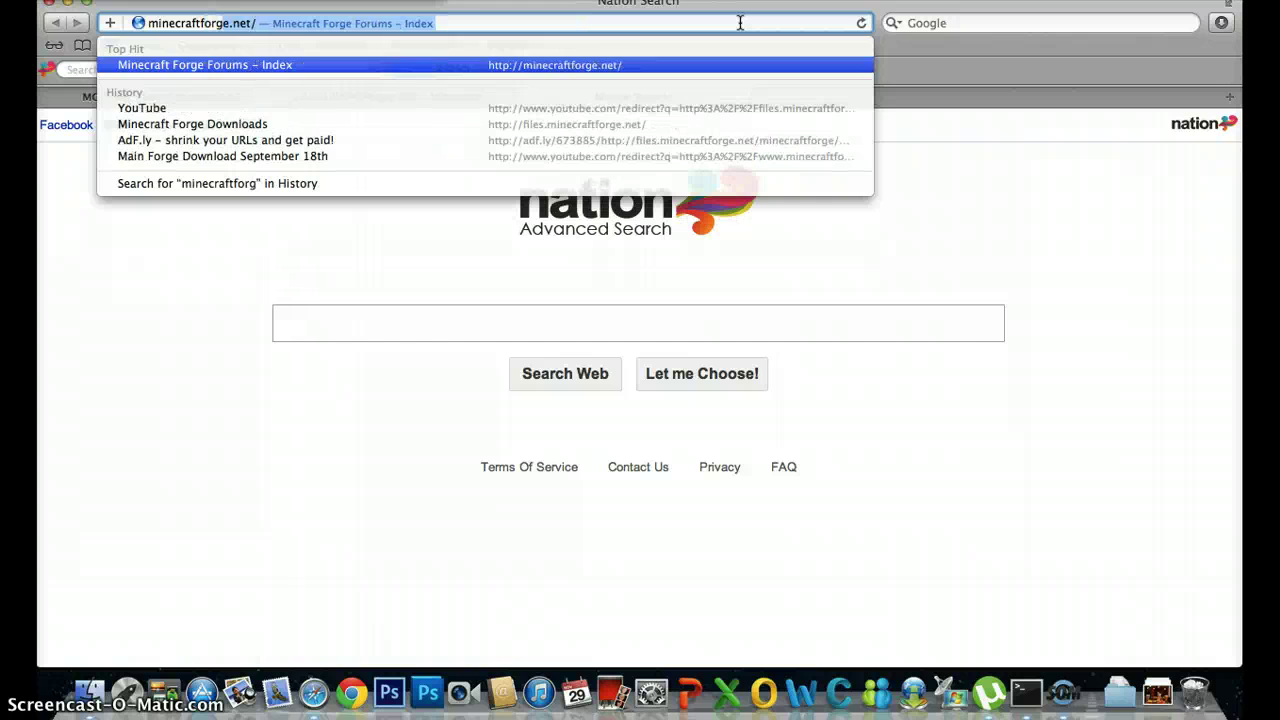
{"action": "key", "text": "Return"}
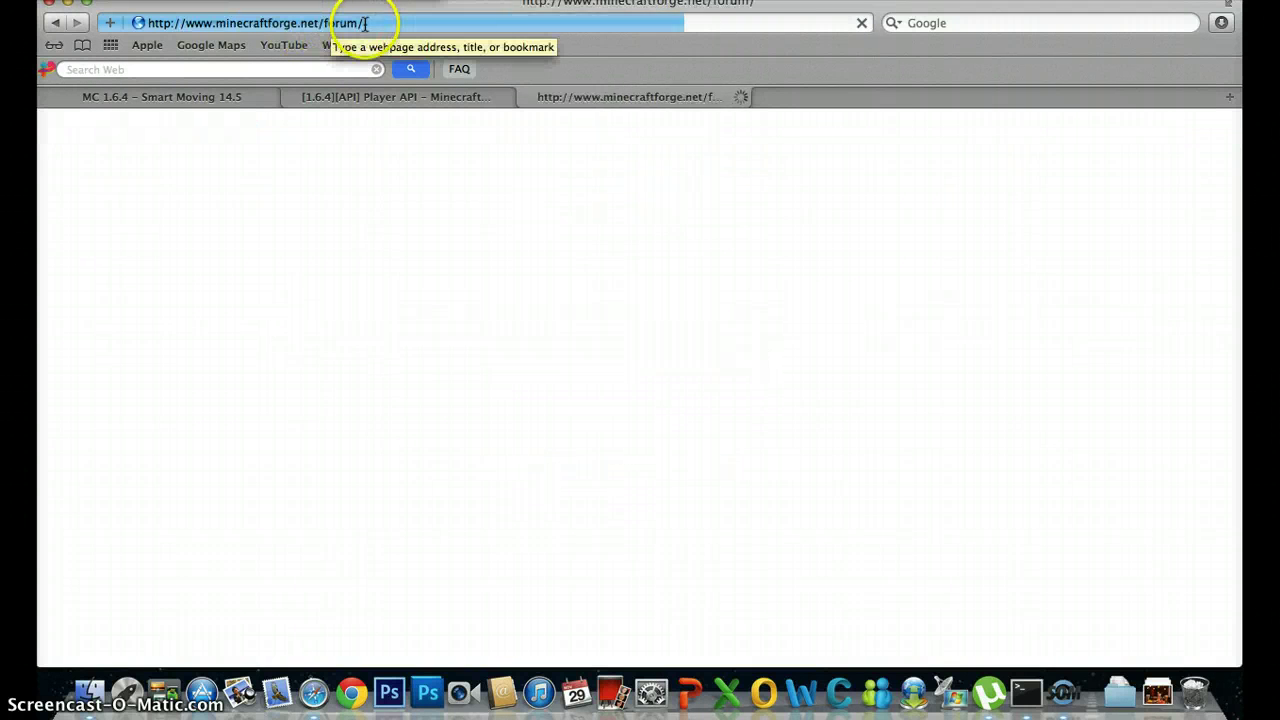
Step: Look through the Minecraft Forge forum index from the News header down to the Info Center
{"action": "scroll", "coordinate": [405, 495], "scroll_direction": "down", "scroll_amount": 3}
{"action": "scroll", "coordinate": [340, 320], "scroll_direction": "up", "scroll_amount": 3}
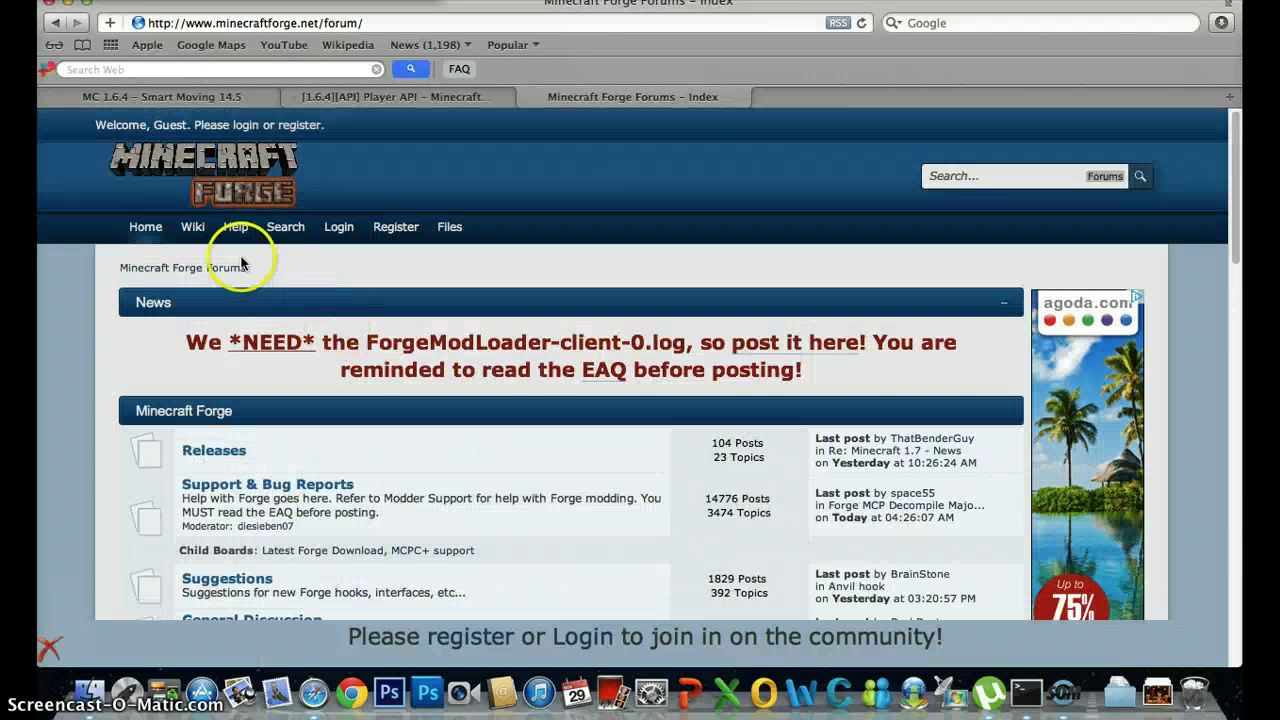
{"action": "scroll", "coordinate": [508, 410], "scroll_direction": "down", "scroll_amount": 10}
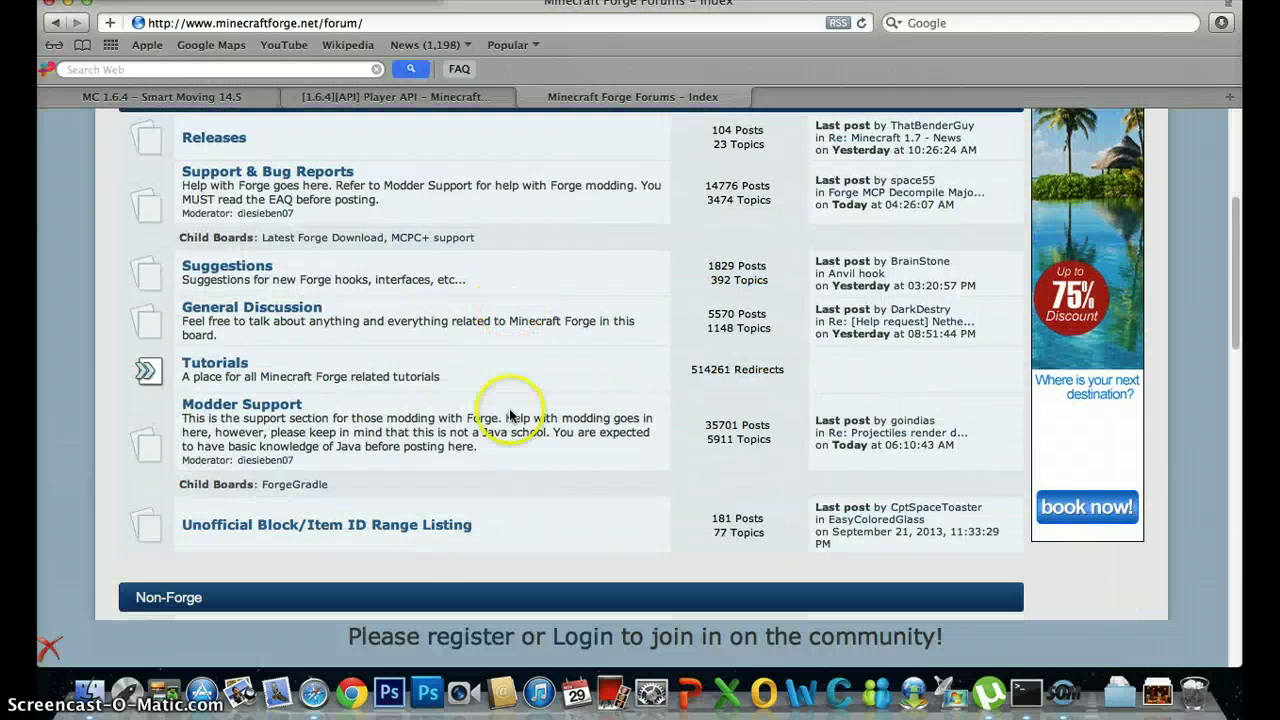
{"action": "scroll", "coordinate": [507, 428], "scroll_direction": "down", "scroll_amount": 3}
{"action": "scroll", "coordinate": [506, 428], "scroll_direction": "up", "scroll_amount": 8}
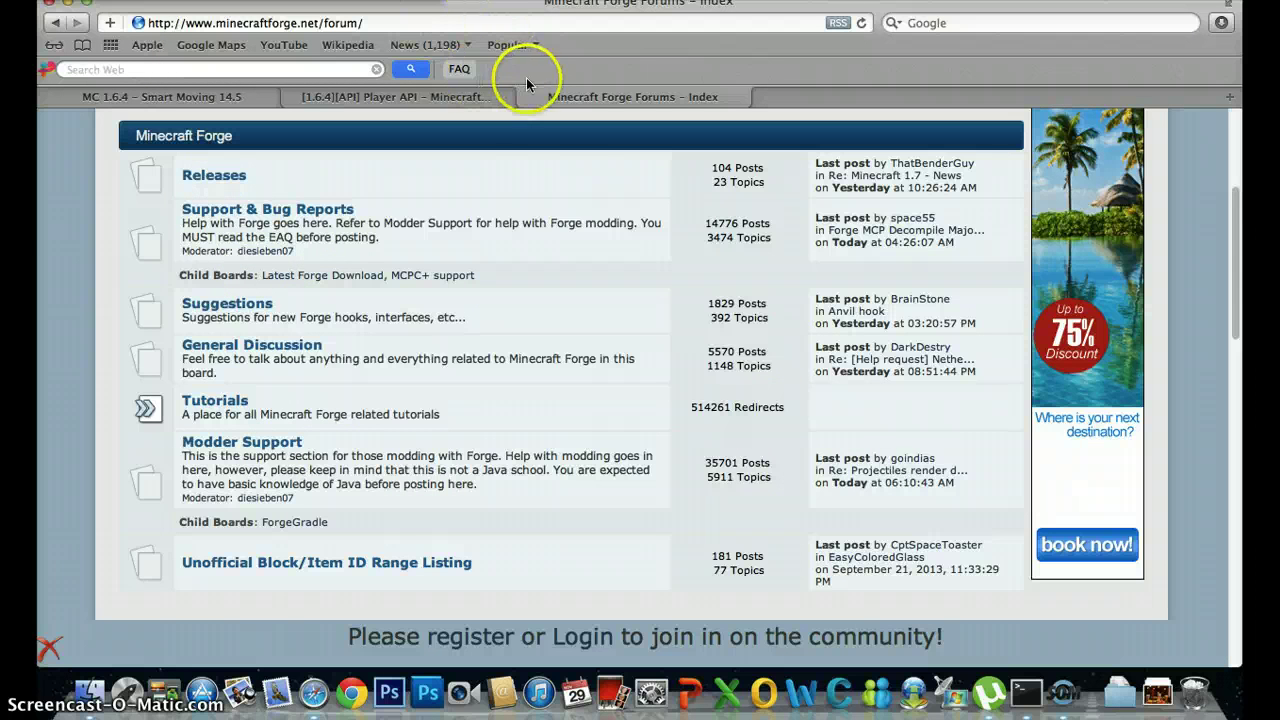
{"action": "scroll", "coordinate": [566, 190], "scroll_direction": "up", "scroll_amount": 3}
{"action": "scroll", "coordinate": [588, 512], "scroll_direction": "up", "scroll_amount": 3}
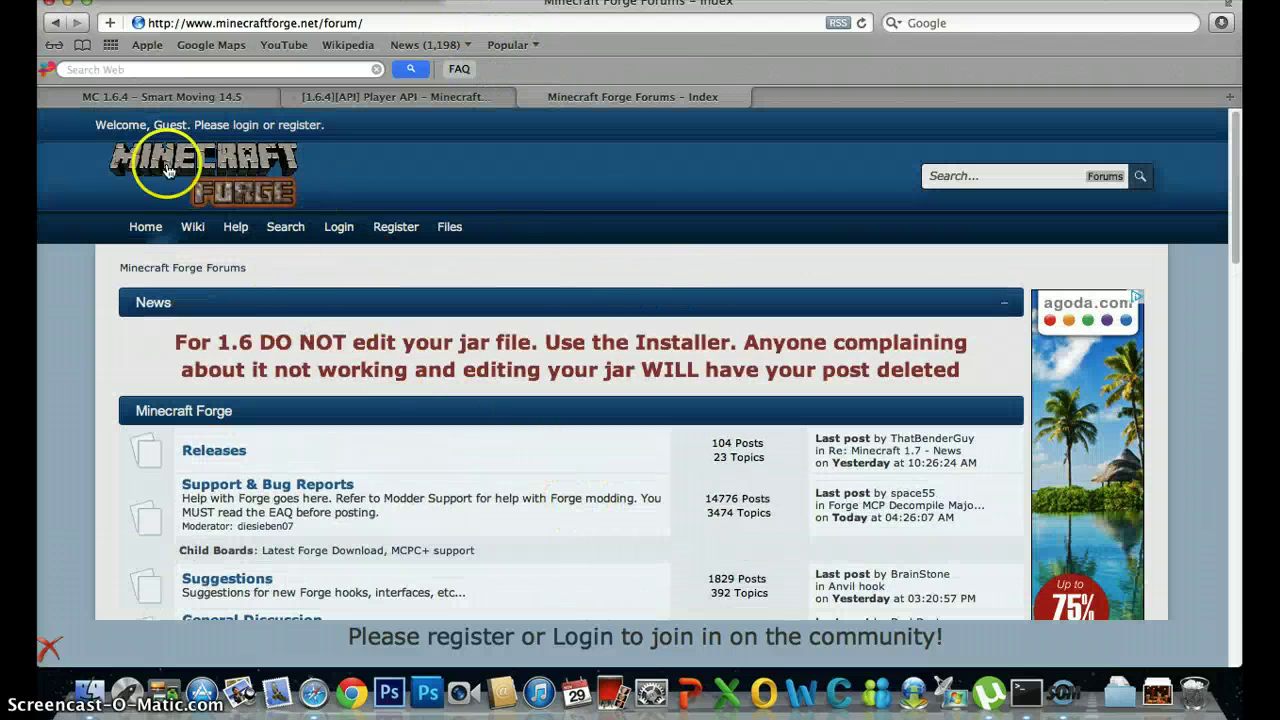
{"action": "scroll", "coordinate": [430, 258], "scroll_direction": "down", "scroll_amount": 10}
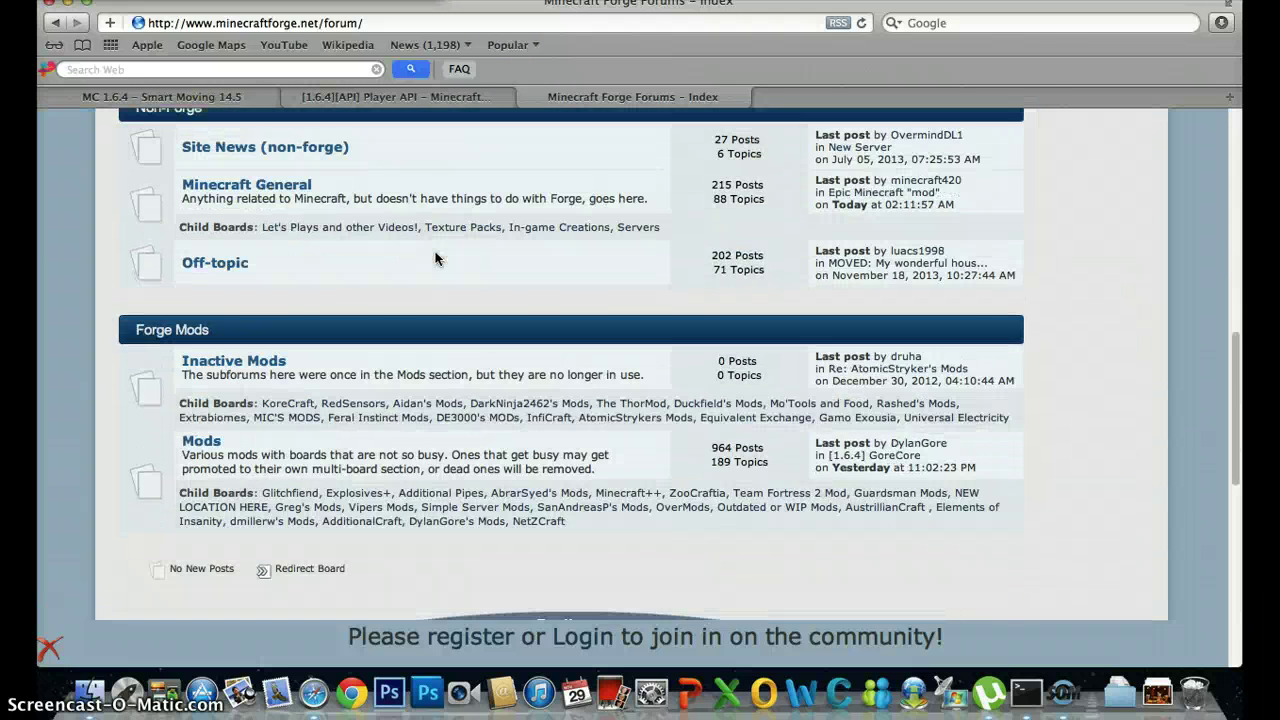
{"action": "scroll", "coordinate": [435, 258], "scroll_direction": "down", "scroll_amount": 4}
{"action": "scroll", "coordinate": [435, 258], "scroll_direction": "down", "scroll_amount": 2}
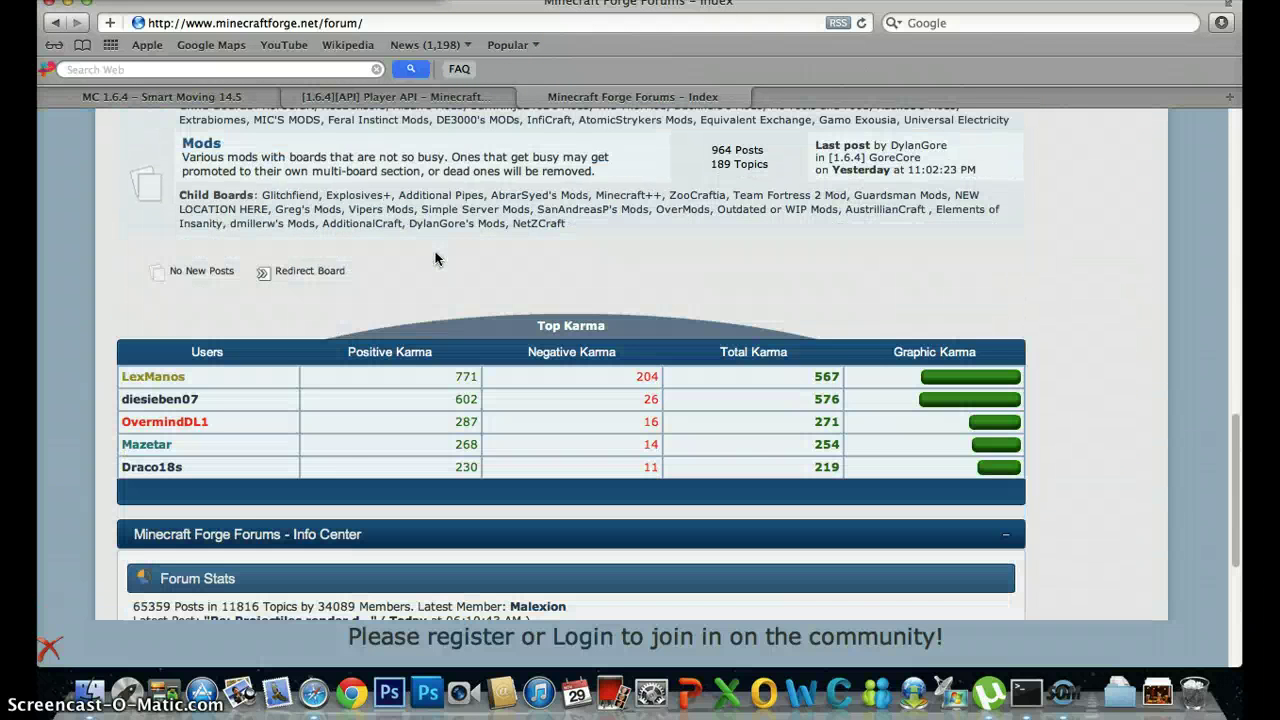
{"action": "scroll", "coordinate": [435, 258], "scroll_direction": "down", "scroll_amount": 5}
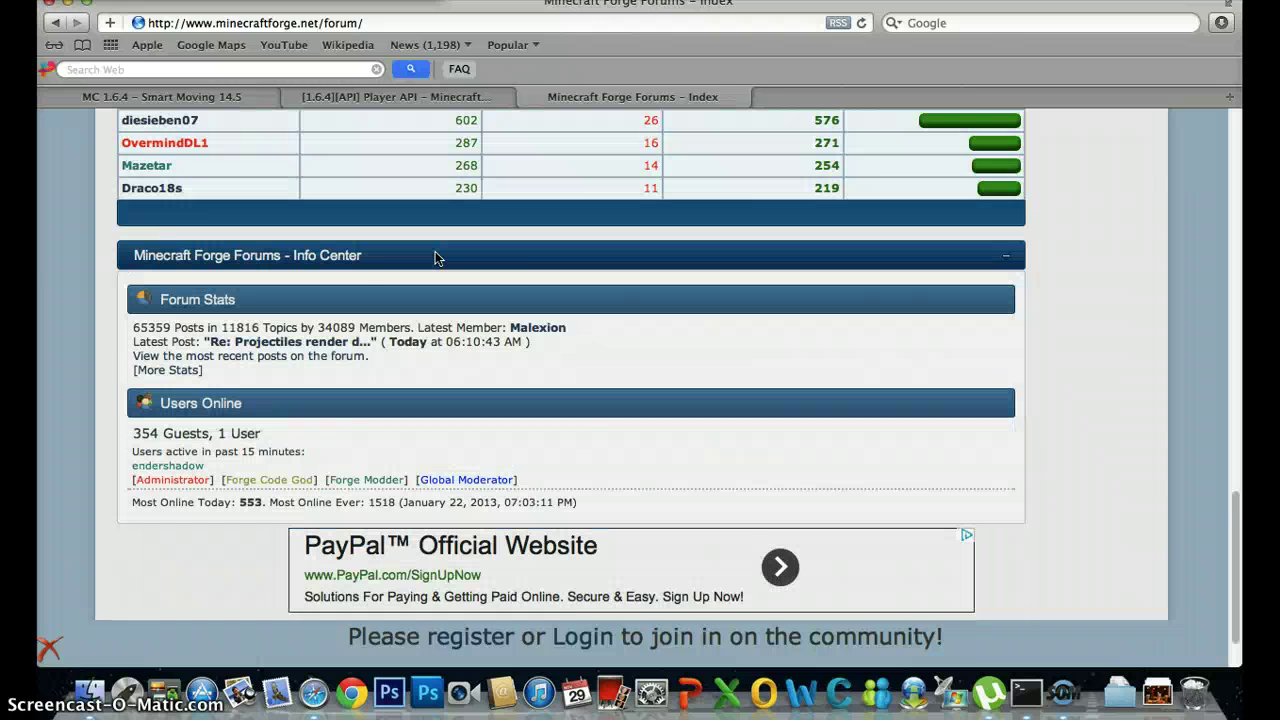
{"action": "scroll", "coordinate": [435, 258], "scroll_direction": "down", "scroll_amount": 1}
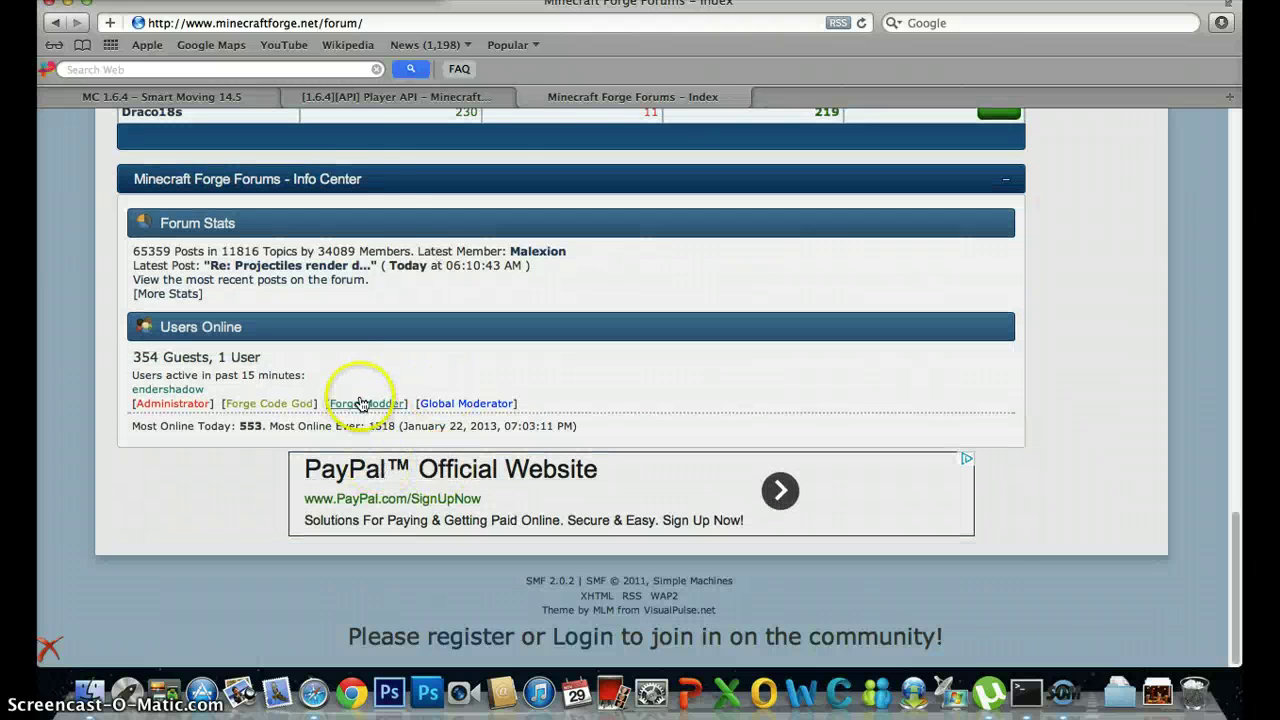
Step: Close the Minecraft Forge forum tab and the Player API topic's banner ad, along with the browser window
{"action": "left_click", "coordinate": [529, 98]}
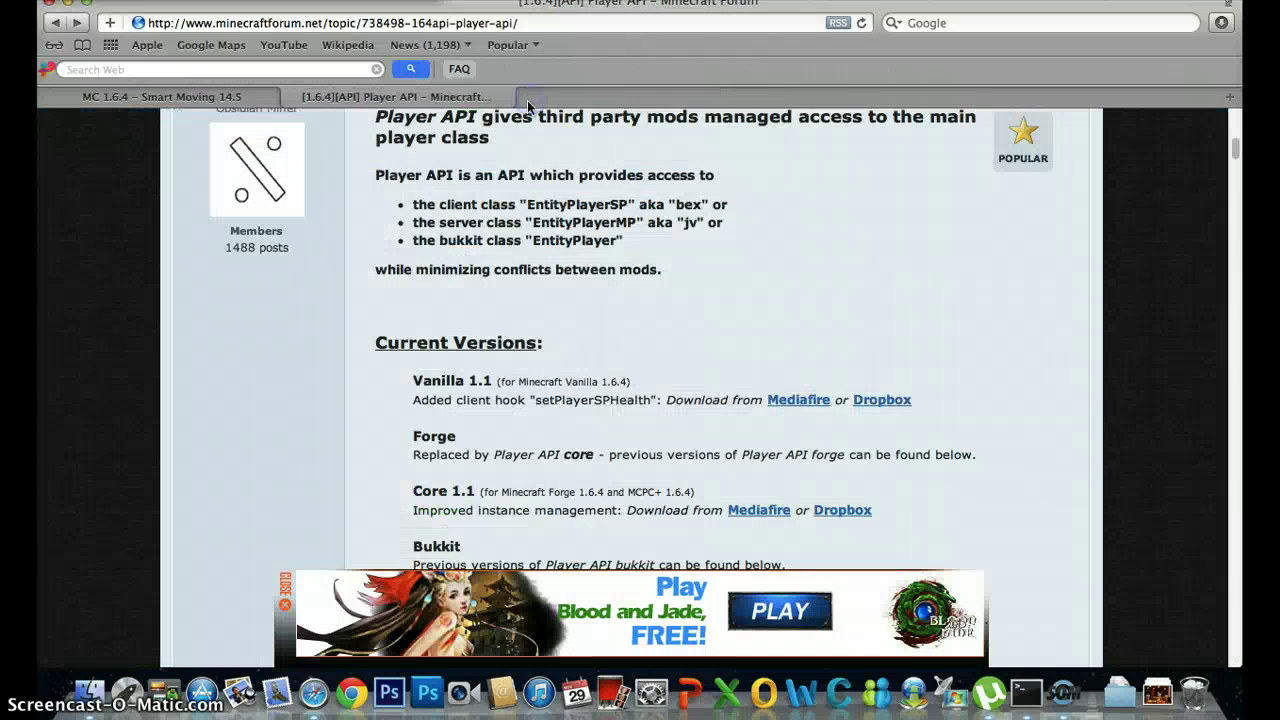
{"action": "left_click", "coordinate": [284, 588]}
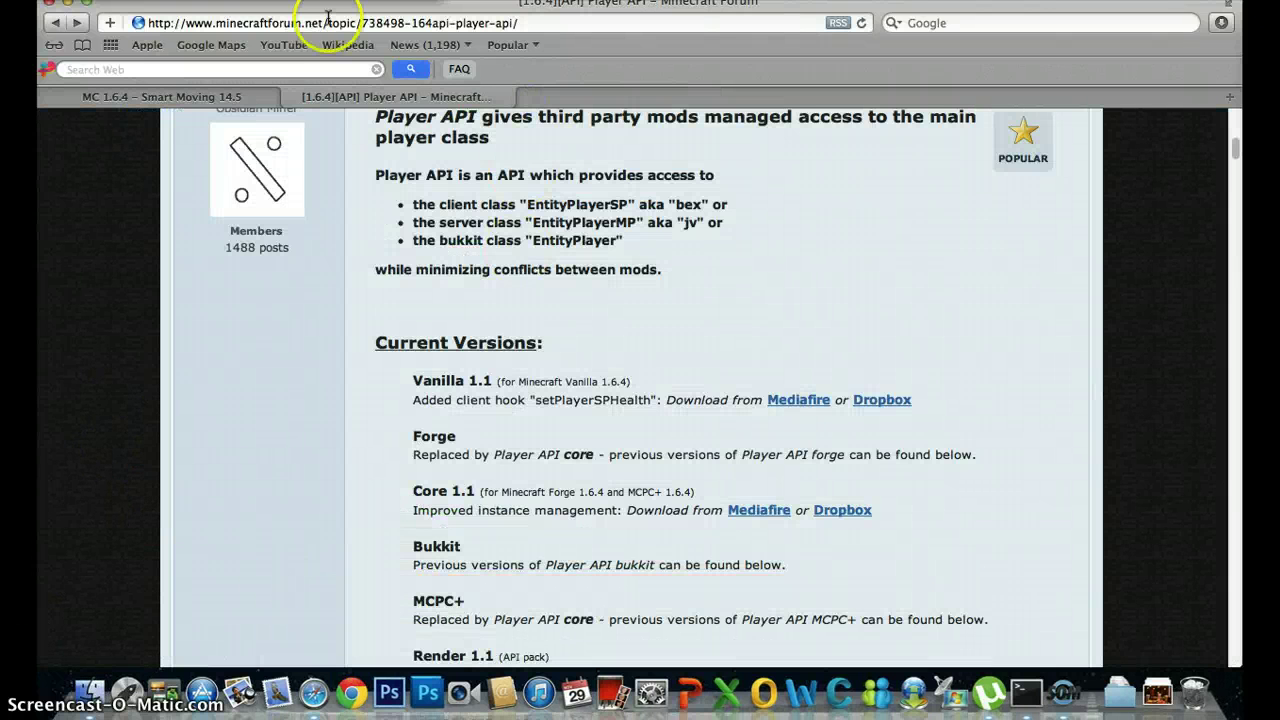
{"action": "left_click_drag", "start_coordinate": [328, 3], "coordinate": [327, 12]}
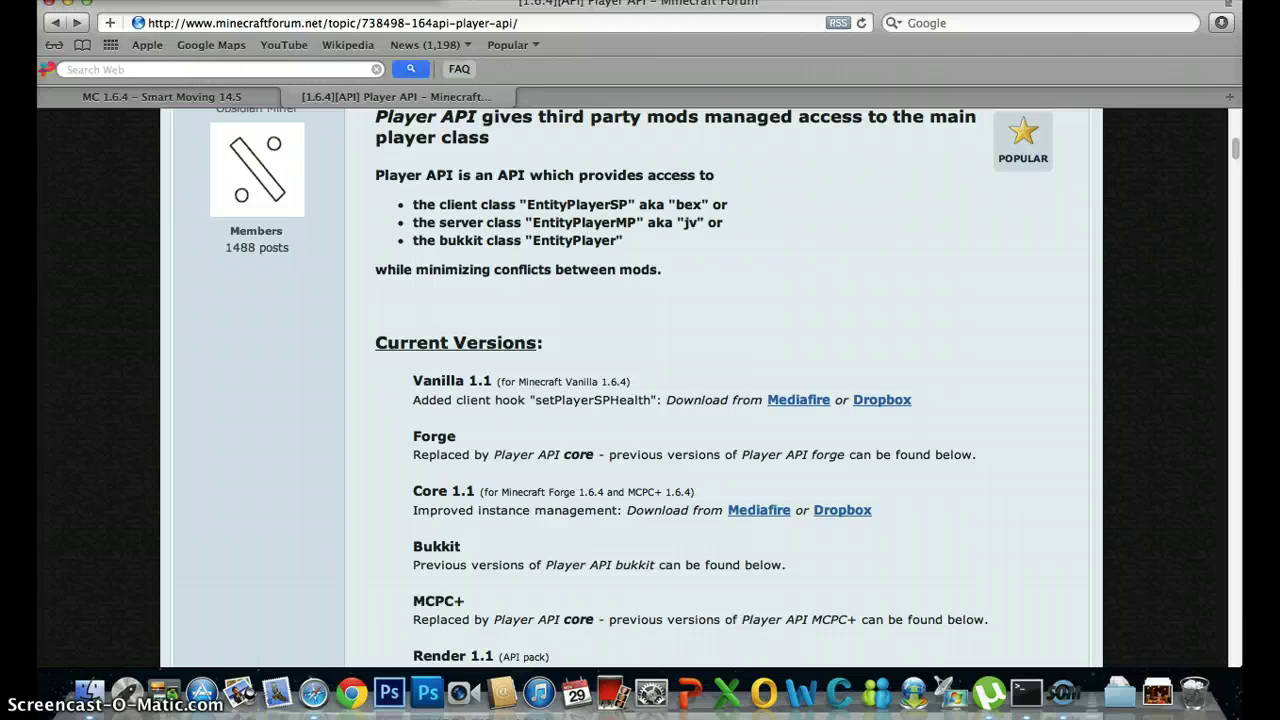
{"action": "left_click", "coordinate": [50, 4]}
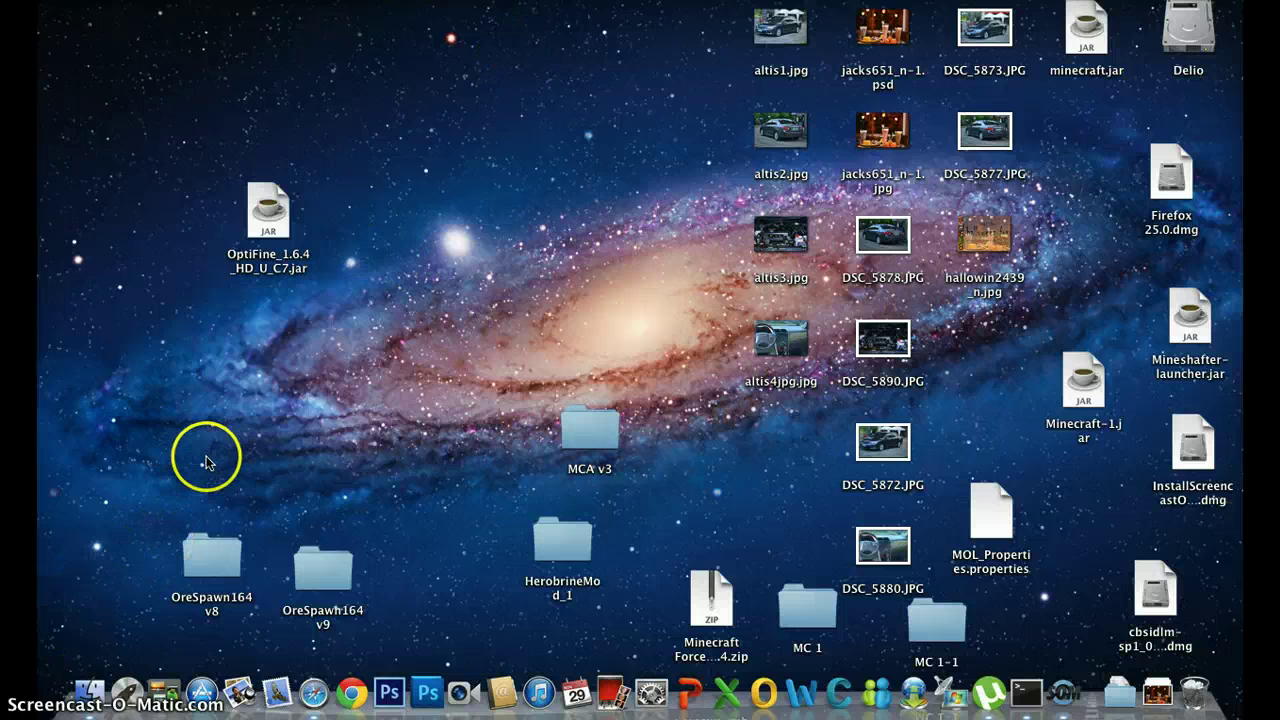
Step: Open a new Finder window and go to the Library folder
{"action": "key", "text": "super+n"}
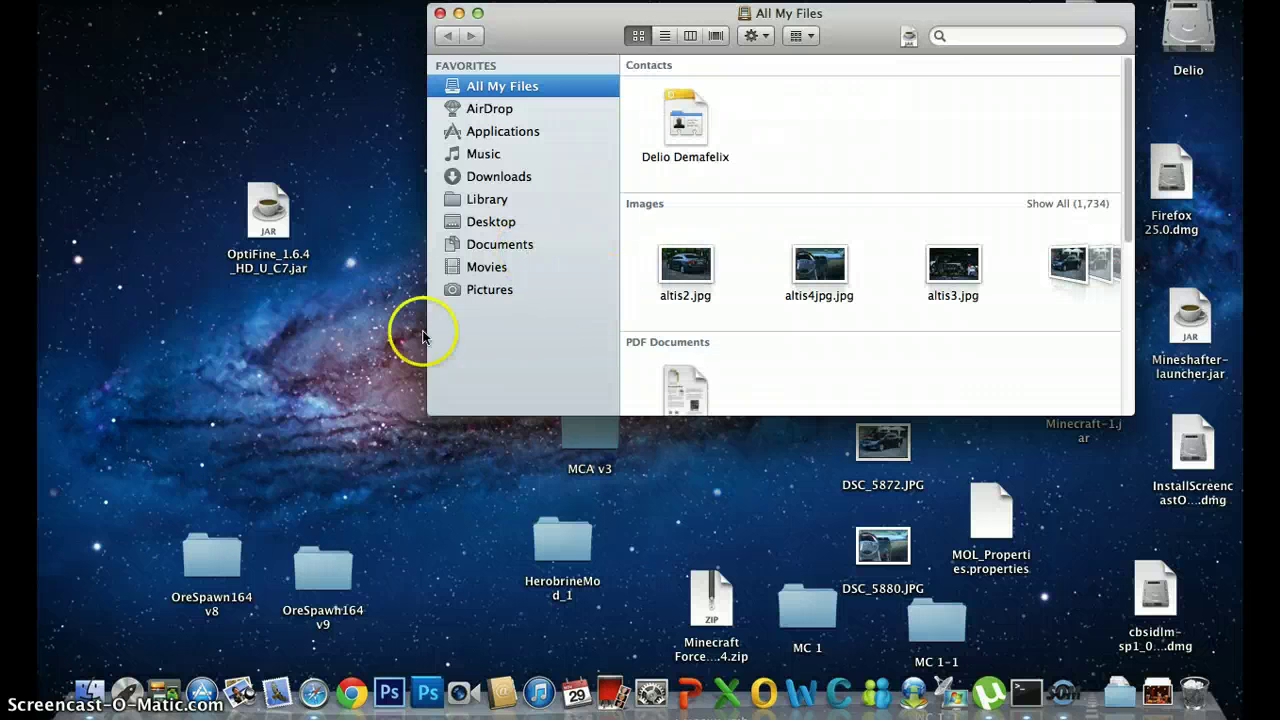
{"action": "left_click", "coordinate": [518, 178]}
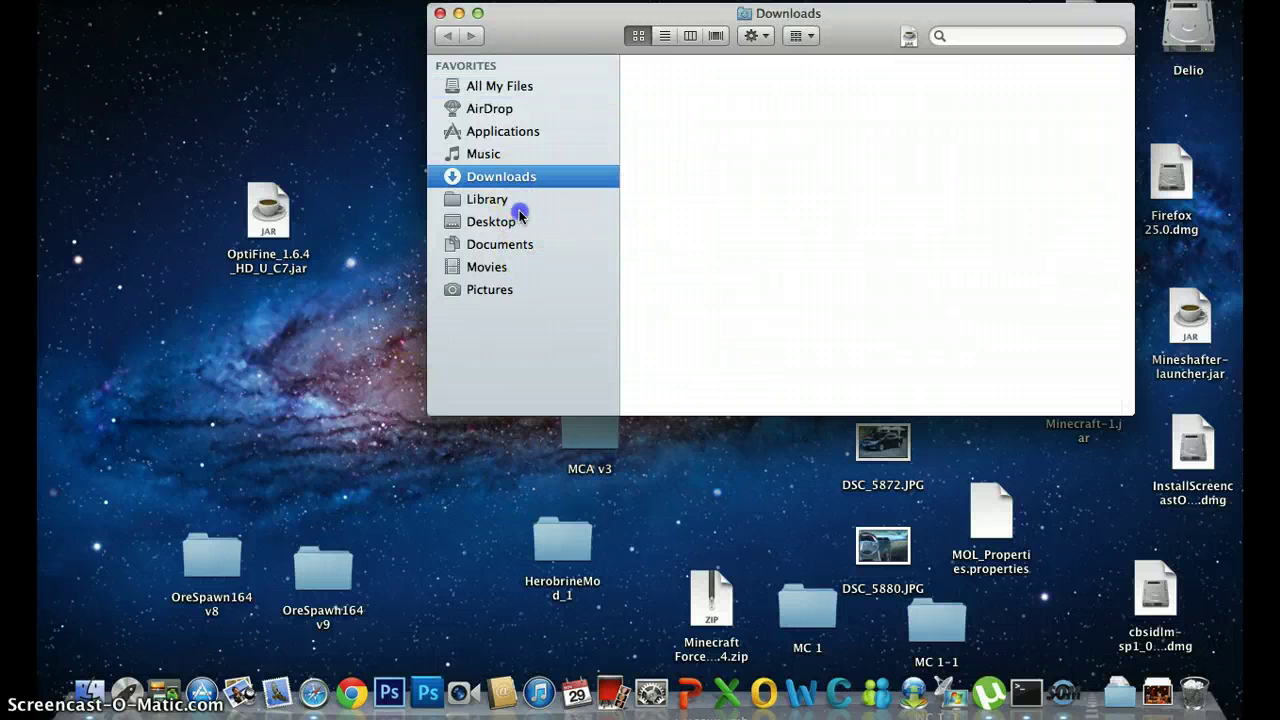
{"action": "left_click", "coordinate": [510, 216]}
{"action": "left_click", "coordinate": [509, 200]}
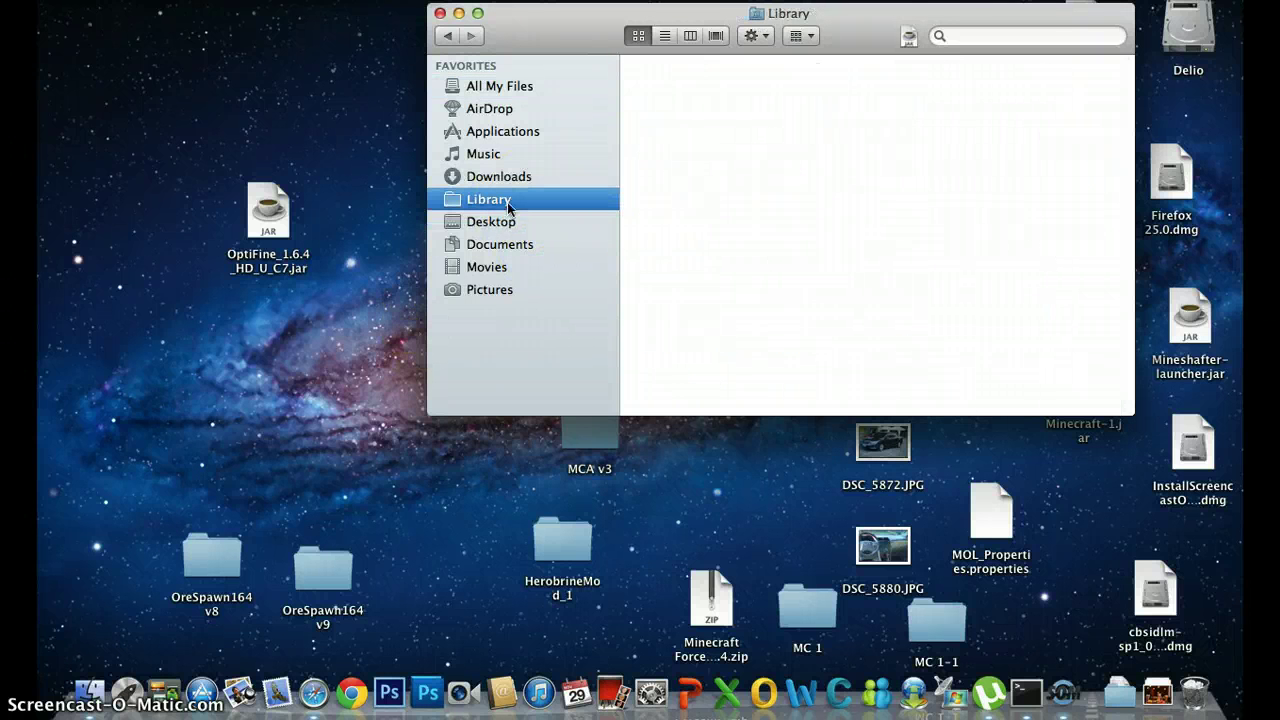
{"action": "left_click", "coordinate": [816, 38]}
{"action": "left_click", "coordinate": [809, 40]}
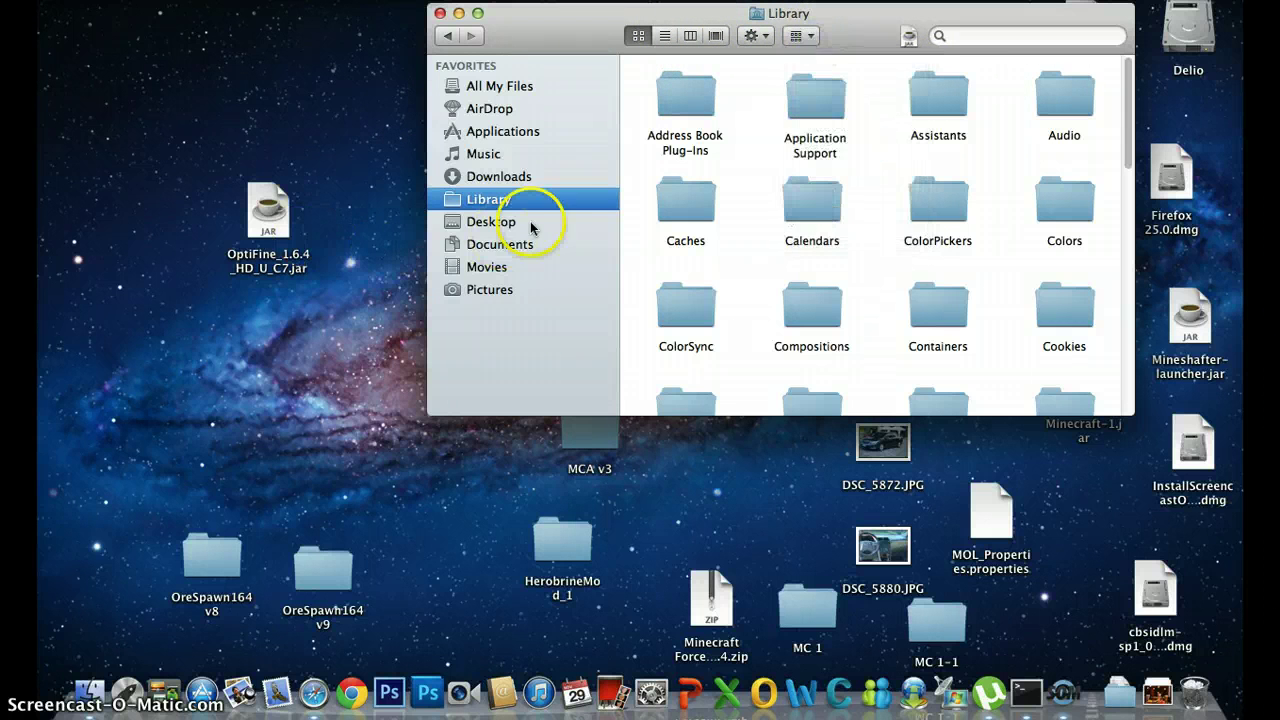
Step: Go to the mods folder of the minecraft folder inside Application Support
{"action": "double_click", "coordinate": [812, 100]}
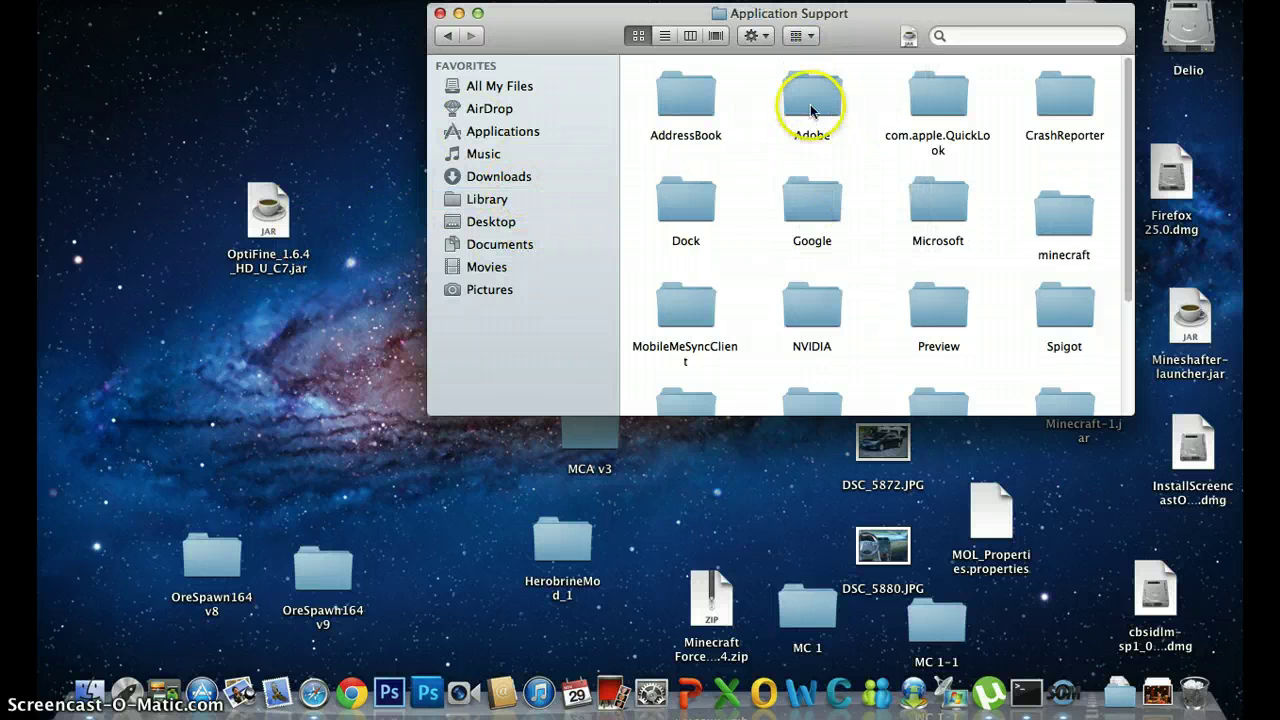
{"action": "double_click", "coordinate": [1063, 214]}
{"action": "scroll", "coordinate": [863, 178], "scroll_direction": "down", "scroll_amount": 10}
{"action": "double_click", "coordinate": [688, 172]}
{"action": "left_click", "coordinate": [658, 143]}
Step: Look through the Downloads folder for the downloaded mod files
{"action": "left_click", "coordinate": [500, 176]}
{"action": "left_click", "coordinate": [500, 244]}
{"action": "left_click", "coordinate": [523, 177]}
{"action": "left_click", "coordinate": [880, 215]}
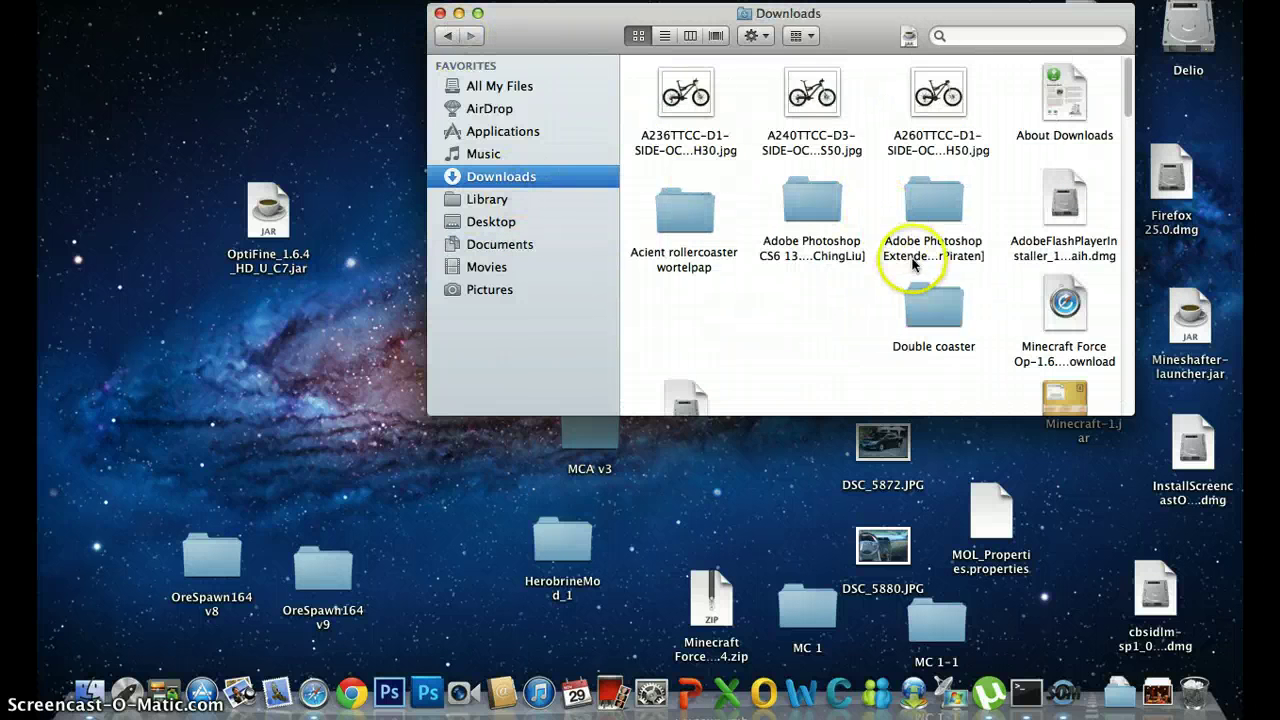
{"action": "scroll", "coordinate": [912, 258], "scroll_direction": "down", "scroll_amount": 10}
{"action": "scroll", "coordinate": [912, 258], "scroll_direction": "up", "scroll_amount": 10}
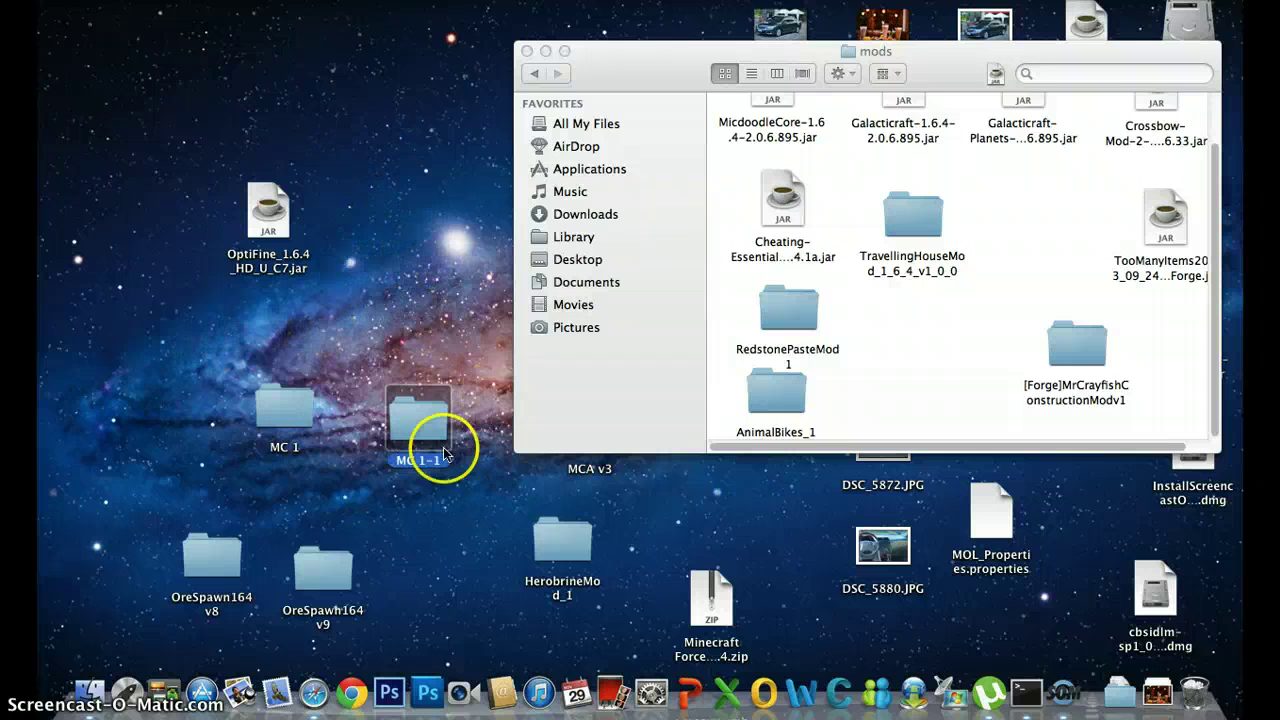
Step: Shift the MC 1 folder slightly on the desktop and open it alongside the mods window
{"action": "left_click", "coordinate": [457, 379]}
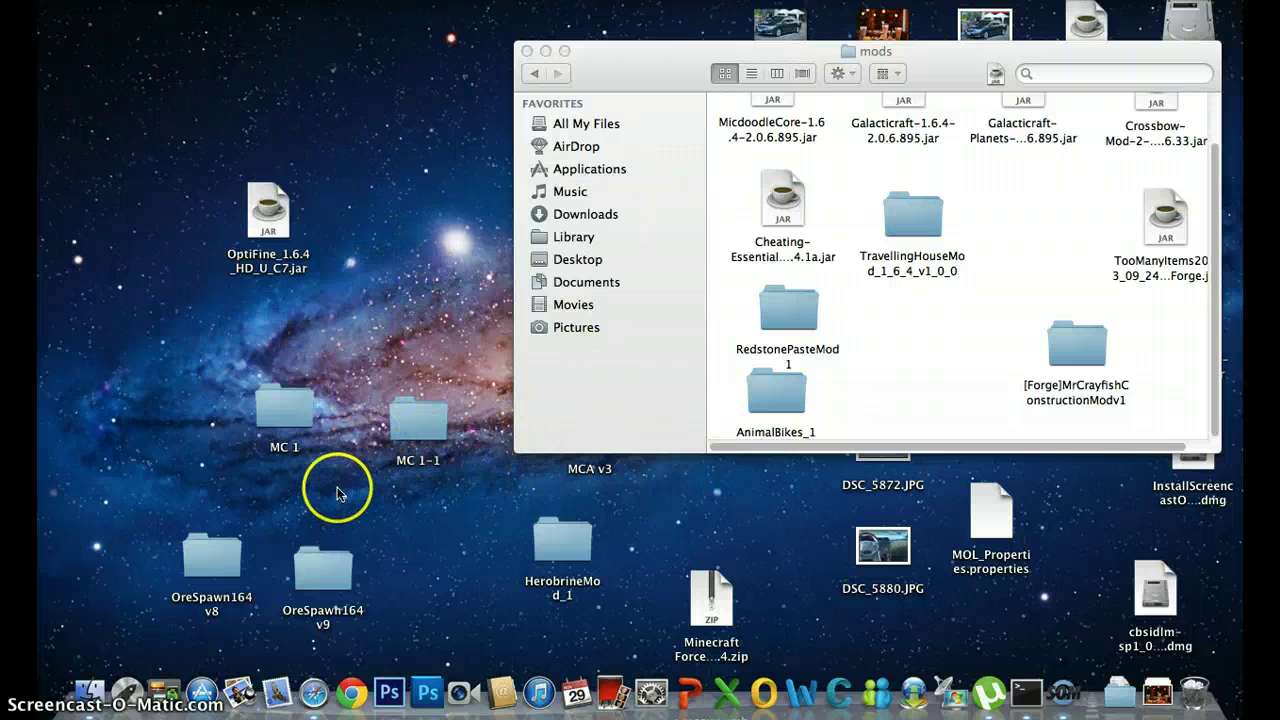
{"action": "left_click_drag", "start_coordinate": [291, 413], "coordinate": [310, 436]}
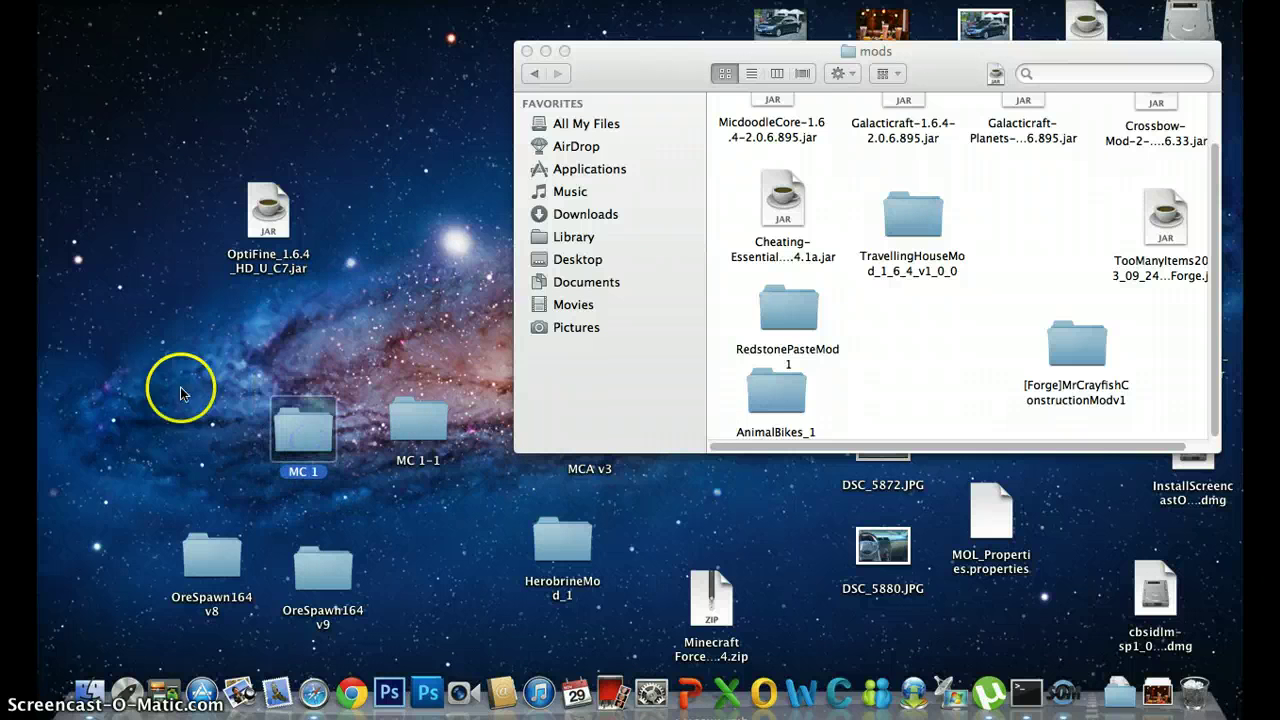
{"action": "double_click", "coordinate": [302, 424]}
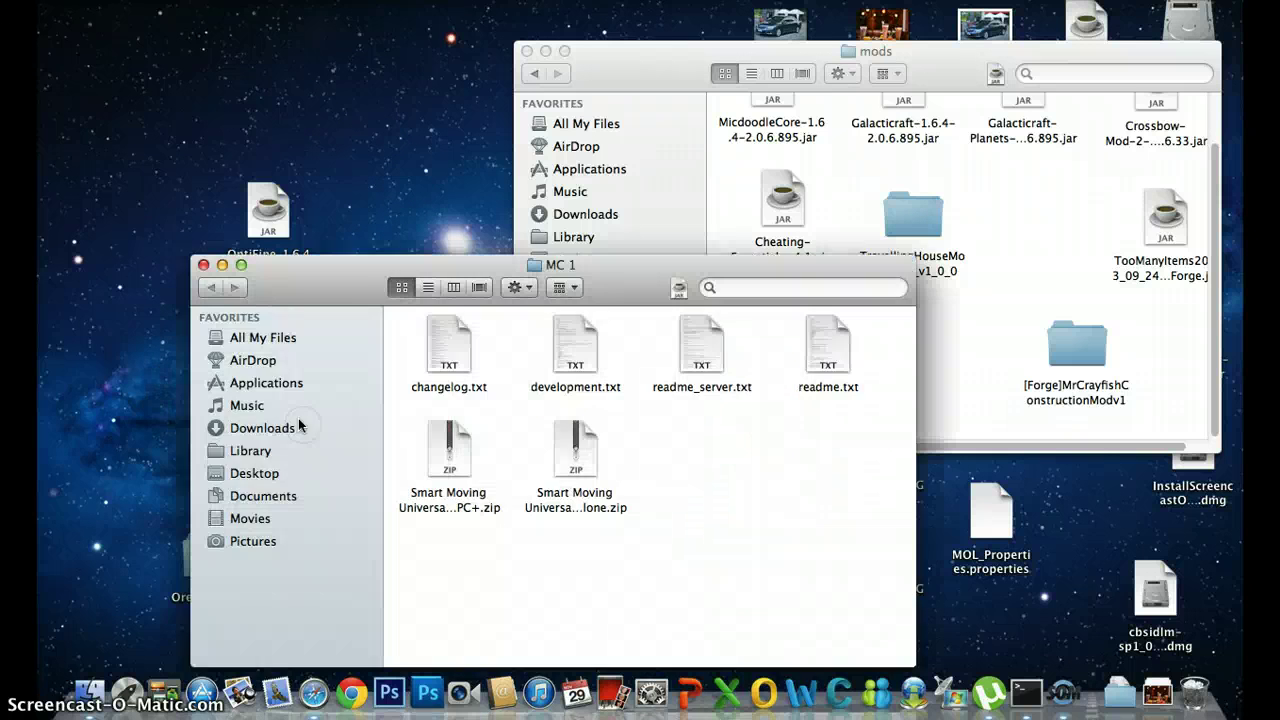
{"action": "left_click", "coordinate": [203, 265]}
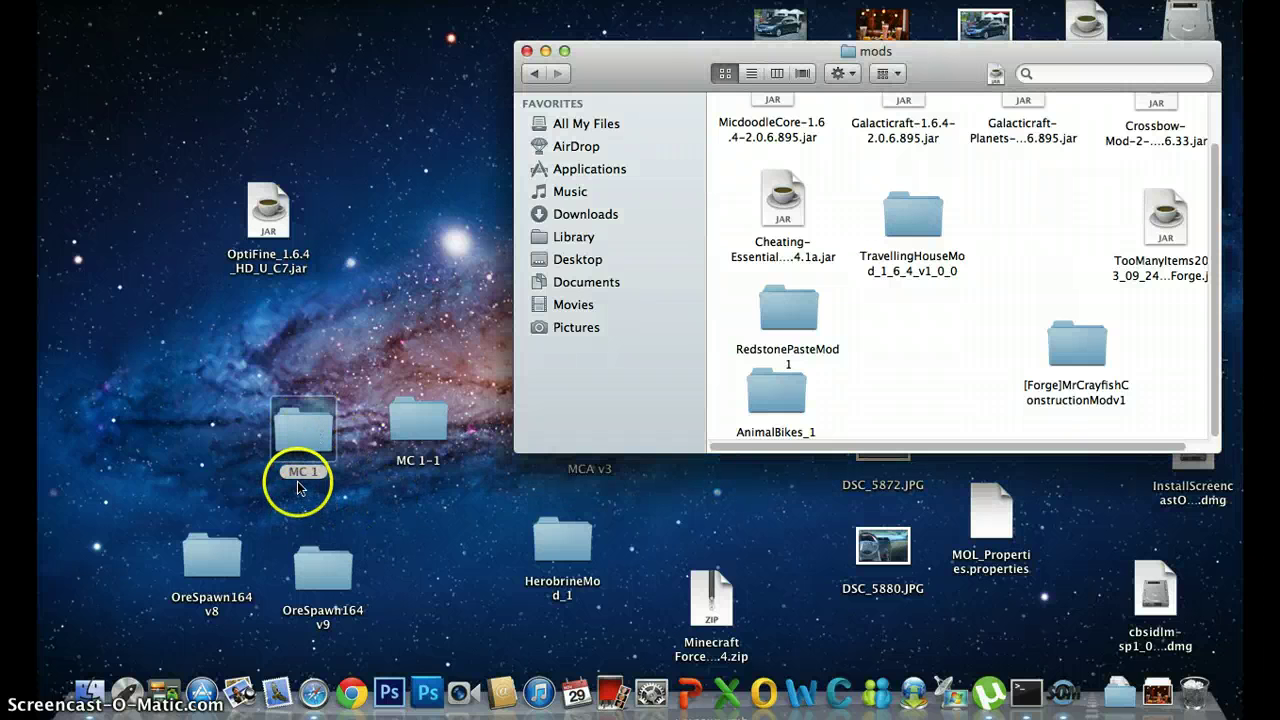
{"action": "double_click", "coordinate": [305, 442]}
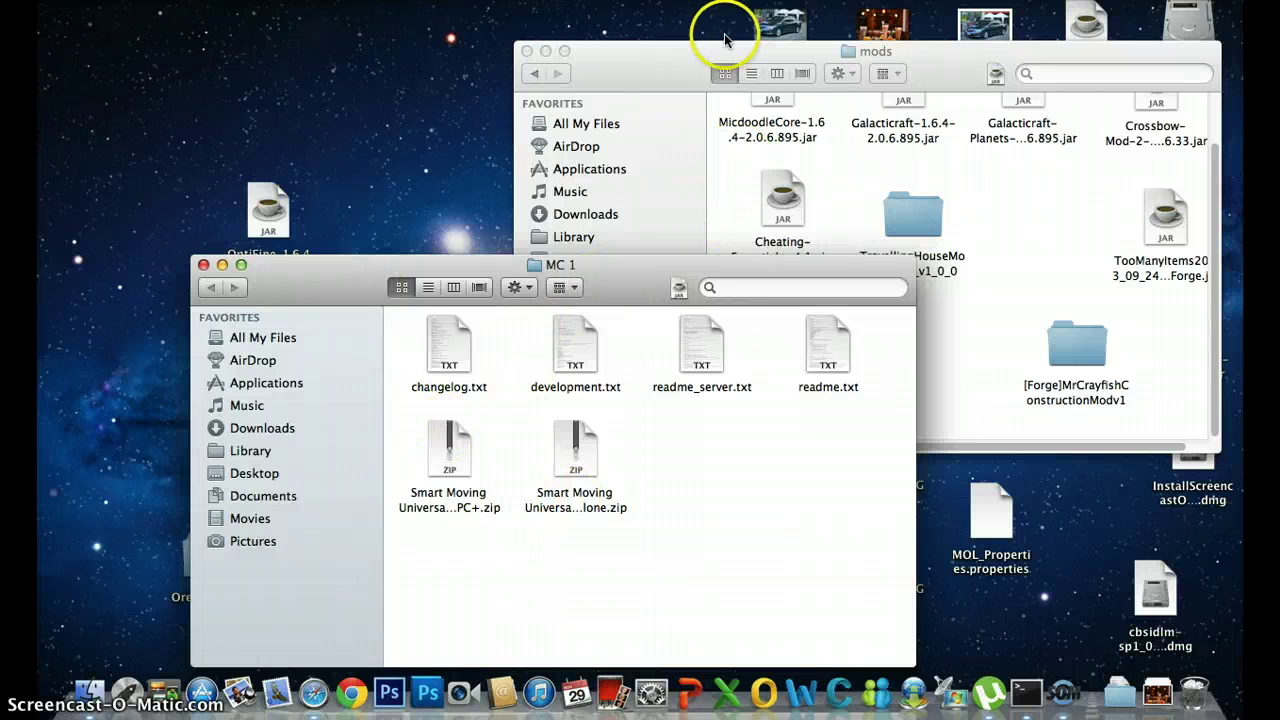
{"action": "left_click", "coordinate": [566, 465]}
{"action": "double_click", "coordinate": [564, 460]}
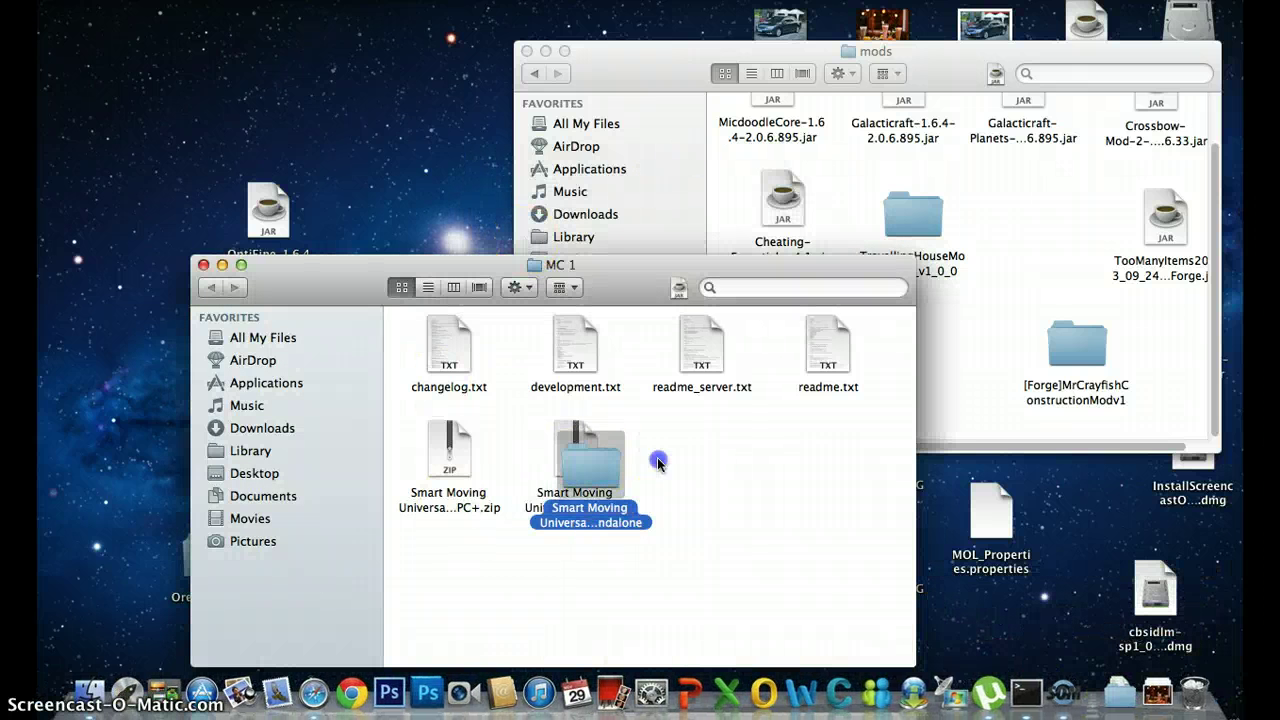
{"action": "left_click_drag", "start_coordinate": [716, 460], "coordinate": [1188, 685]}
Step: Extract the Smart Moving Universal for ModLoader or Minecraft Forge or MCPC+ zip beside the other archive and open the extracted folder
{"action": "double_click", "coordinate": [431, 473]}
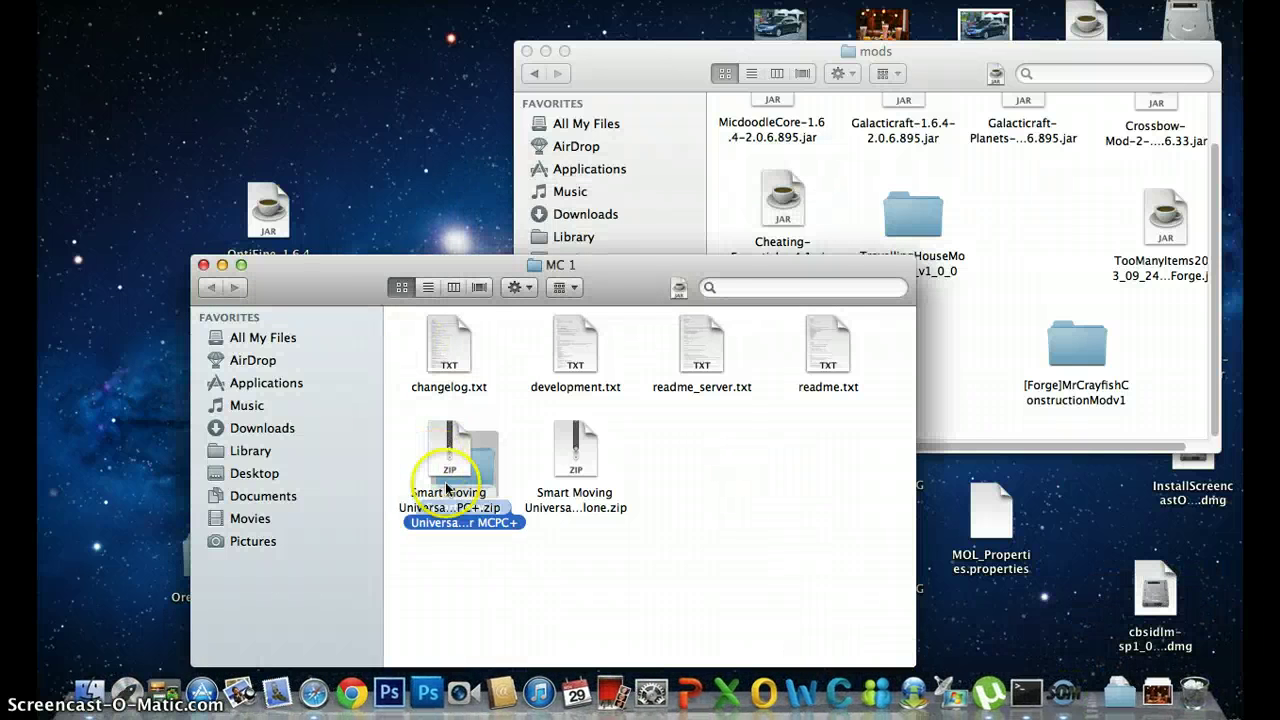
{"action": "left_click_drag", "start_coordinate": [489, 465], "coordinate": [755, 470]}
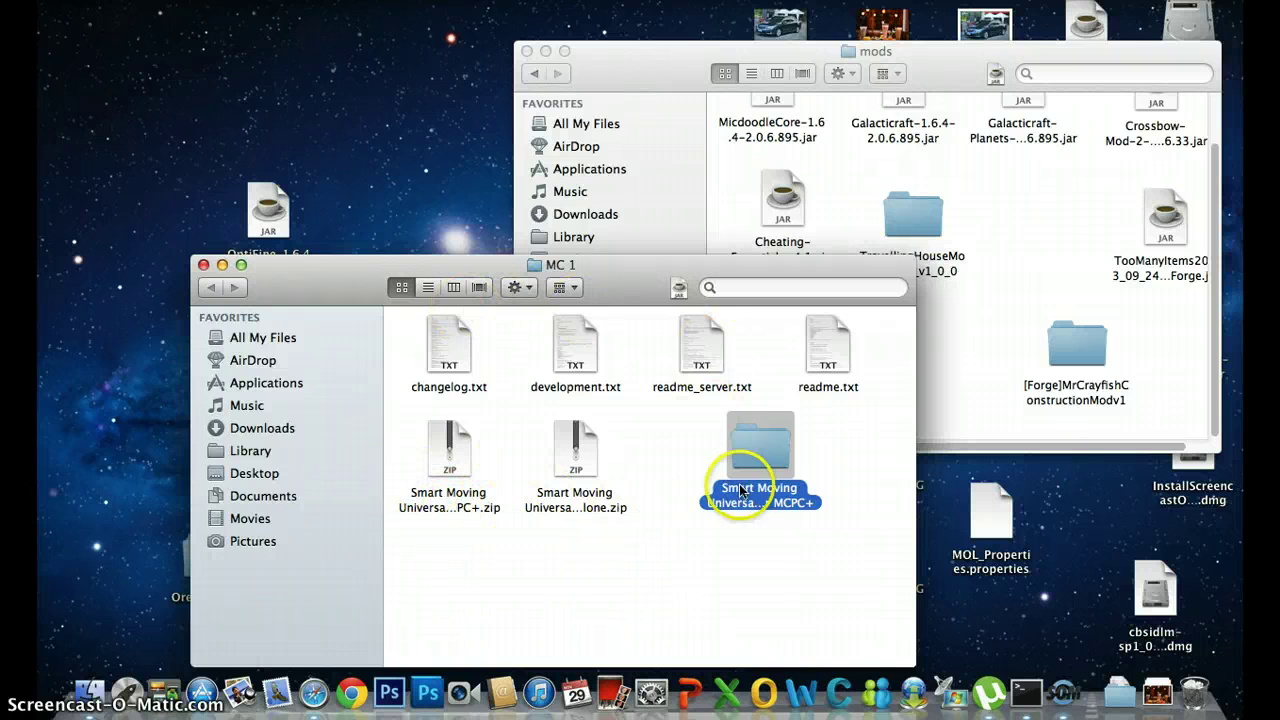
{"action": "left_click_drag", "start_coordinate": [620, 473], "coordinate": [700, 462]}
{"action": "left_click", "coordinate": [835, 498]}
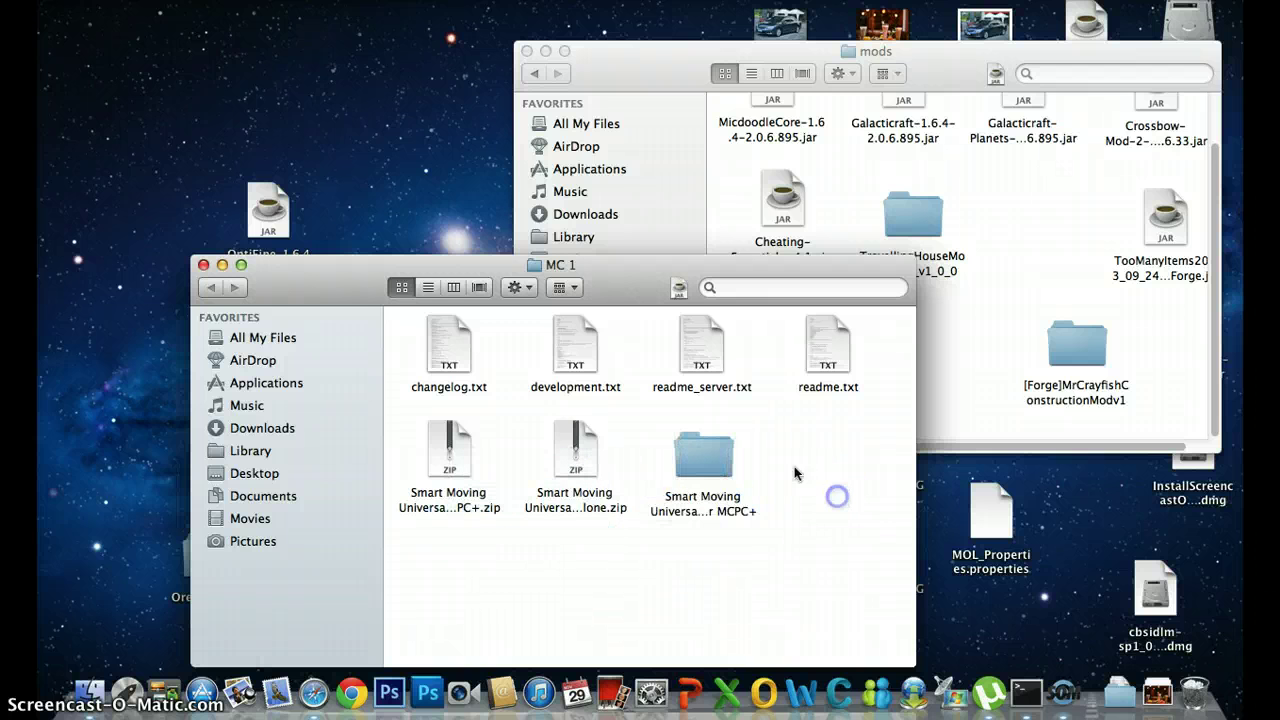
{"action": "double_click", "coordinate": [714, 450]}
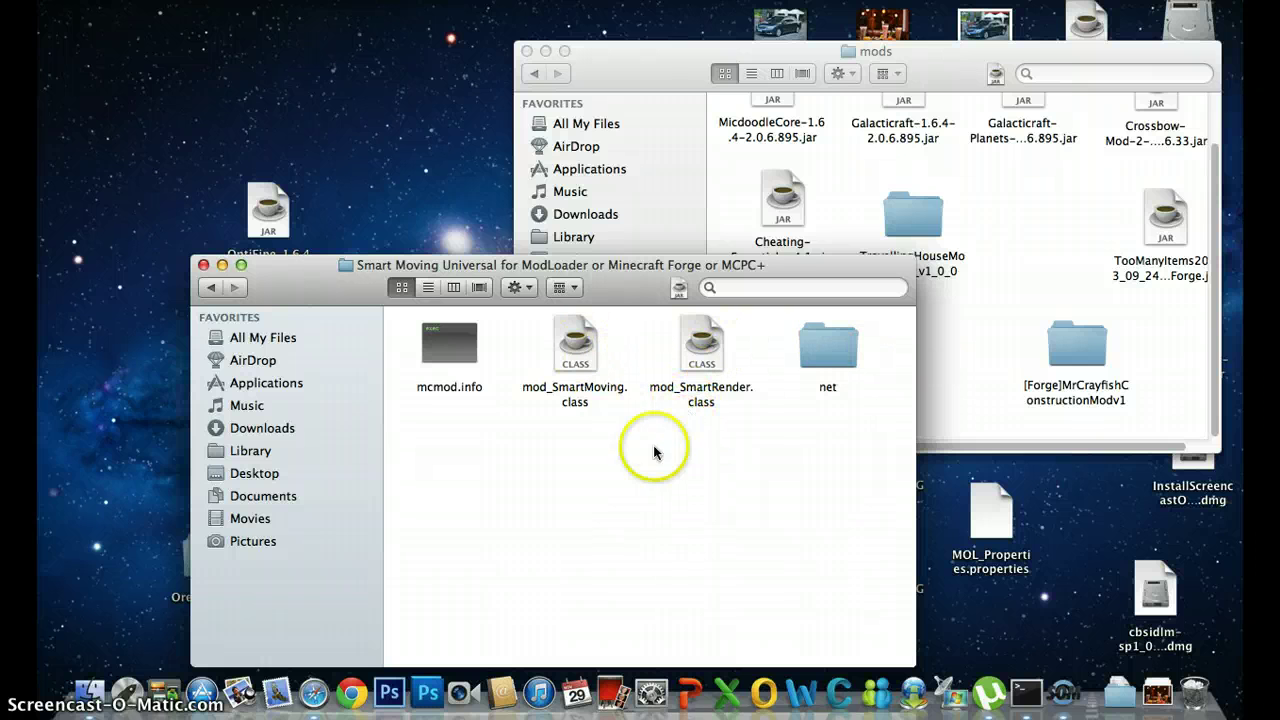
Step: Move the extracted Smart Moving Universal folder from the MC 1 folder onto the desktop and close the MC 1 window
{"action": "left_click", "coordinate": [212, 289]}
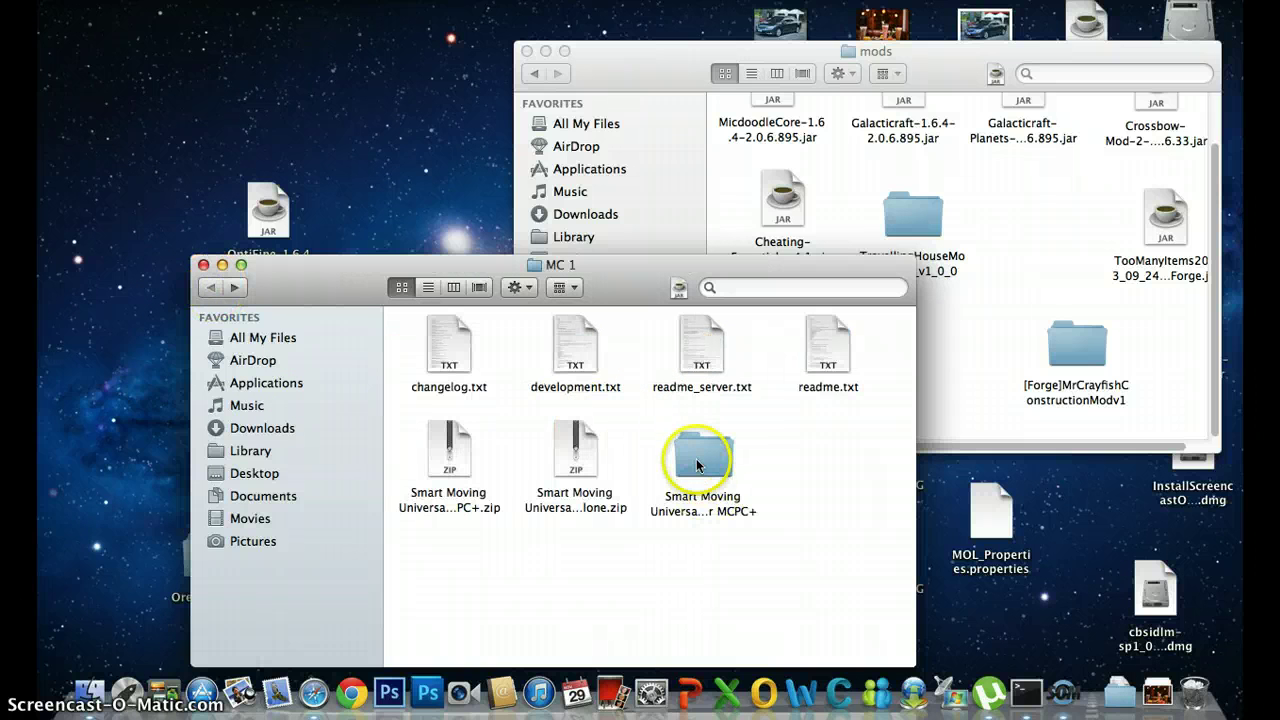
{"action": "left_click_drag", "start_coordinate": [697, 463], "coordinate": [407, 140]}
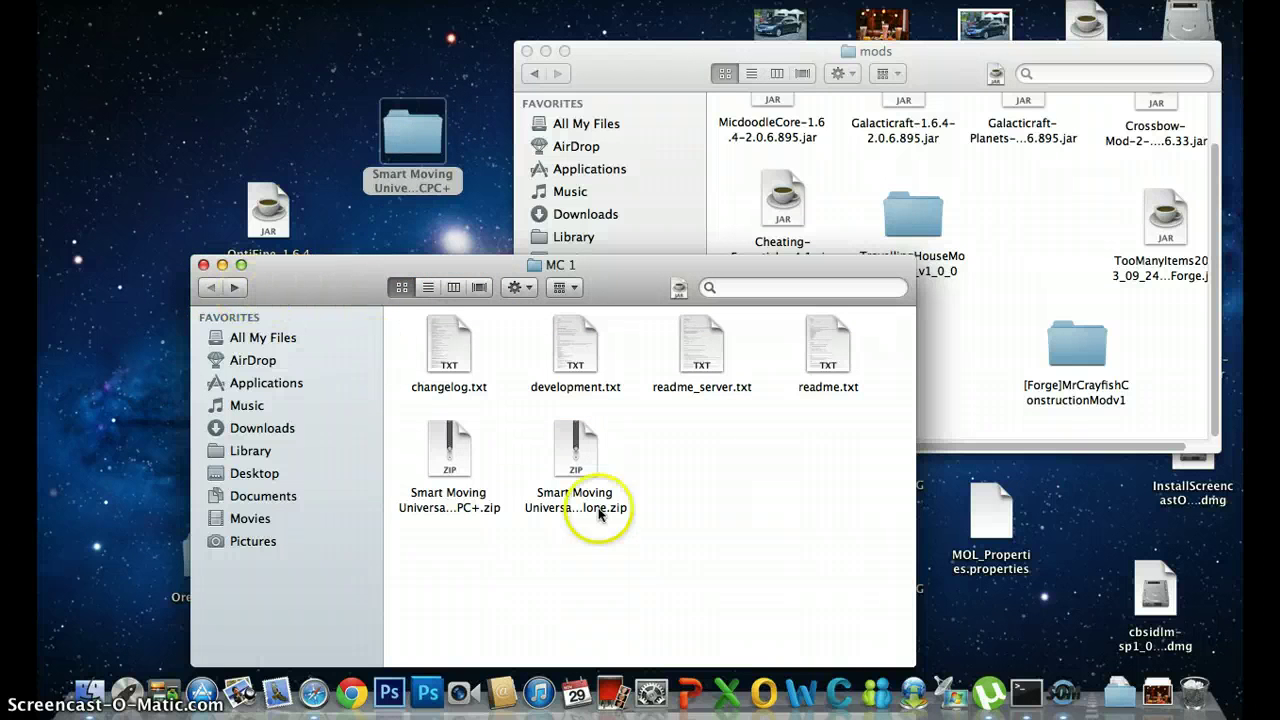
{"action": "left_click", "coordinate": [203, 265]}
Step: Check the contents of the MC 1-1 folder and take the folder back out of mods onto the desktop
{"action": "left_click", "coordinate": [416, 420]}
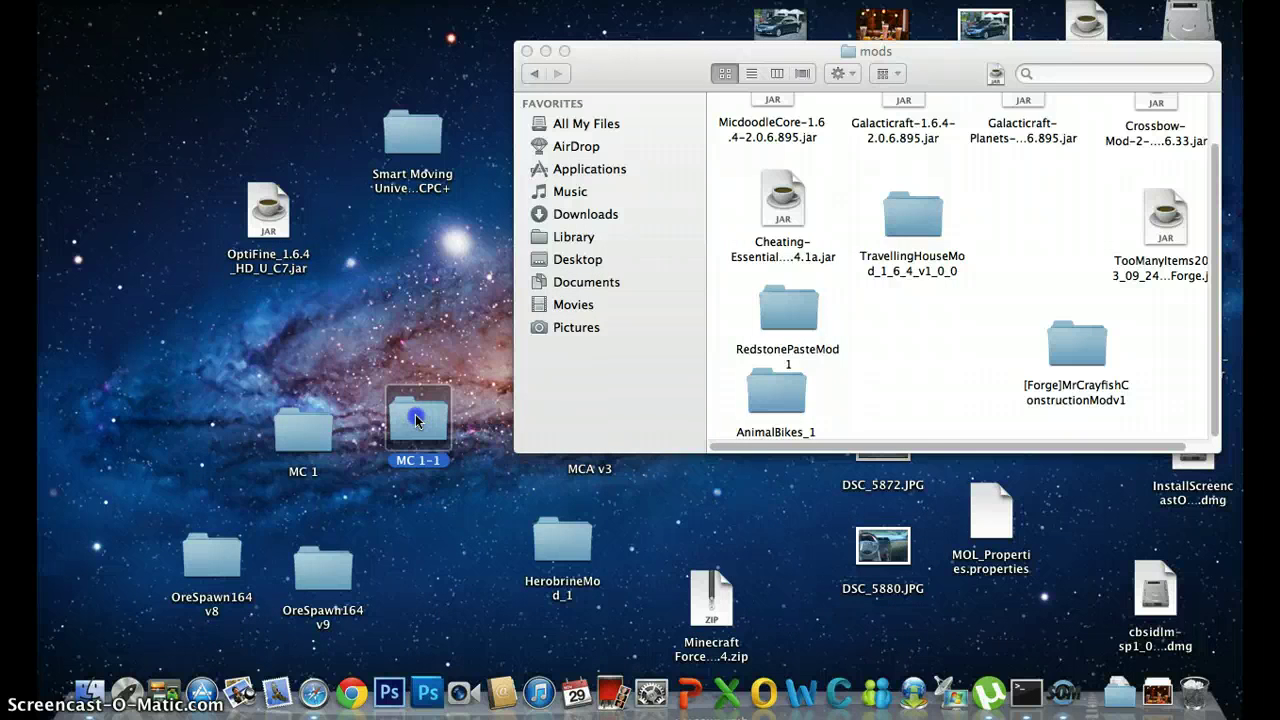
{"action": "double_click", "coordinate": [416, 420]}
{"action": "left_click_drag", "start_coordinate": [598, 277], "coordinate": [578, 244]}
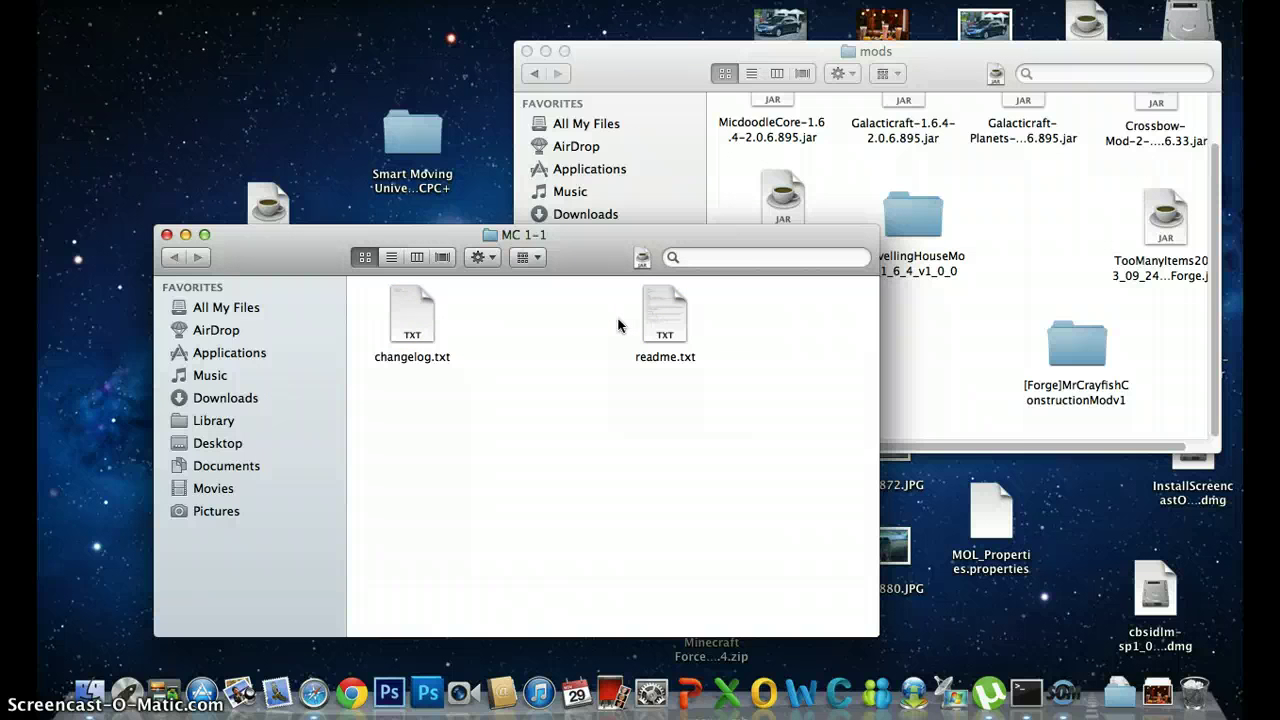
{"action": "key", "text": "super+w"}
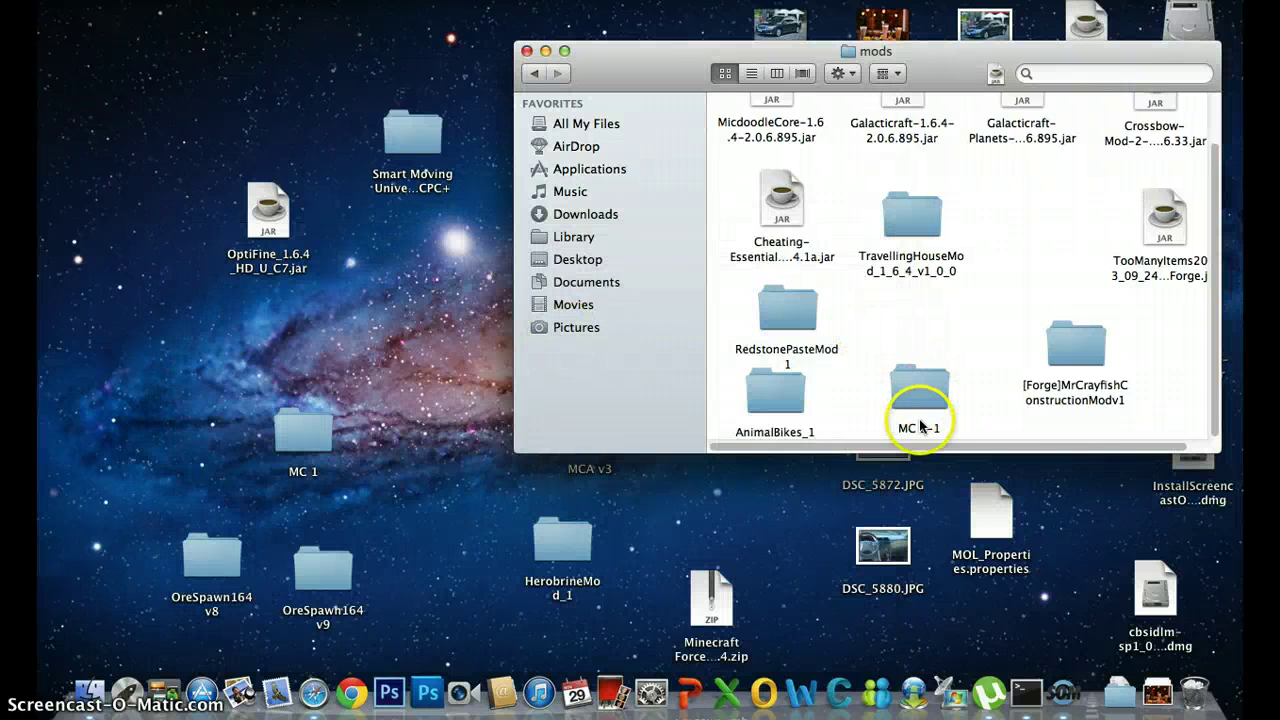
{"action": "left_click_drag", "start_coordinate": [916, 392], "coordinate": [421, 440]}
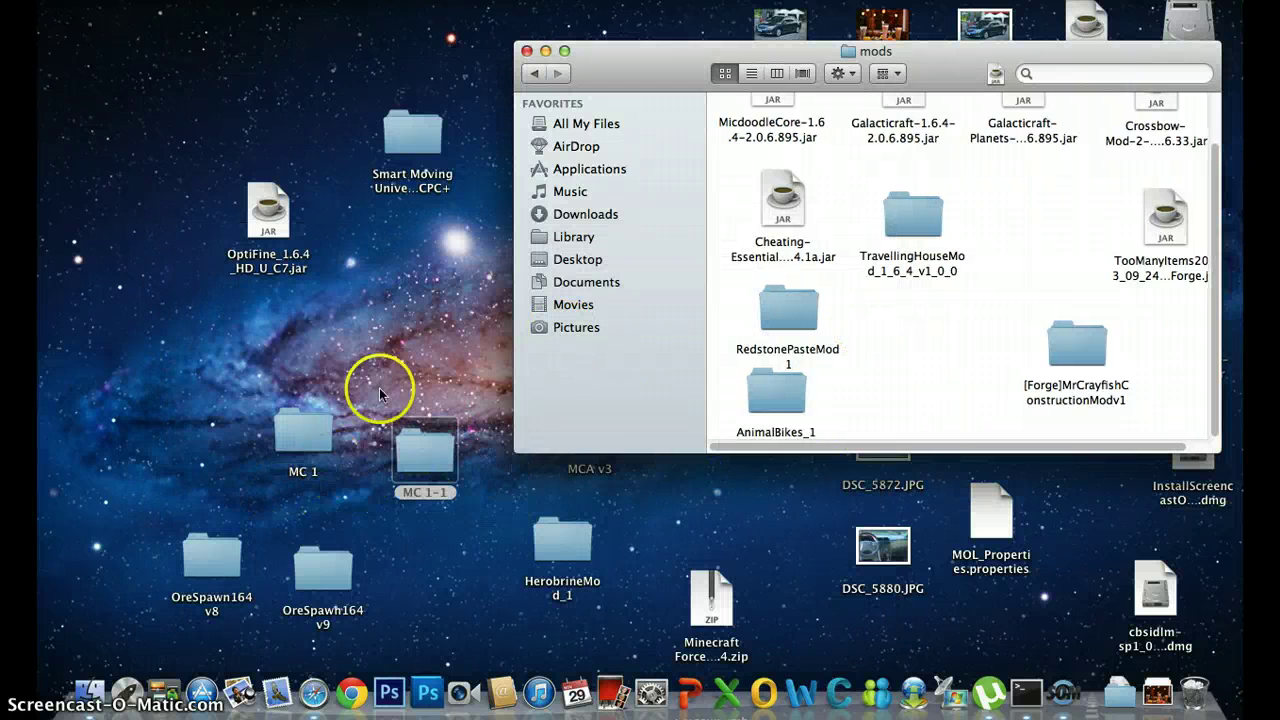
Step: Look through the MC 1-1 folder and the Downloads folder for the Player API files, closing each one again
{"action": "double_click", "coordinate": [425, 450]}
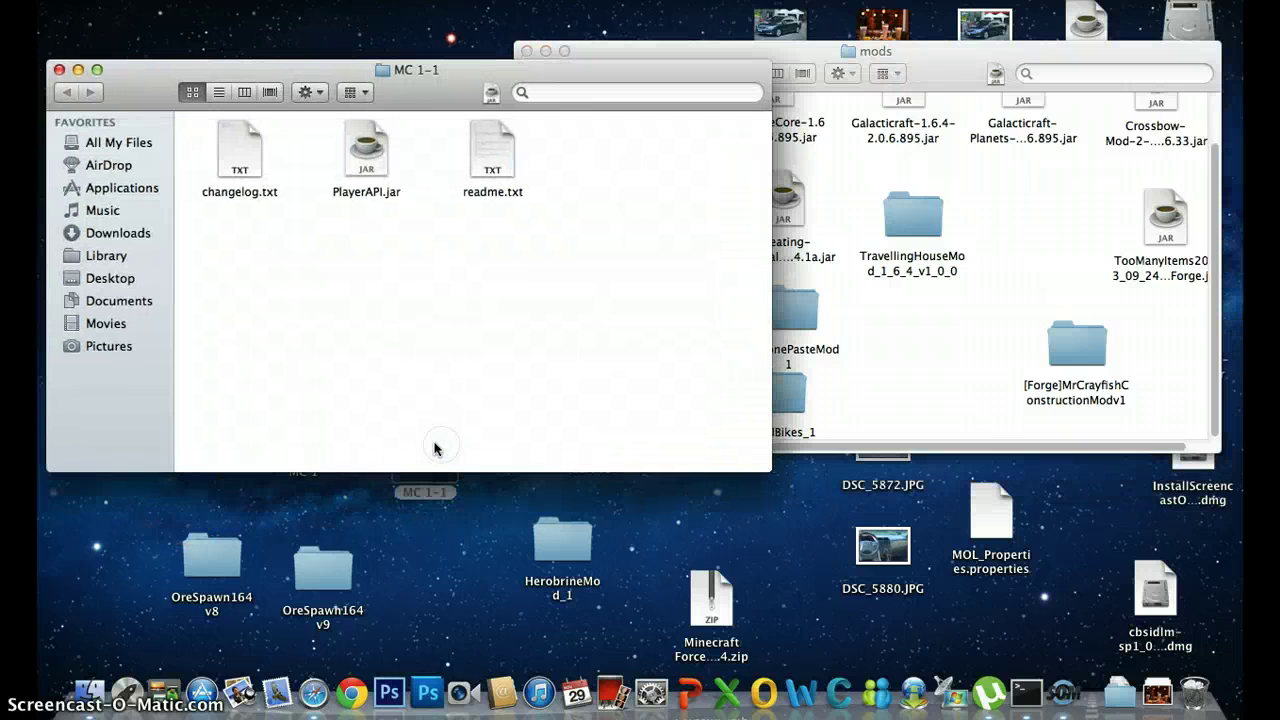
{"action": "left_click_drag", "start_coordinate": [462, 86], "coordinate": [851, 257]}
{"action": "left_click", "coordinate": [448, 241]}
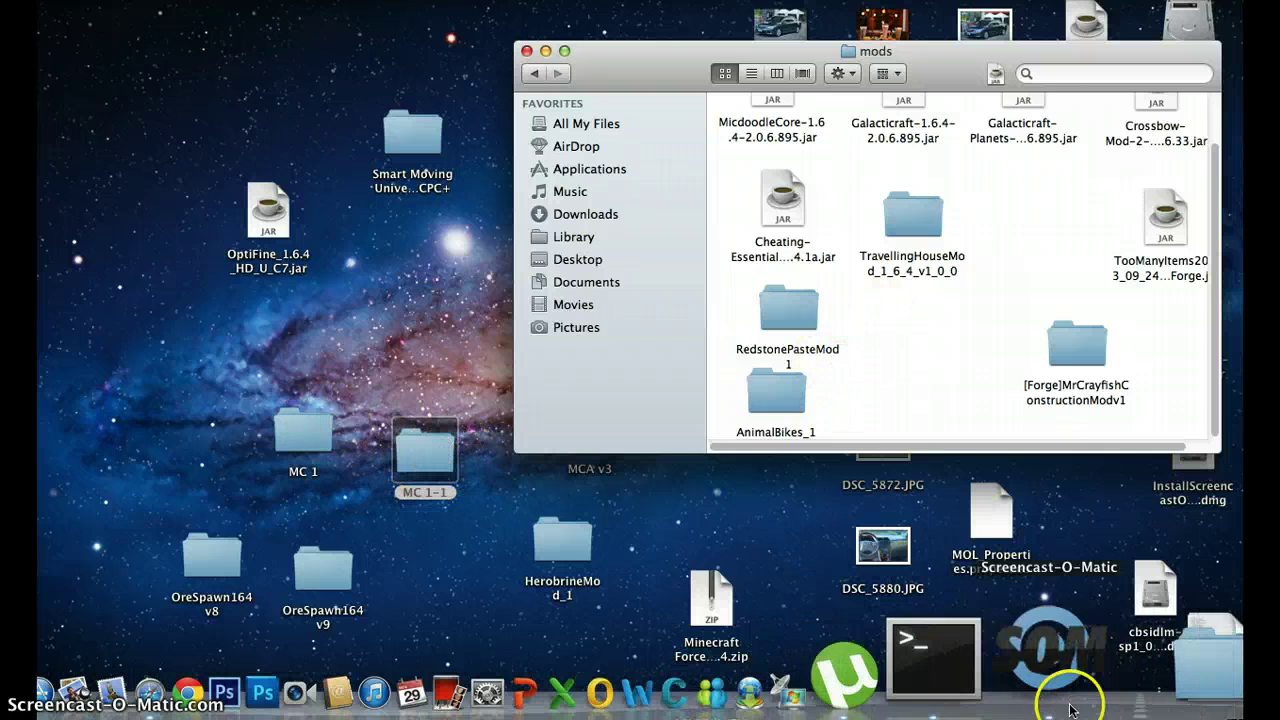
{"action": "left_click", "coordinate": [1155, 665]}
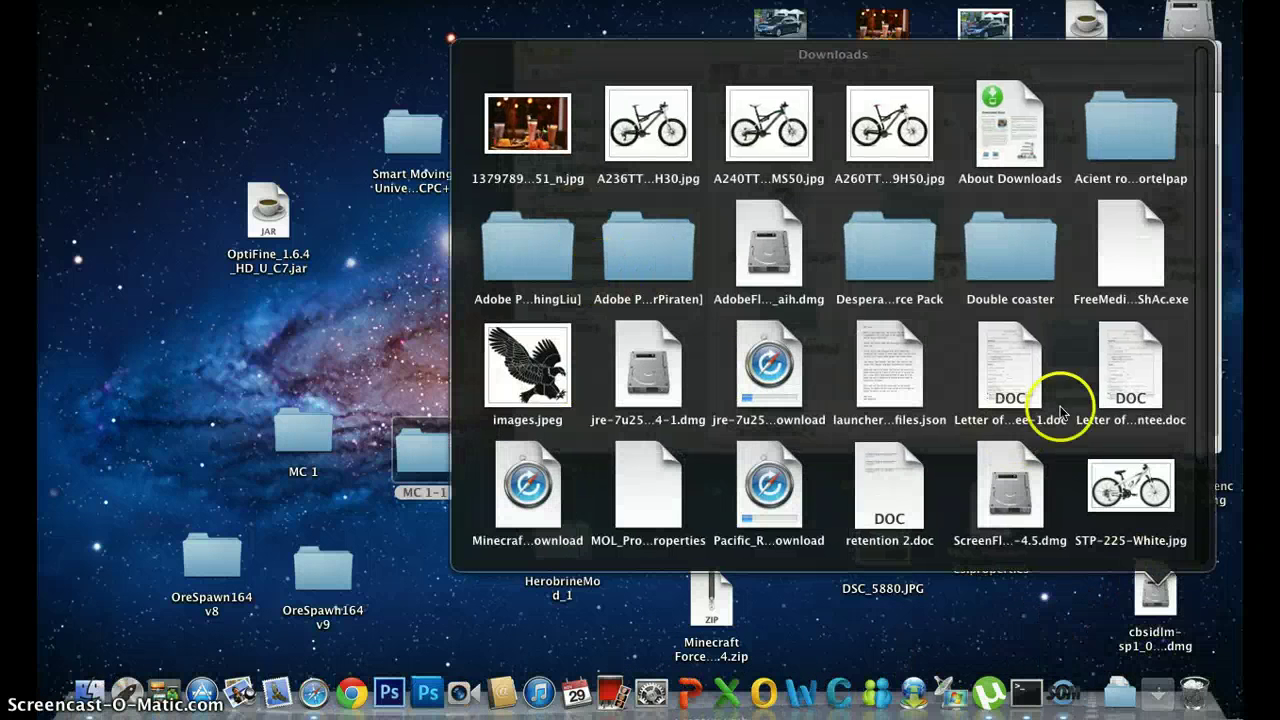
{"action": "left_click", "coordinate": [334, 377]}
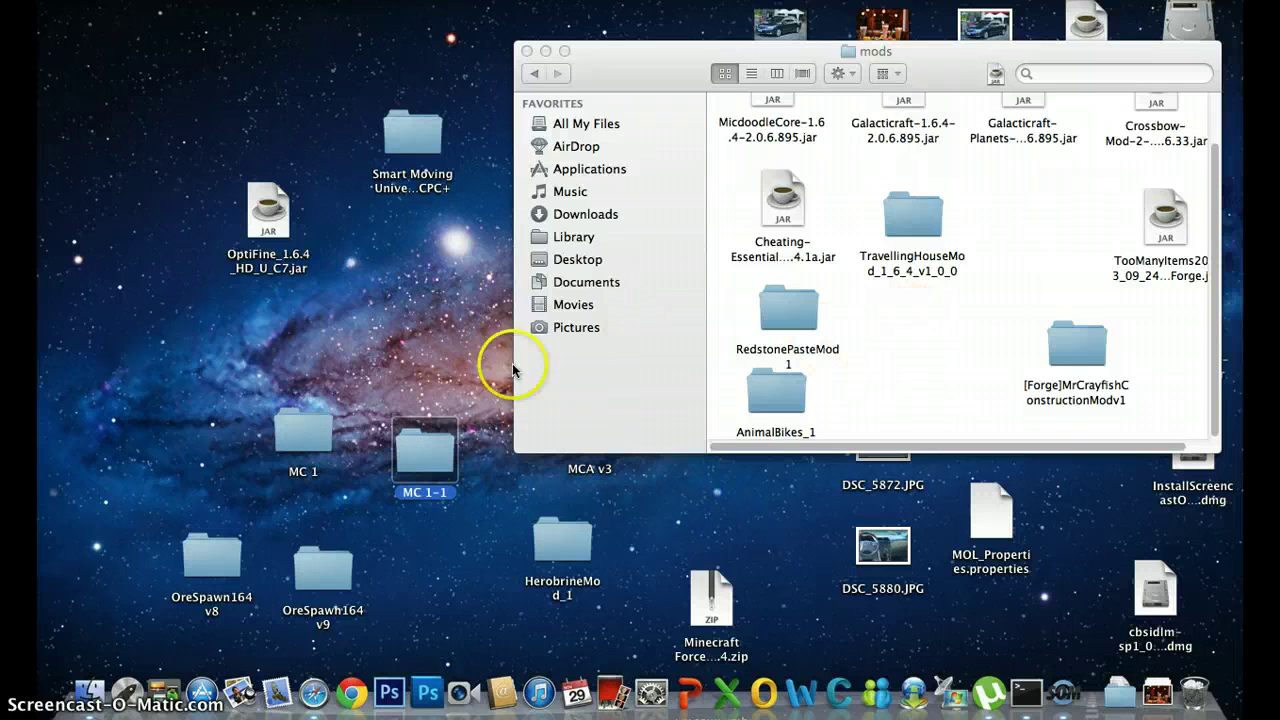
{"action": "double_click", "coordinate": [430, 446]}
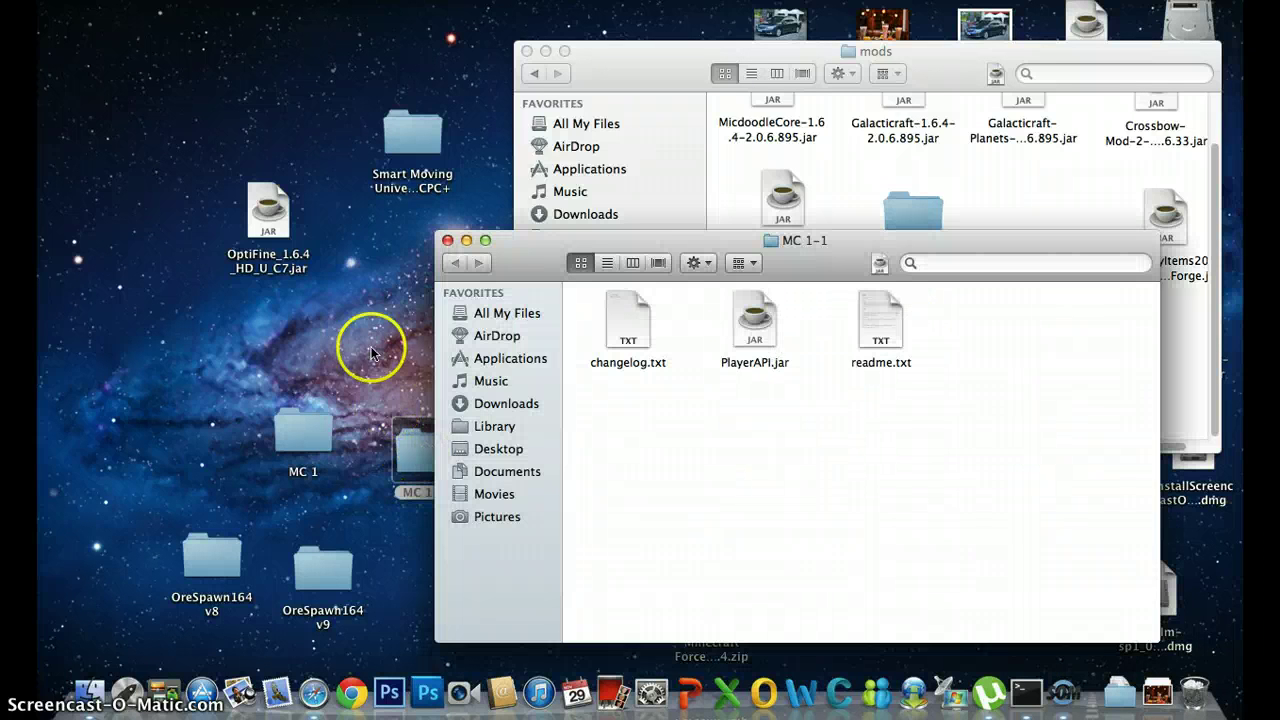
{"action": "left_click", "coordinate": [340, 325]}
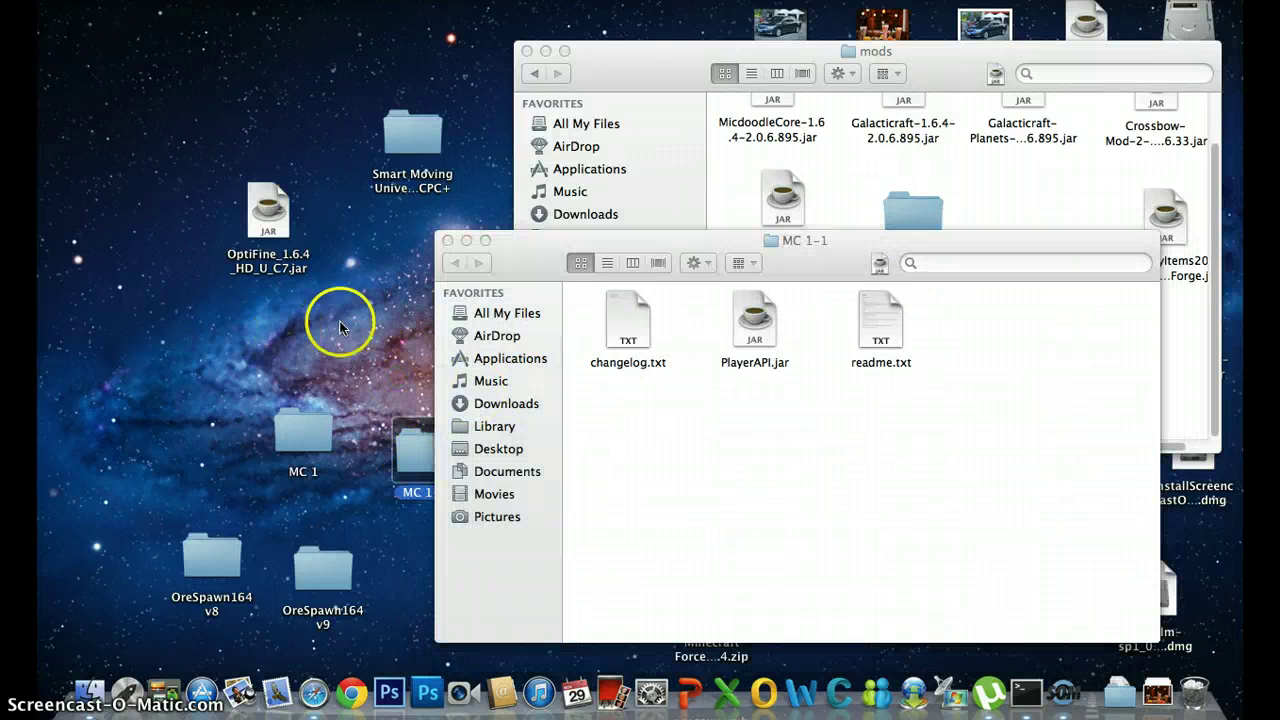
{"action": "left_click", "coordinate": [450, 242]}
{"action": "left_click", "coordinate": [447, 241]}
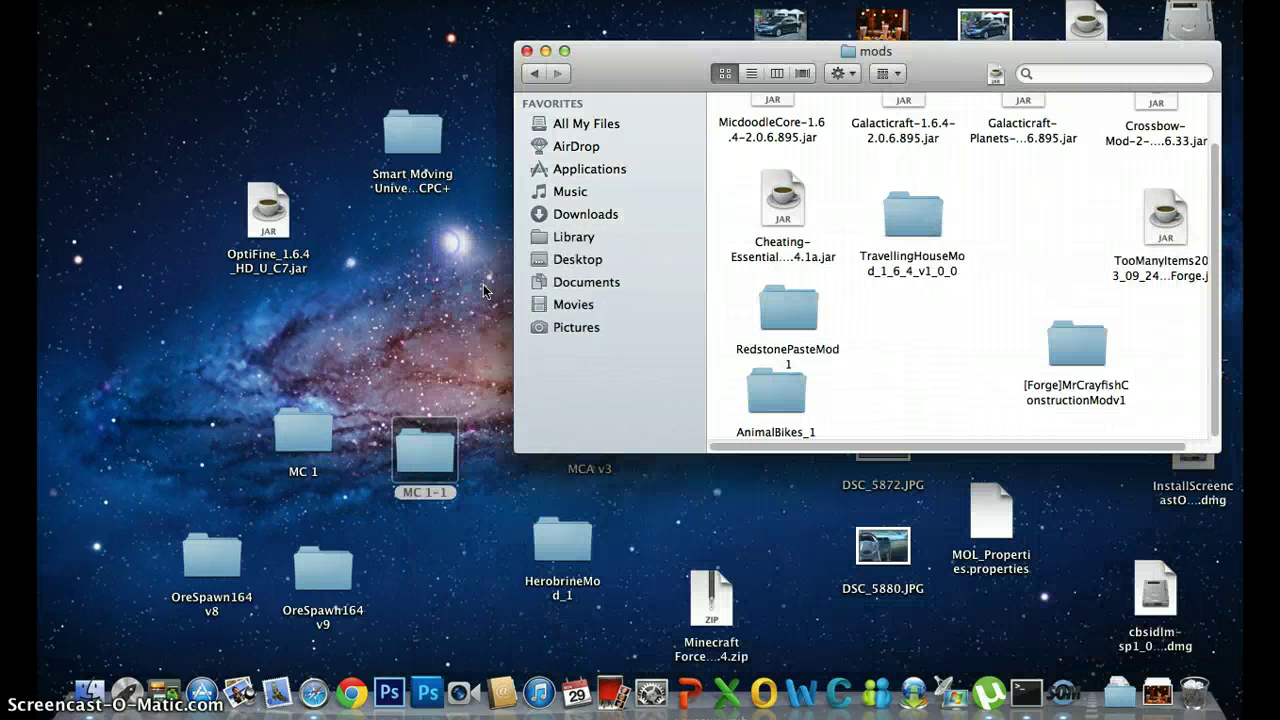
Step: Open the MC 1-1 folder from the desktop and place its window beside the mods window
{"action": "left_click", "coordinate": [421, 448]}
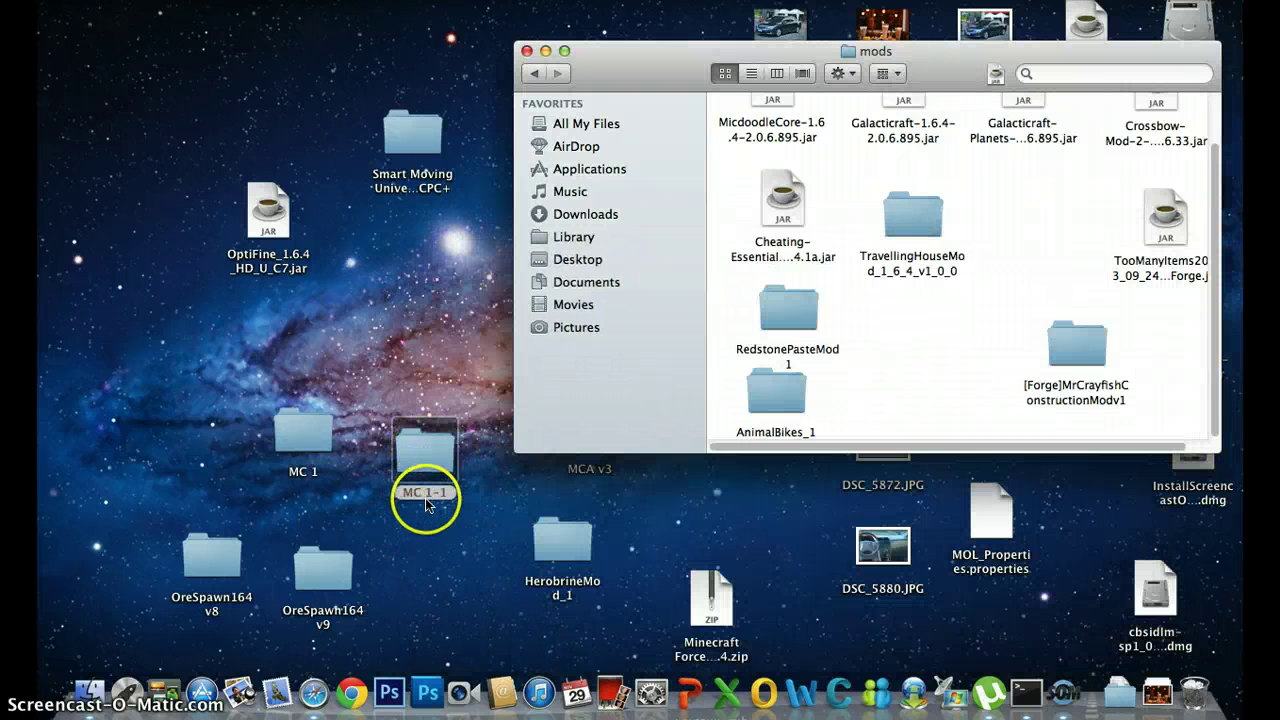
{"action": "left_click", "coordinate": [435, 440]}
{"action": "double_click", "coordinate": [435, 440]}
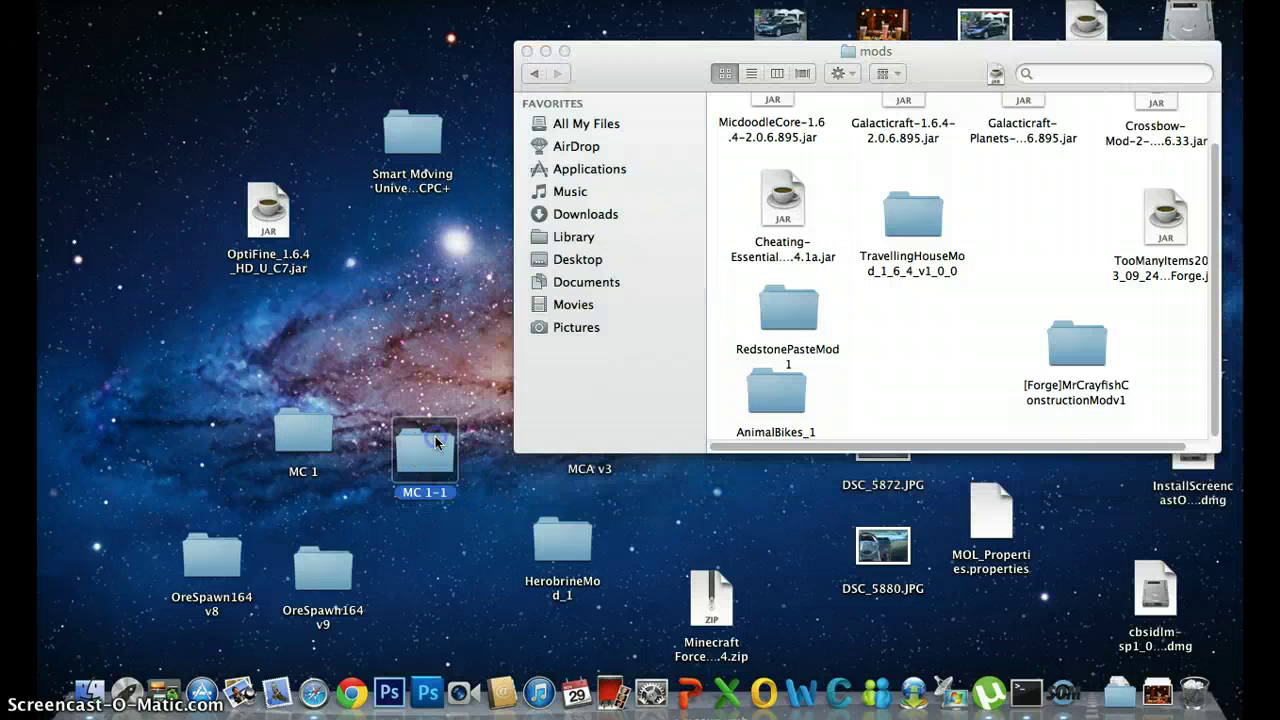
{"action": "left_click_drag", "start_coordinate": [815, 271], "coordinate": [420, 37]}
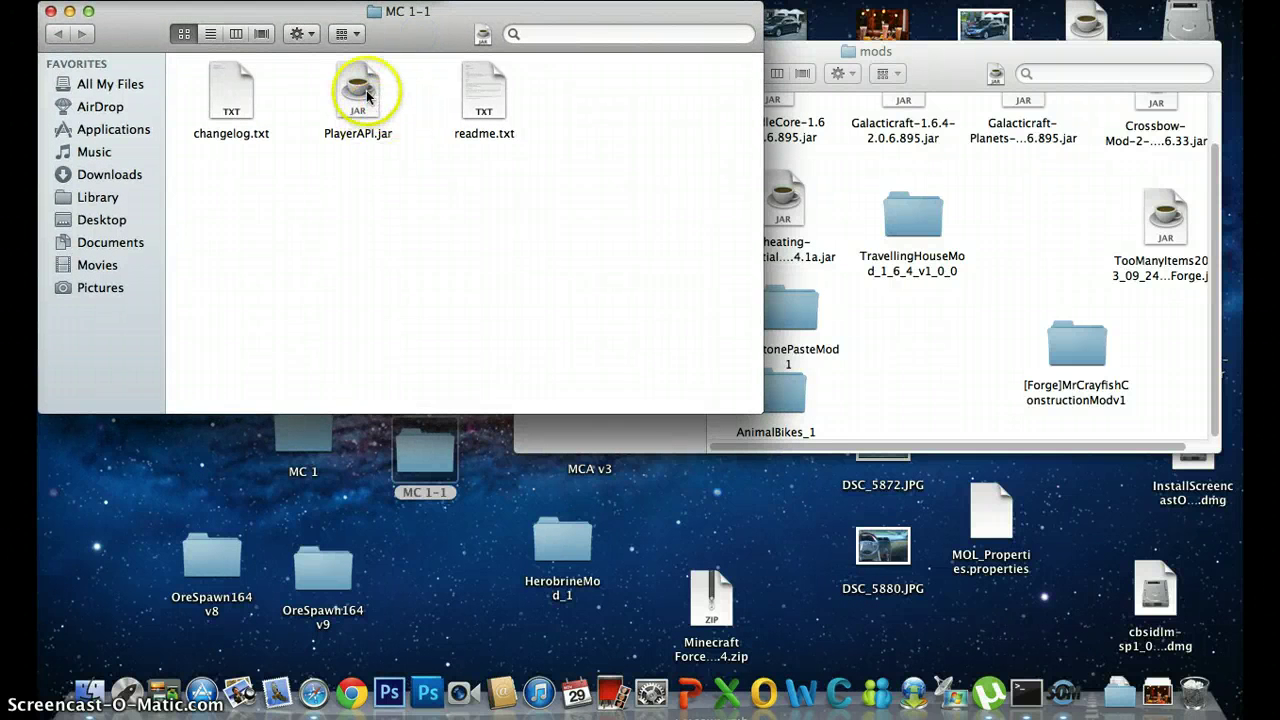
Step: Undo the trial move of PlayerAPI.jar, copy the file from MC 1-1 into the mods folder instead, and close the MC 1-1 window
{"action": "left_click_drag", "start_coordinate": [357, 91], "coordinate": [1058, 230]}
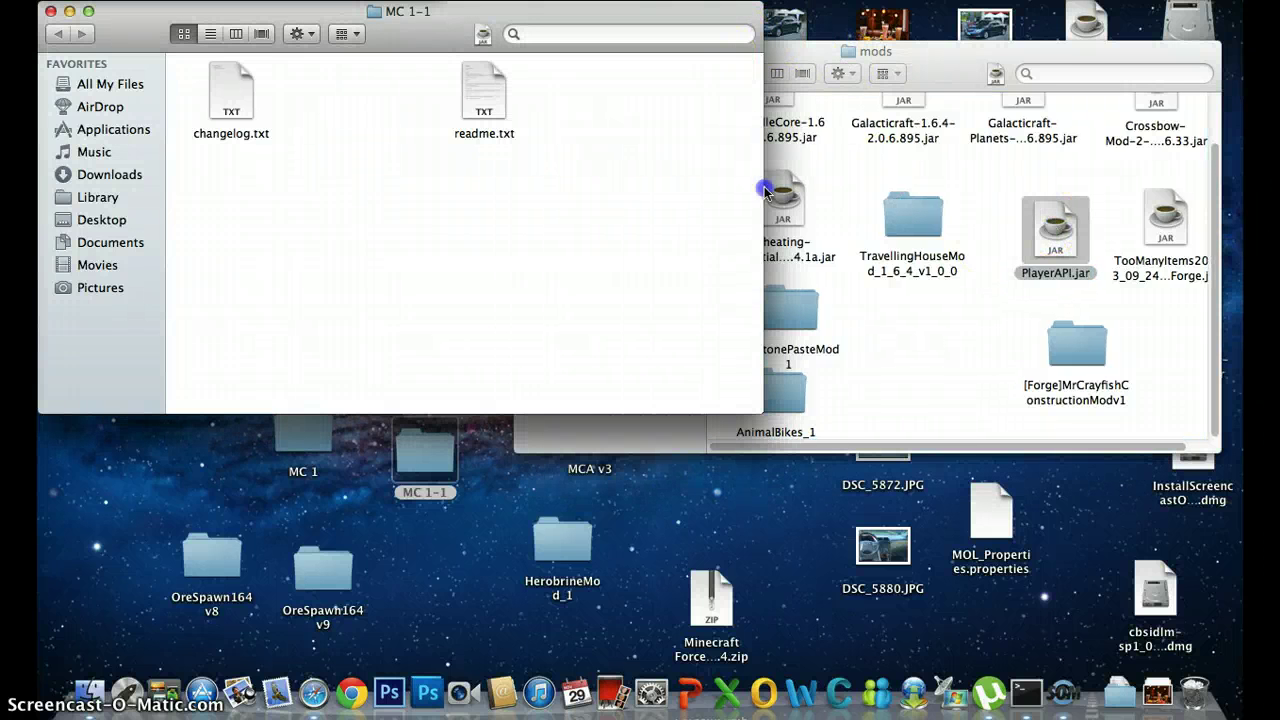
{"action": "key", "text": "super+z"}
{"action": "left_click", "coordinate": [345, 105]}
{"action": "right_click", "coordinate": [355, 100]}
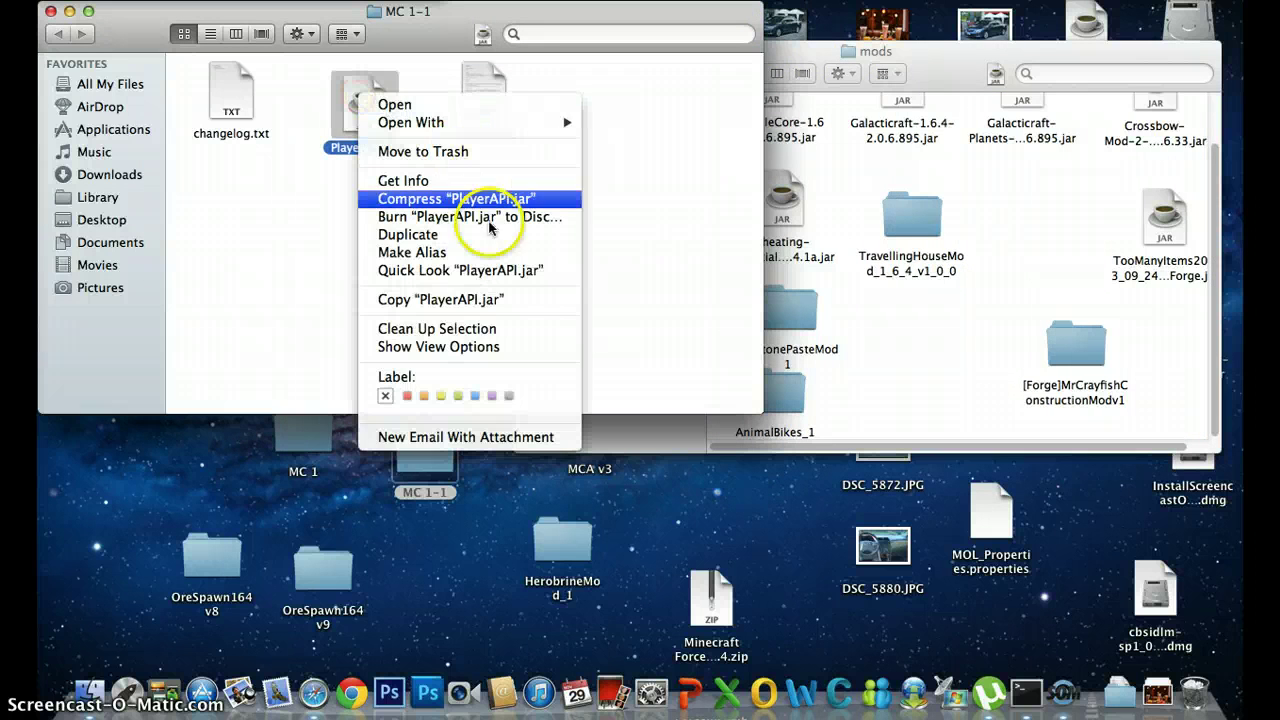
{"action": "left_click", "coordinate": [455, 298]}
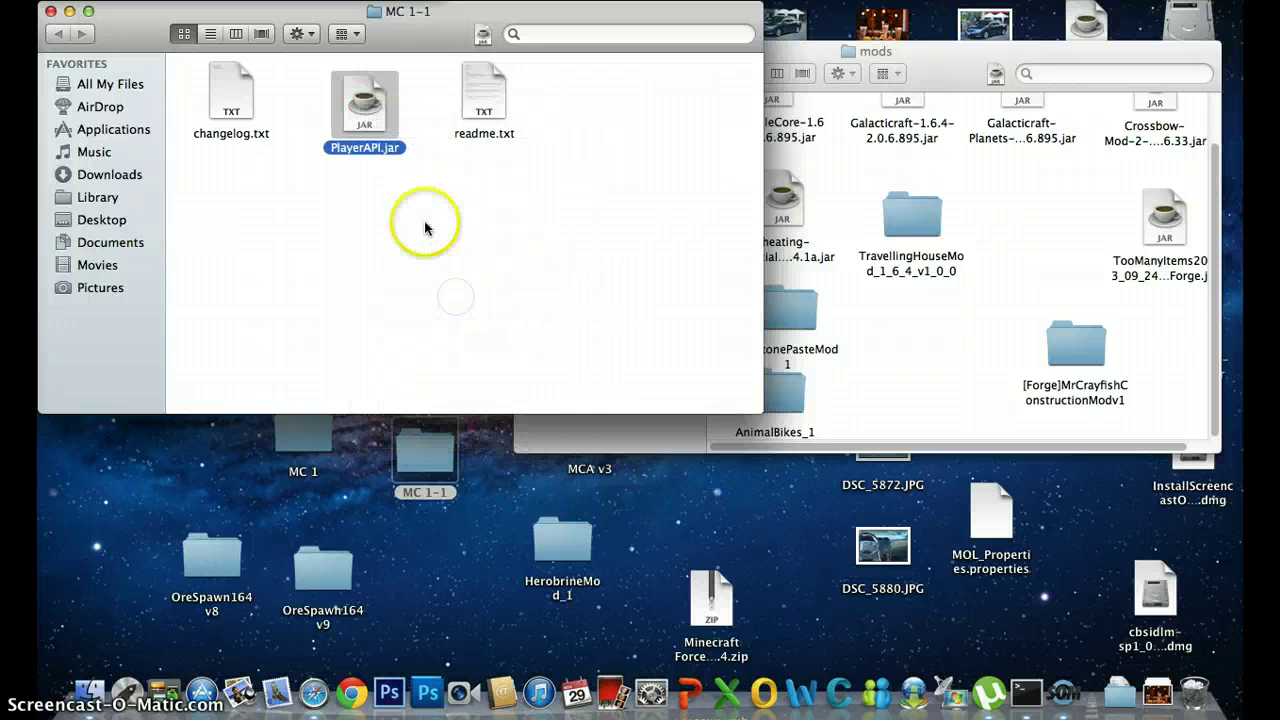
{"action": "right_click", "coordinate": [995, 238]}
{"action": "left_click", "coordinate": [1068, 299]}
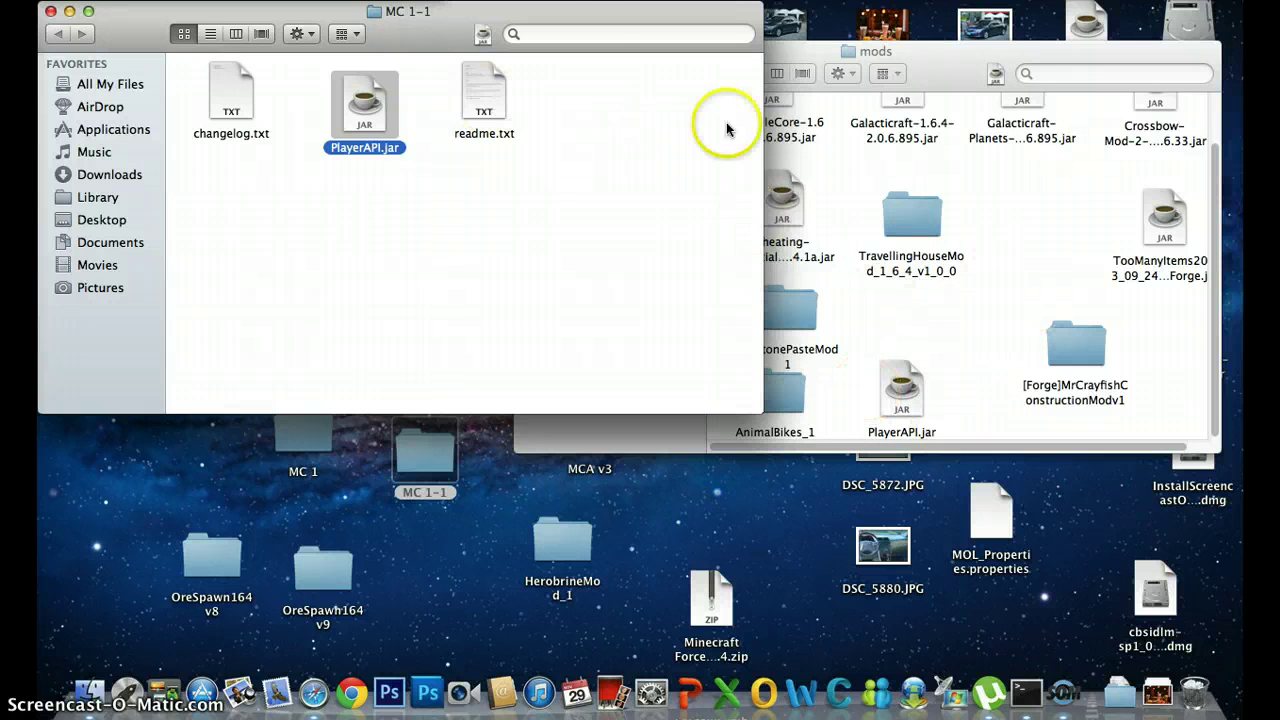
{"action": "left_click", "coordinate": [50, 14]}
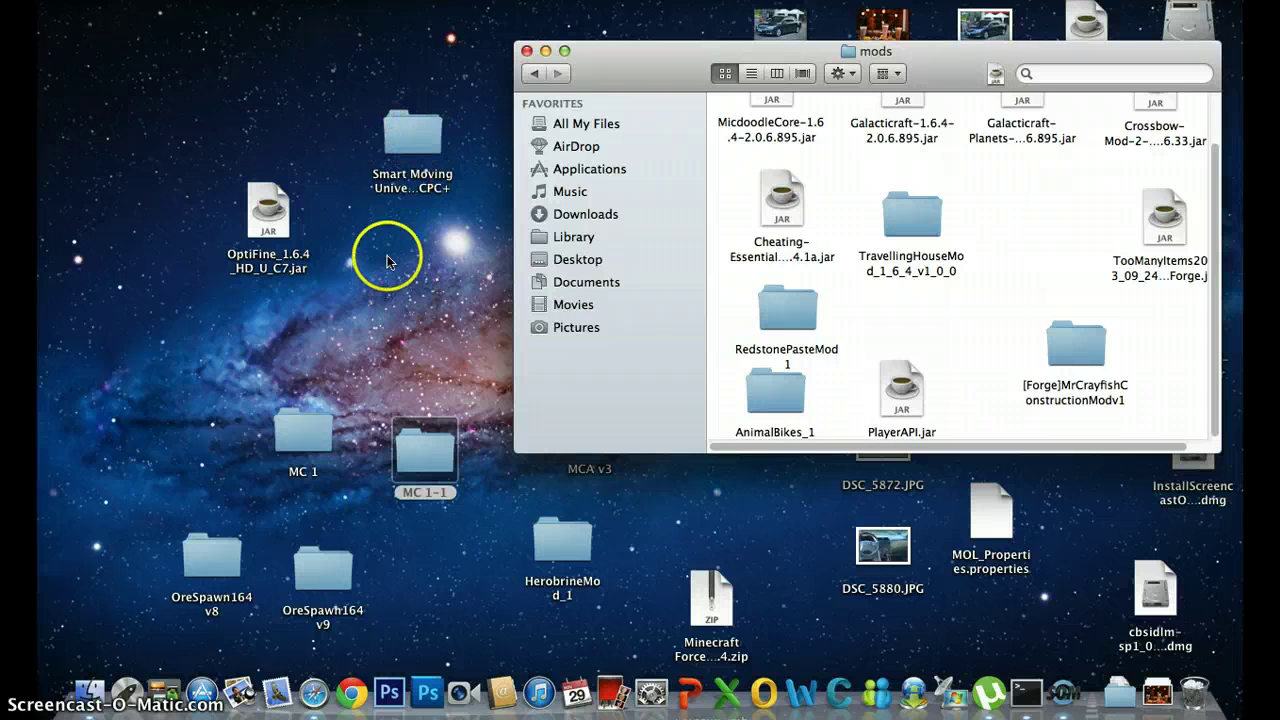
Step: Move the Smart Moving Universal folder from the desktop into the mods folder and close the mods window
{"action": "left_click_drag", "start_coordinate": [414, 114], "coordinate": [917, 297]}
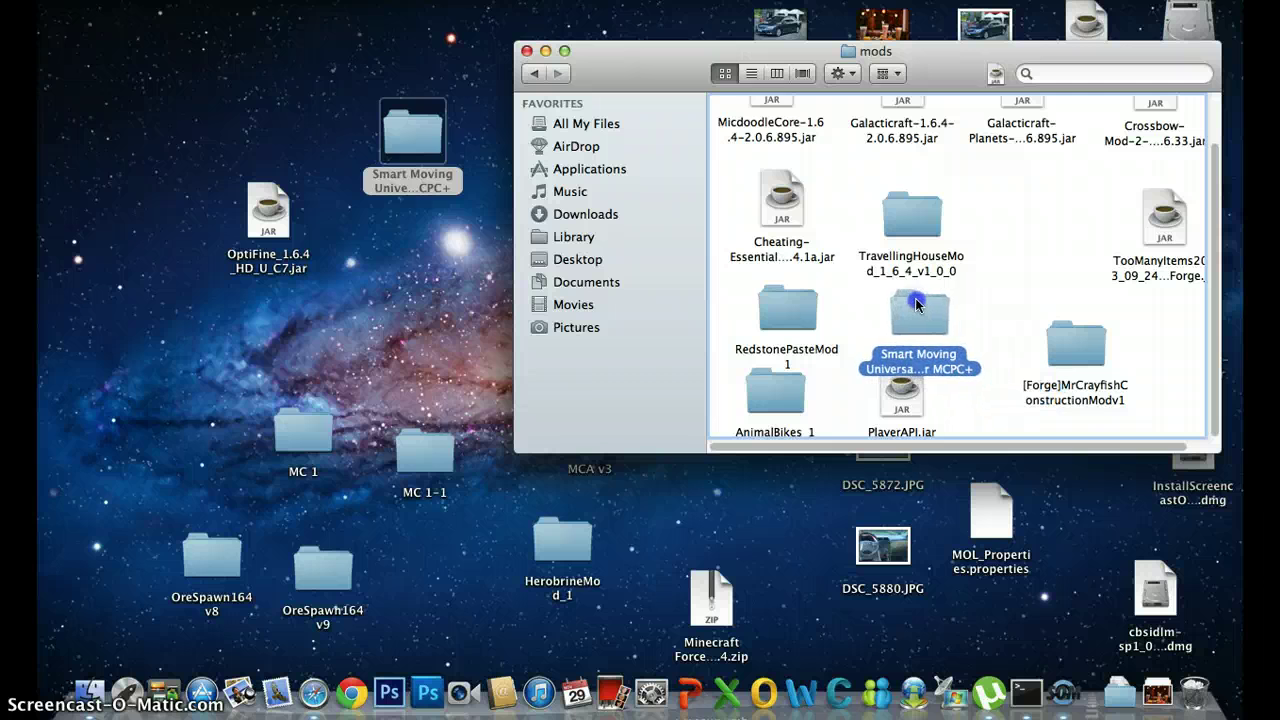
{"action": "left_click", "coordinate": [527, 53]}
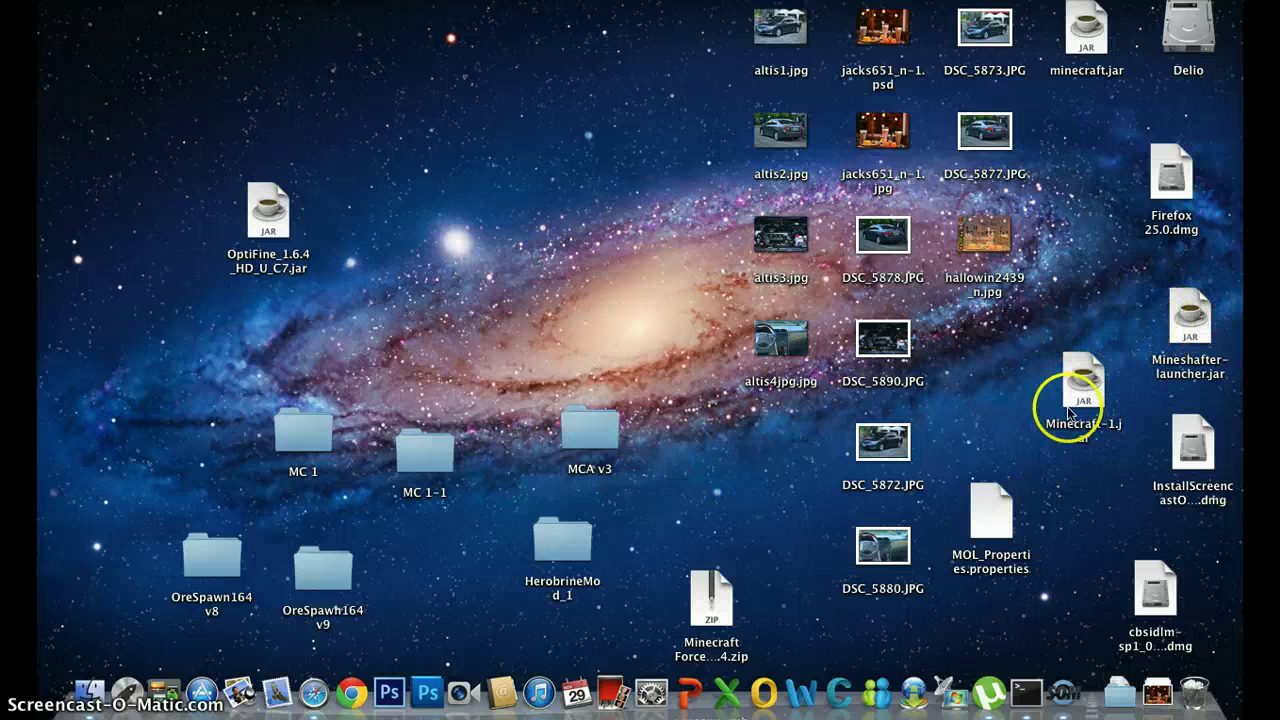
Step: Launch Mineshafter-launcher.jar from the desktop and review its development console, profile list and local version list
{"action": "left_click", "coordinate": [1189, 312]}
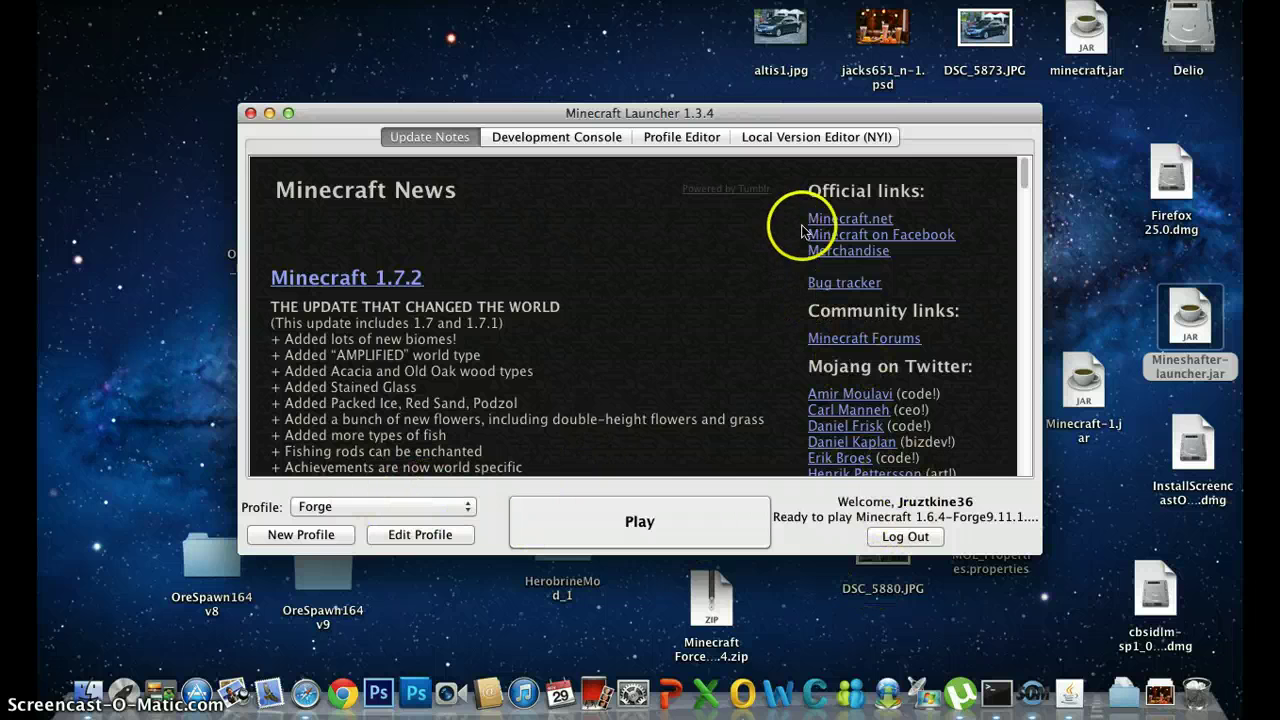
{"action": "left_click", "coordinate": [582, 140]}
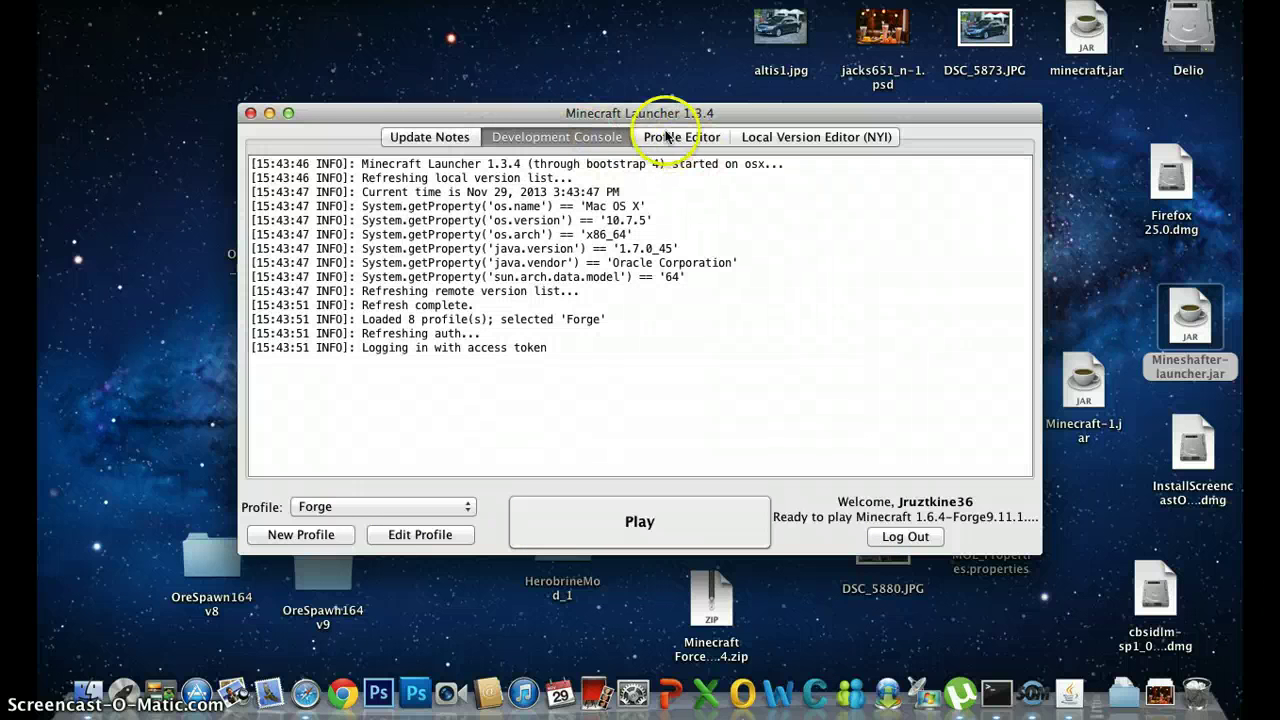
{"action": "left_click", "coordinate": [662, 141]}
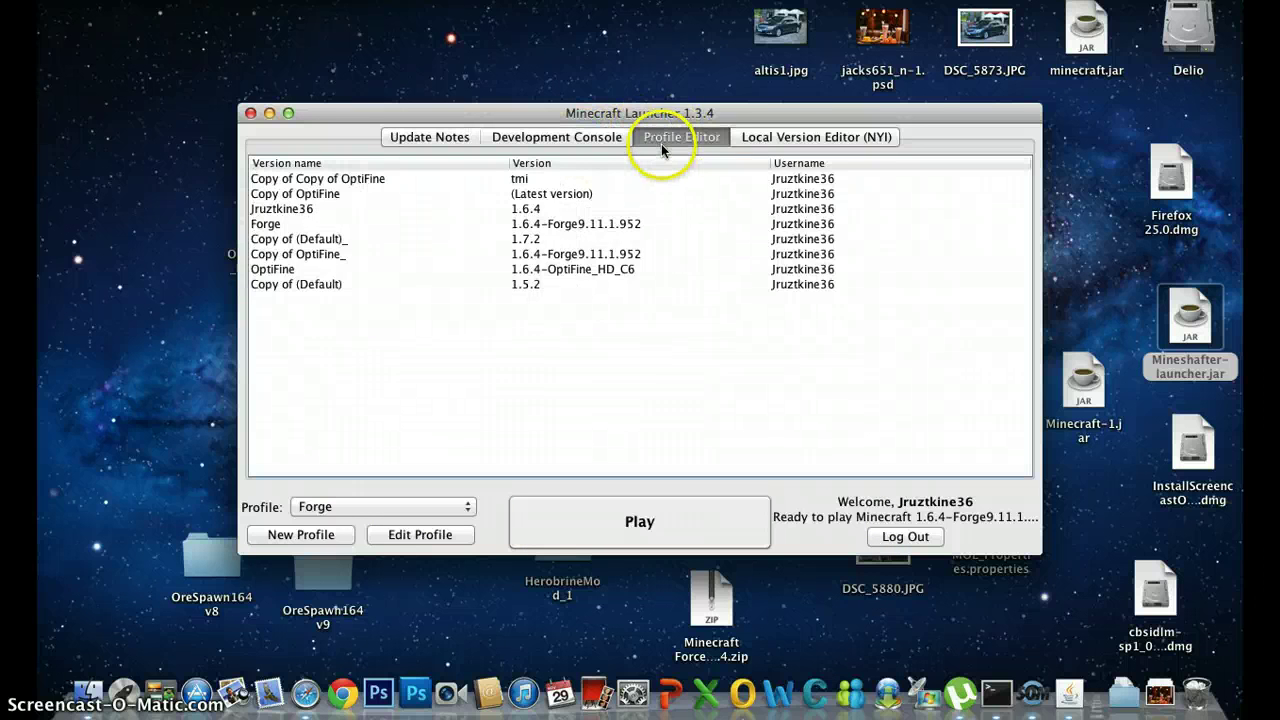
{"action": "left_click", "coordinate": [753, 137]}
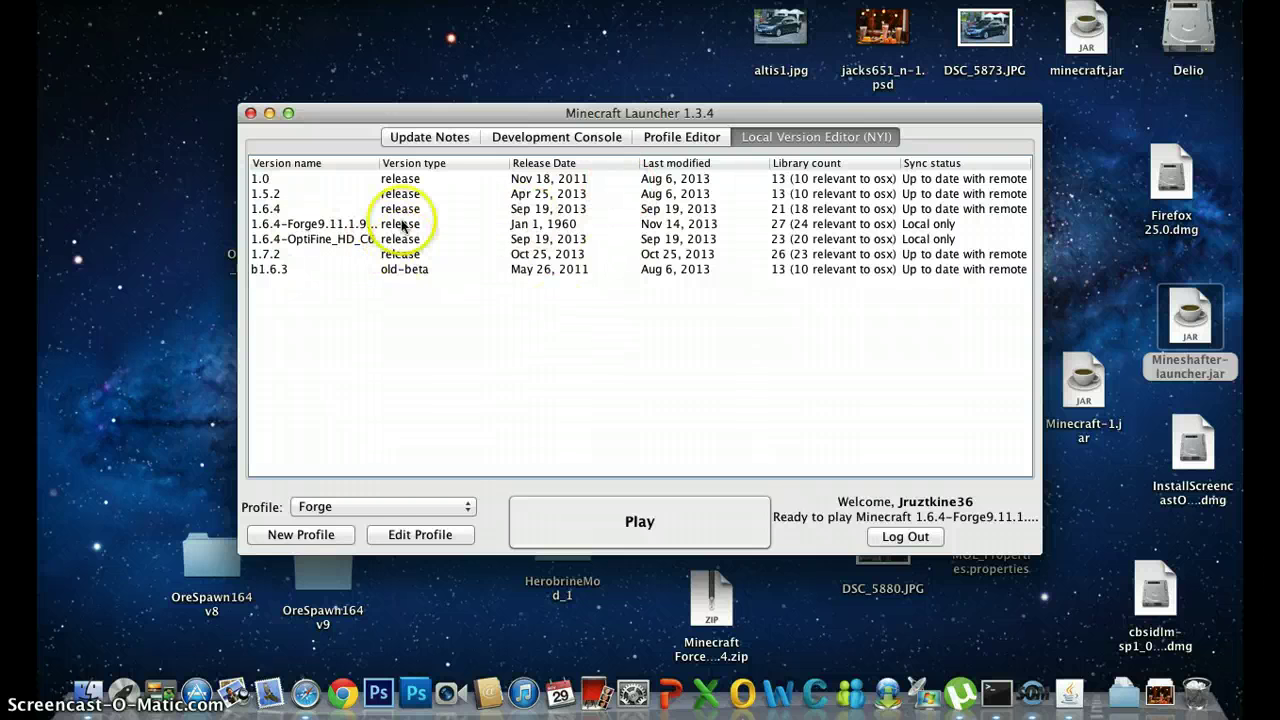
Step: Set the Forge profile to use version release 1.6.4-Forge9.11.1.952 and save the profile
{"action": "left_click", "coordinate": [428, 536]}
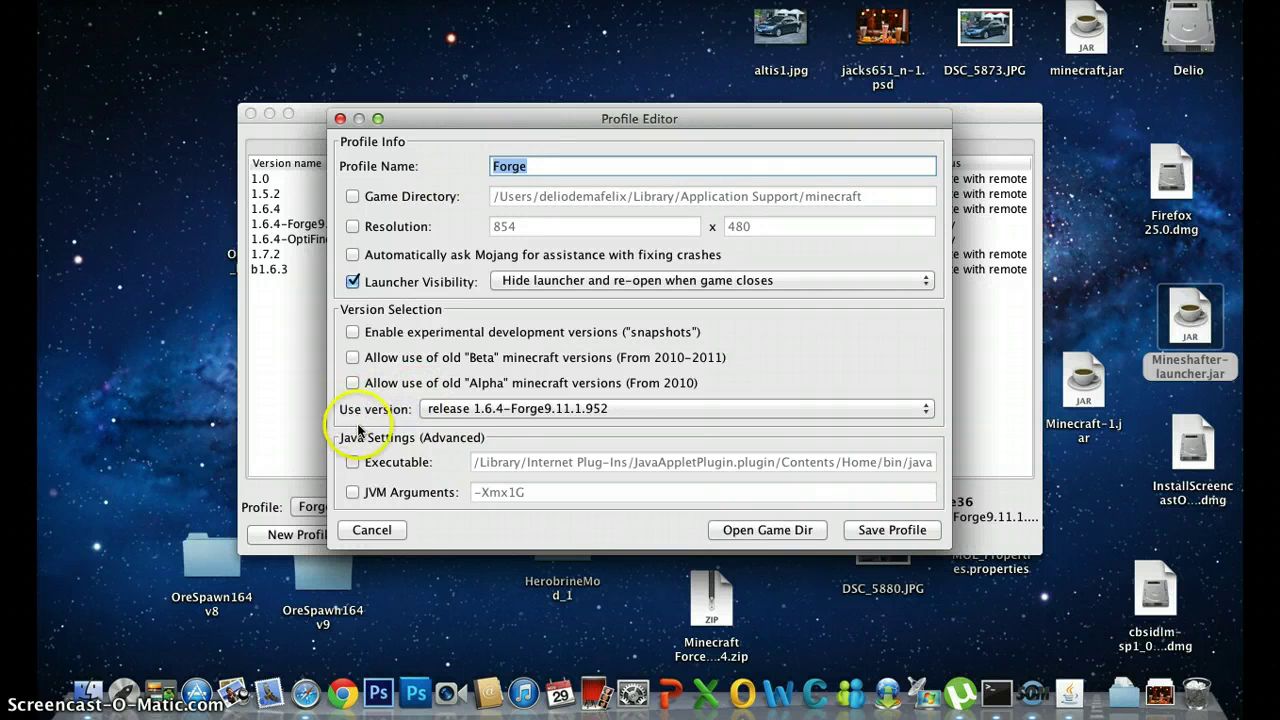
{"action": "left_click", "coordinate": [480, 410]}
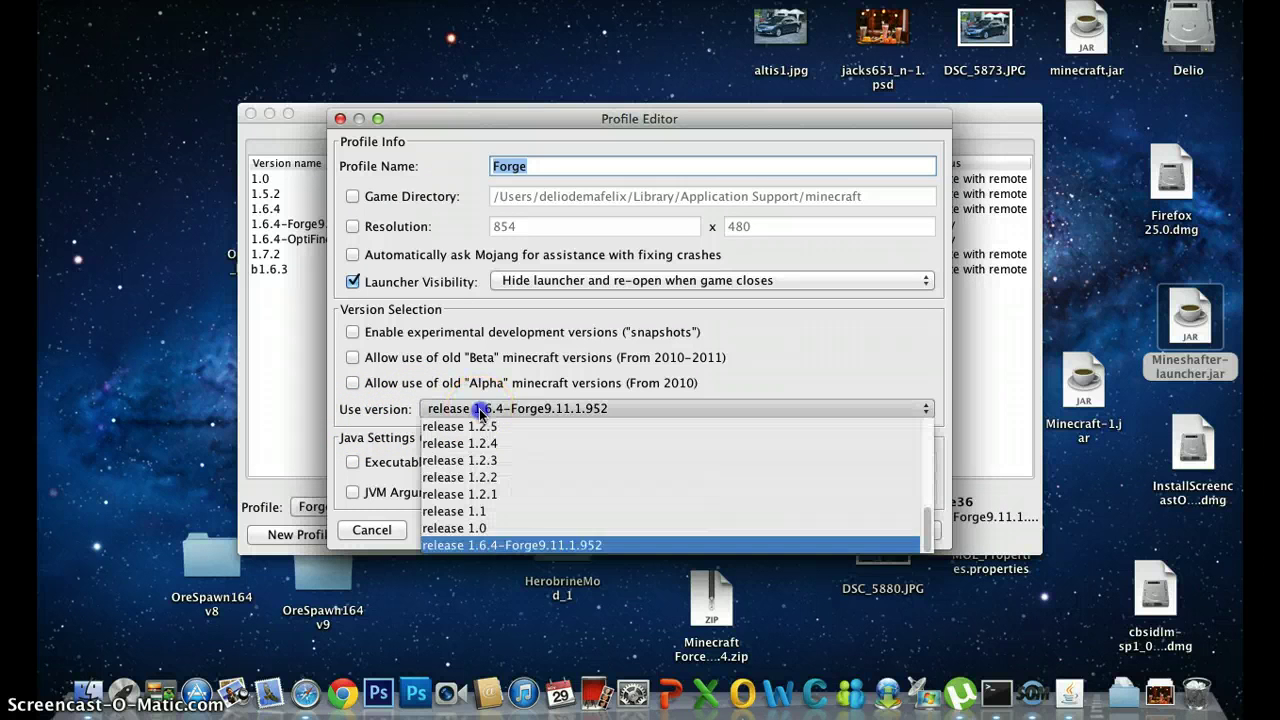
{"action": "left_click", "coordinate": [555, 546]}
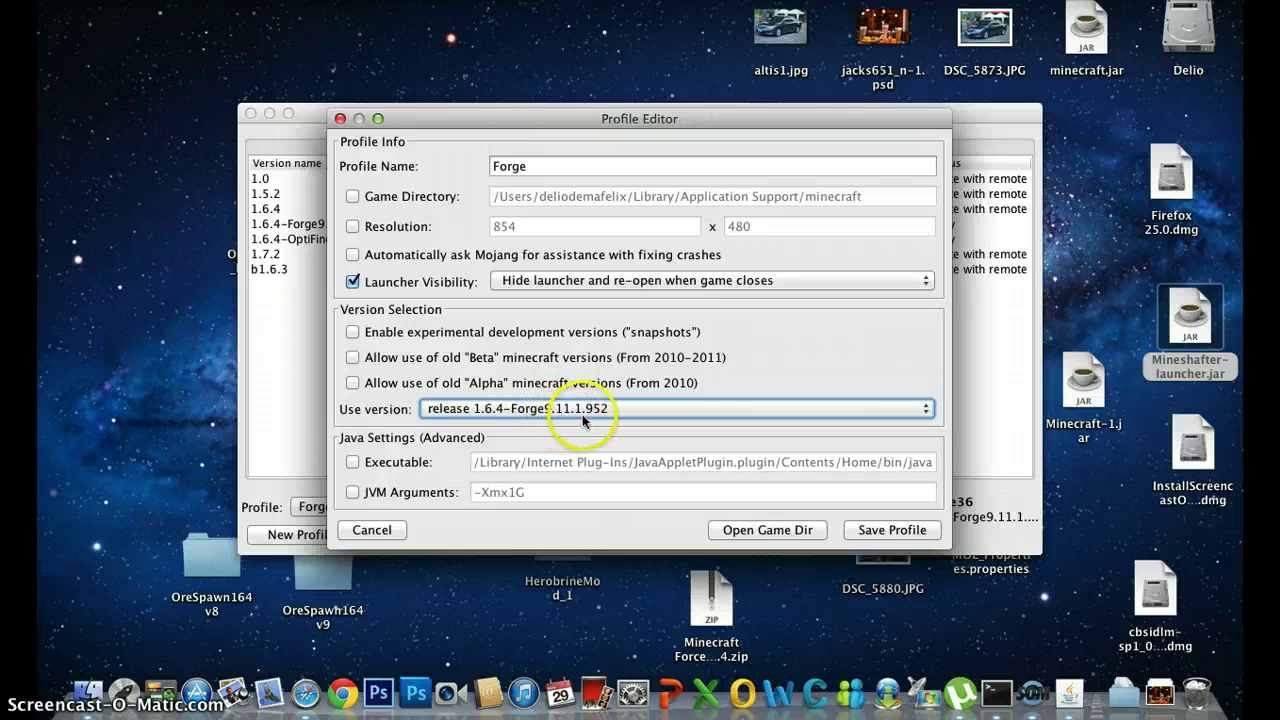
{"action": "left_click", "coordinate": [892, 530]}
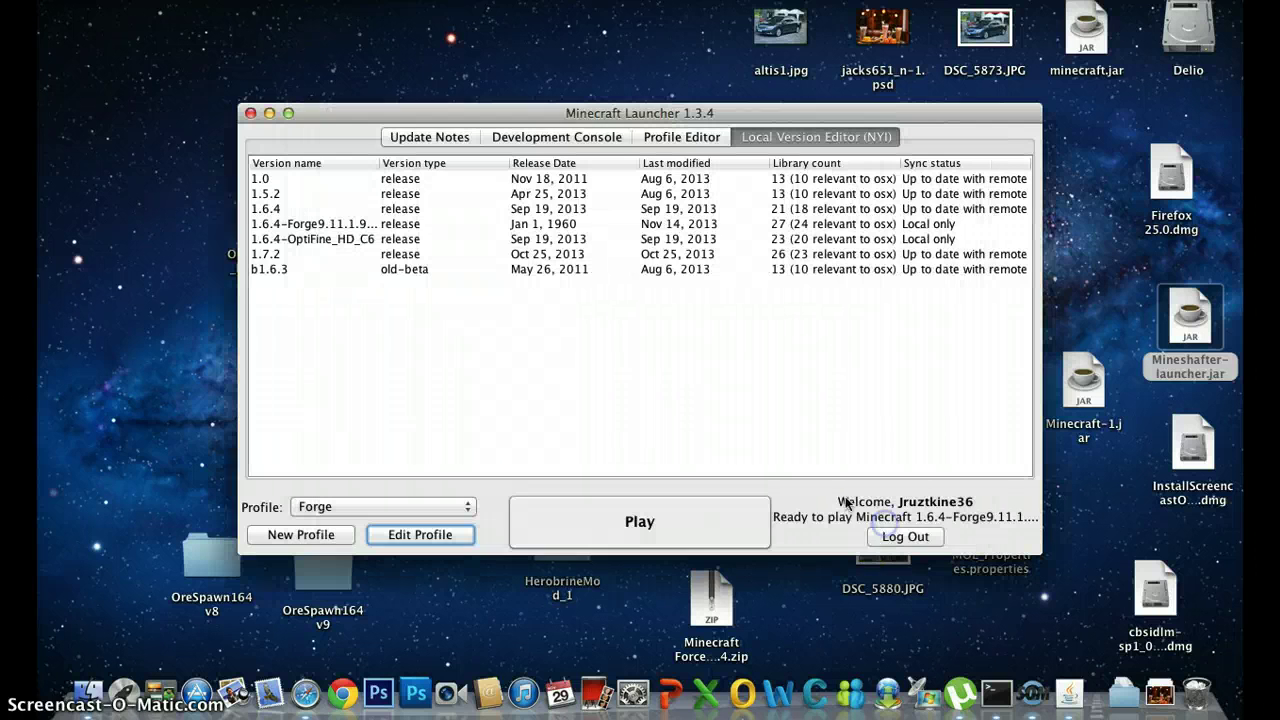
Step: Return to the update notes, start Minecraft with the Forge profile, and shift the game window slightly on the desktop
{"action": "left_click", "coordinate": [433, 137]}
{"action": "left_click", "coordinate": [635, 521]}
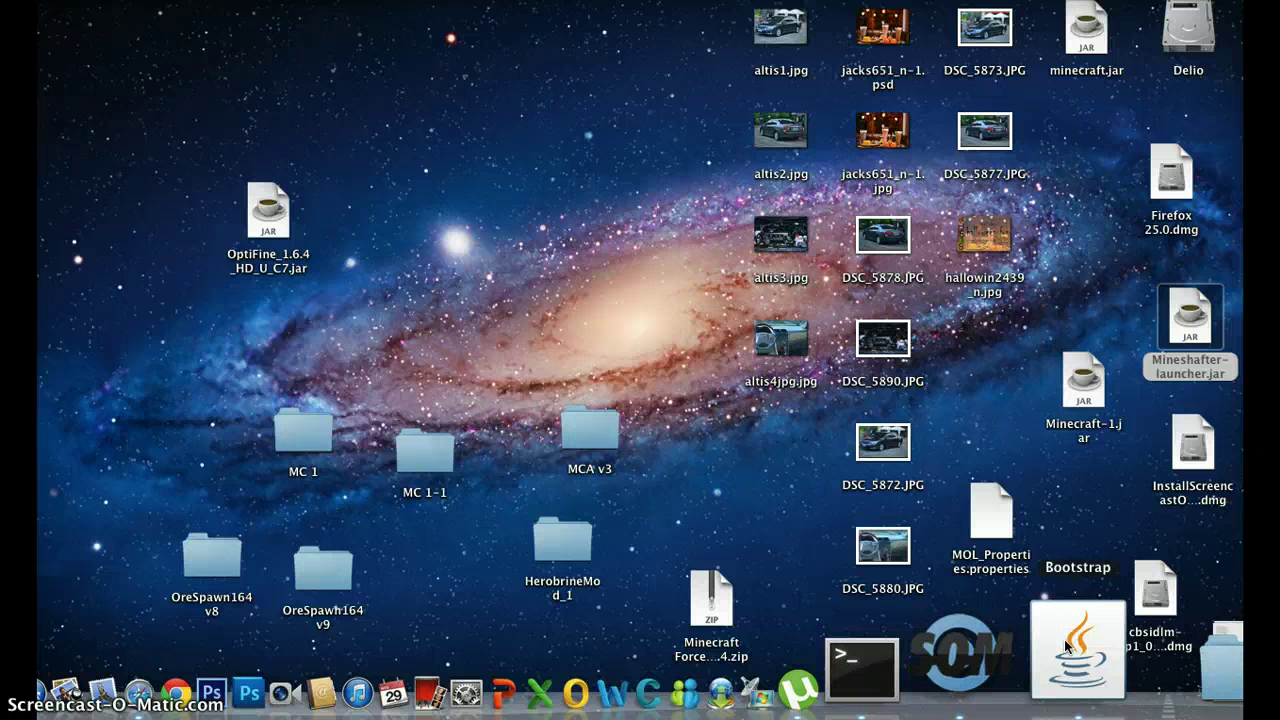
{"action": "left_click", "coordinate": [1062, 642]}
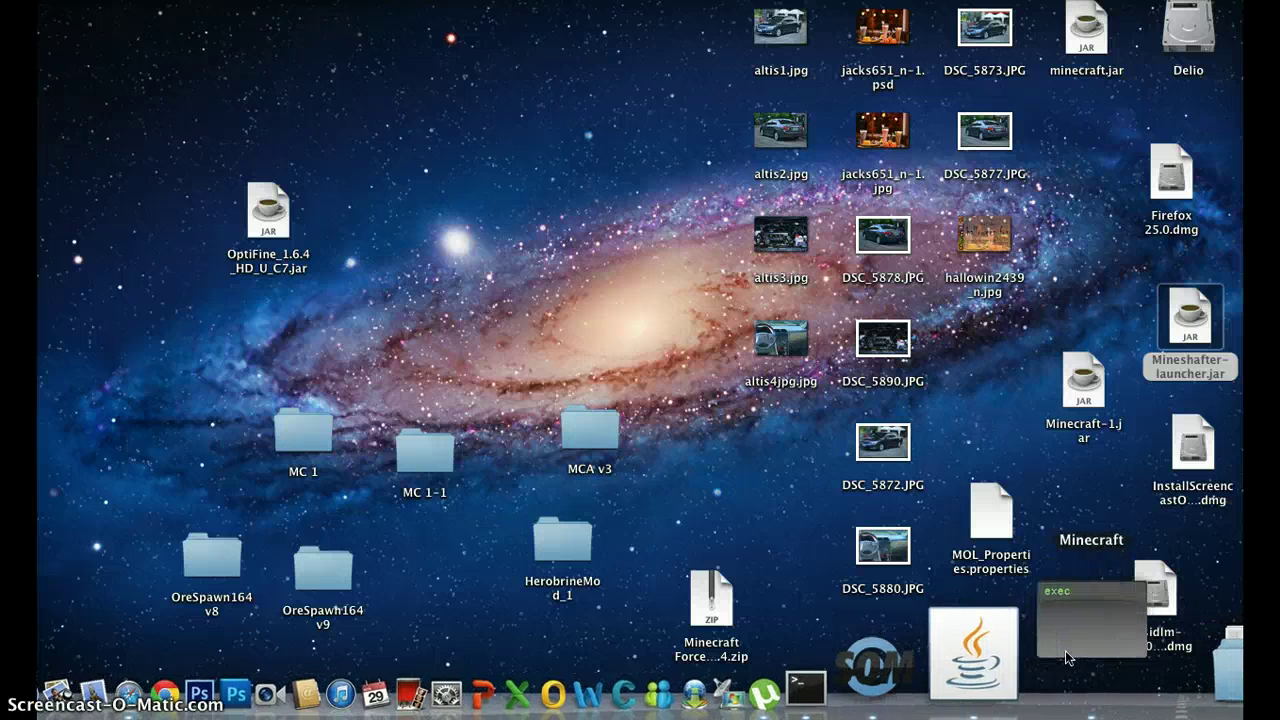
{"action": "left_click", "coordinate": [1050, 630]}
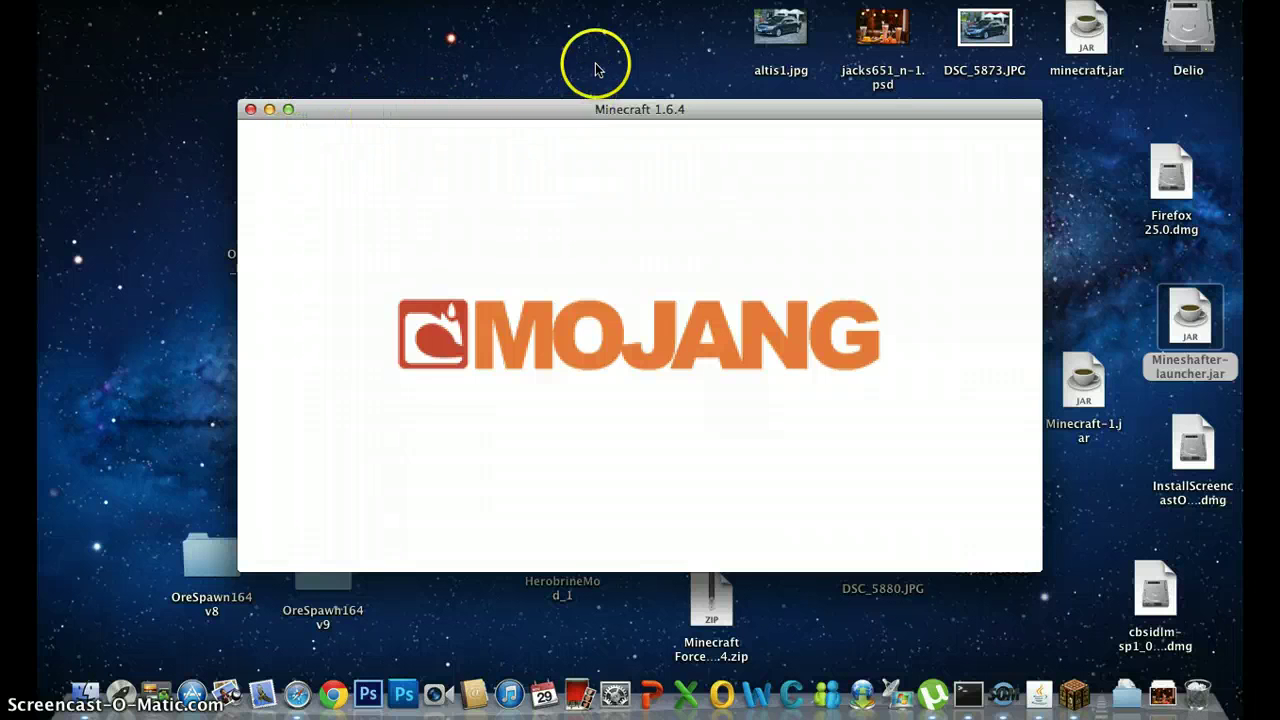
{"action": "mouse_move", "coordinate": [671, 113]}
{"action": "left_mouse_down"}
{"action": "mouse_move", "coordinate": [646, 137]}
{"action": "mouse_move", "coordinate": [683, 114]}
{"action": "mouse_move", "coordinate": [674, 137]}
{"action": "mouse_move", "coordinate": [651, 131]}
{"action": "mouse_move", "coordinate": [662, 135]}
{"action": "mouse_move", "coordinate": [674, 98]}
{"action": "left_mouse_up"}
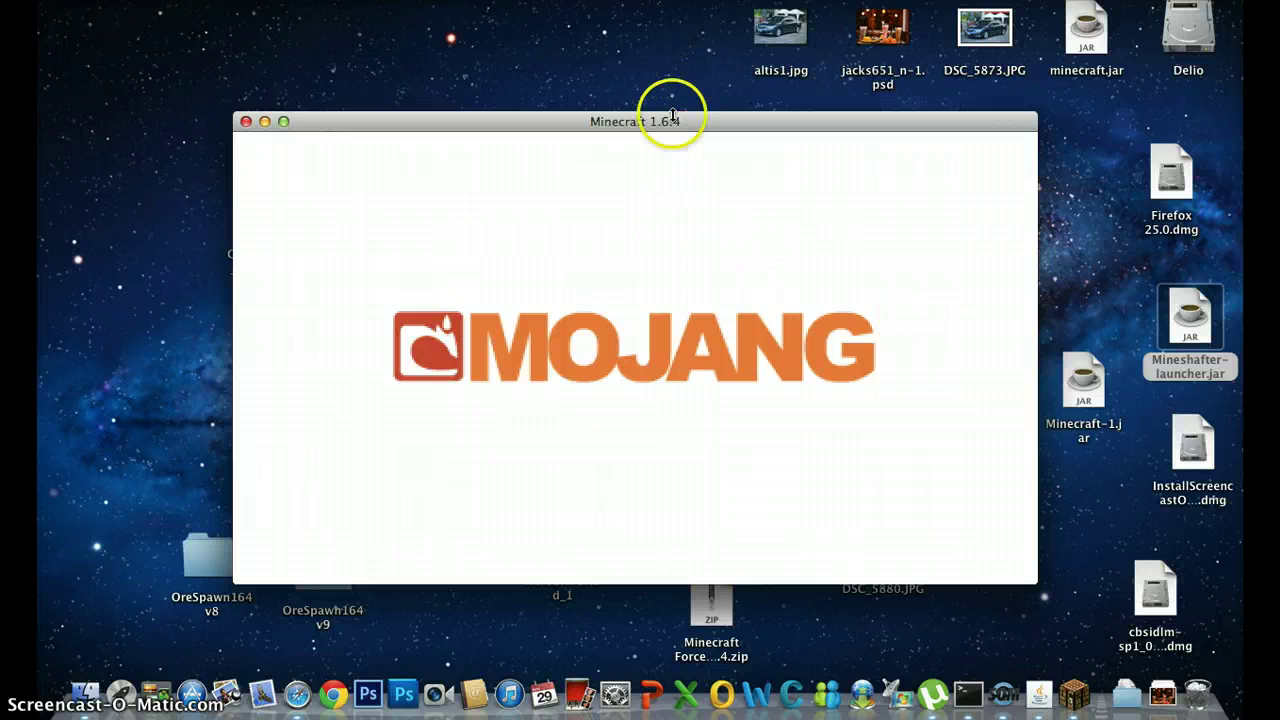
Step: Reposition the Minecraft 1.6.4 window near the upper middle of the desktop while the game loads
{"action": "left_click", "coordinate": [758, 459]}
{"action": "left_click_drag", "start_coordinate": [758, 459], "coordinate": [700, 225]}
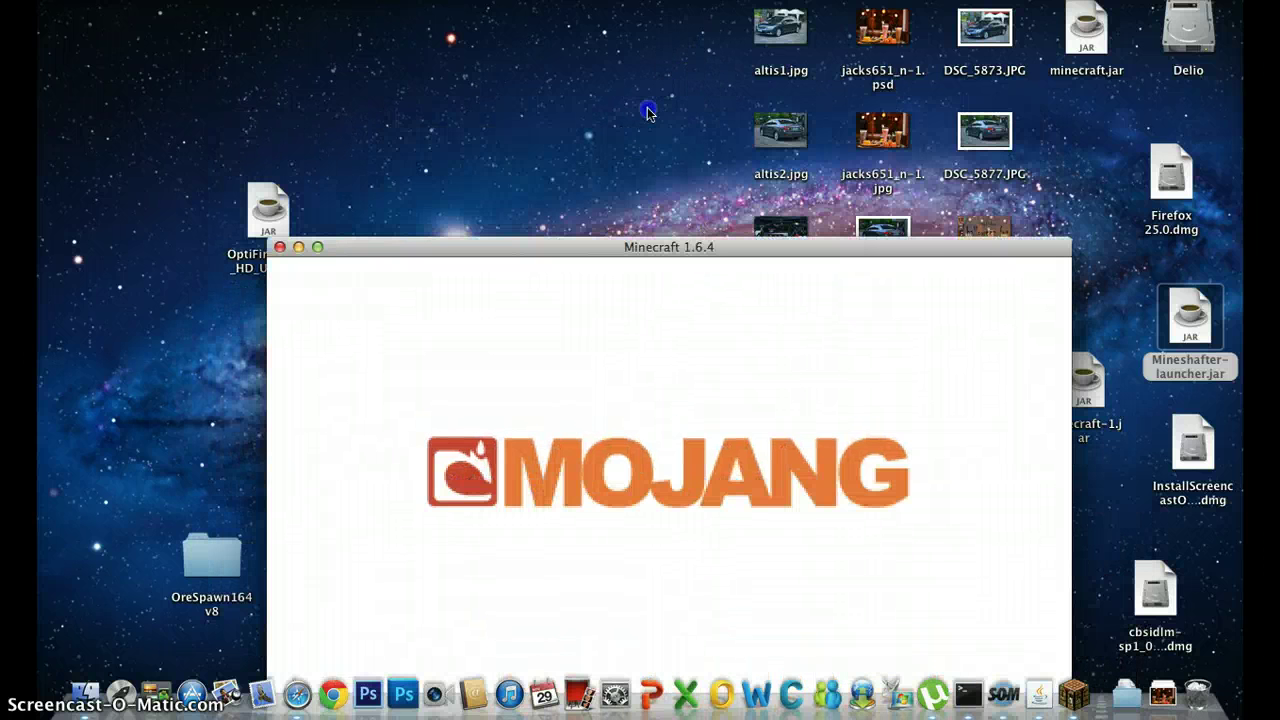
{"action": "left_click_drag", "start_coordinate": [650, 121], "coordinate": [663, 132]}
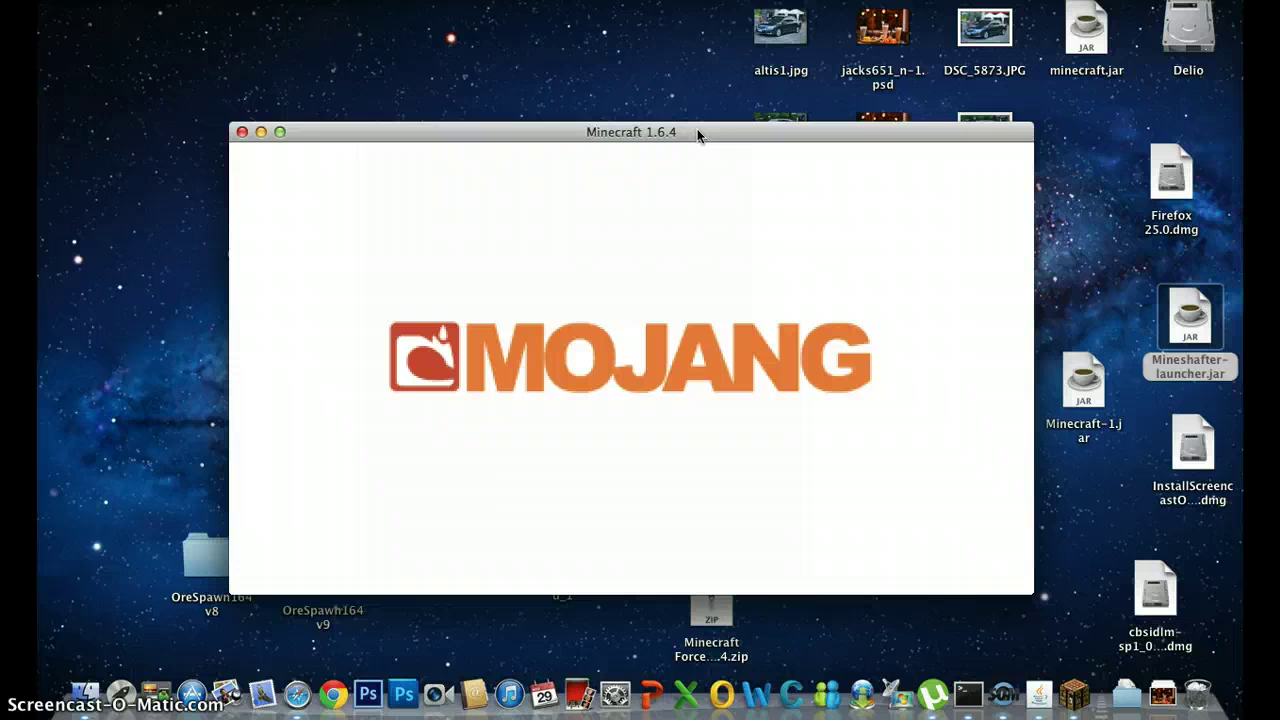
{"action": "left_click", "coordinate": [774, 312]}
{"action": "left_click", "coordinate": [520, 365]}
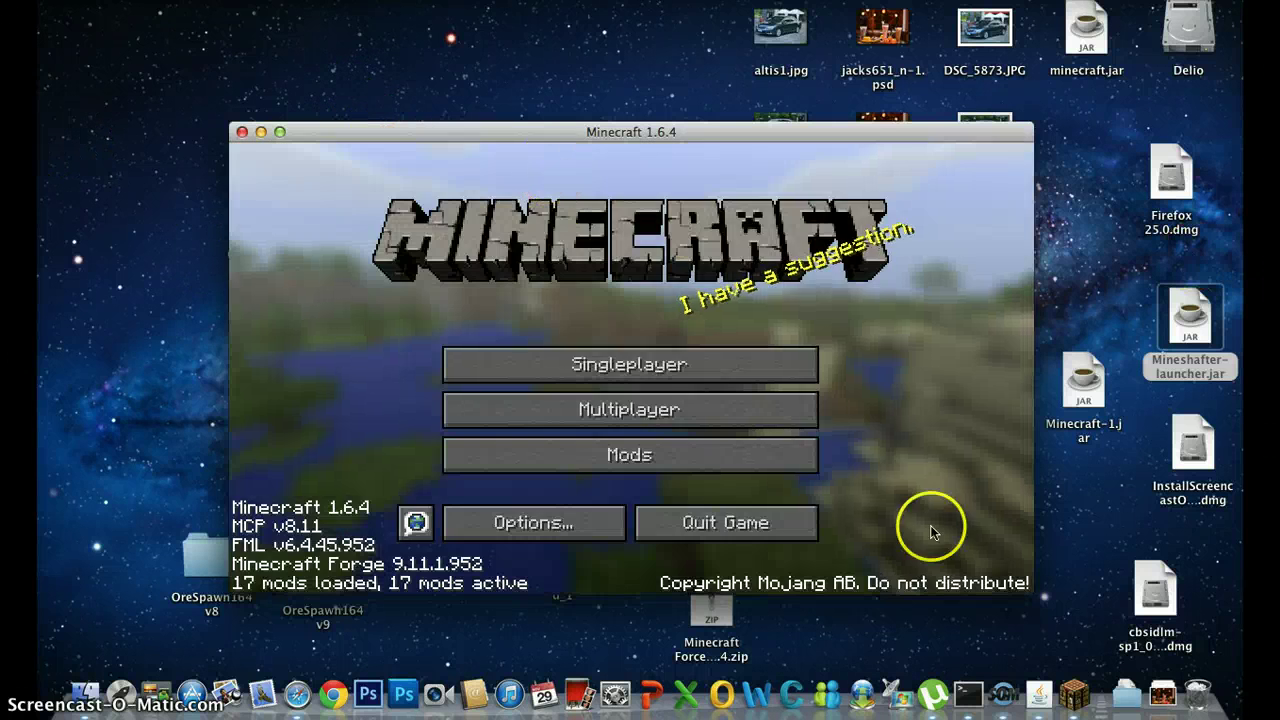
Step: Examine the loaded mods in the Mod List, checking the Smart Moving and Smart Render entries, and return to the title screen
{"action": "left_click", "coordinate": [648, 457]}
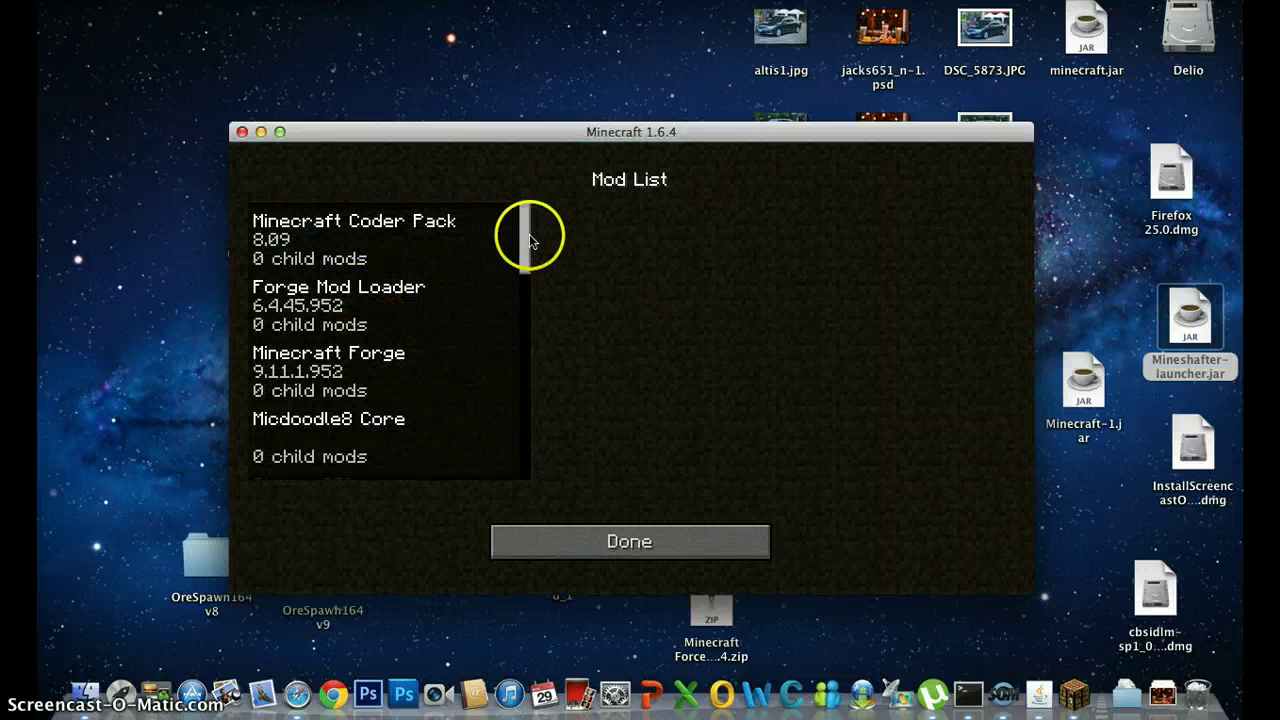
{"action": "left_click", "coordinate": [683, 540]}
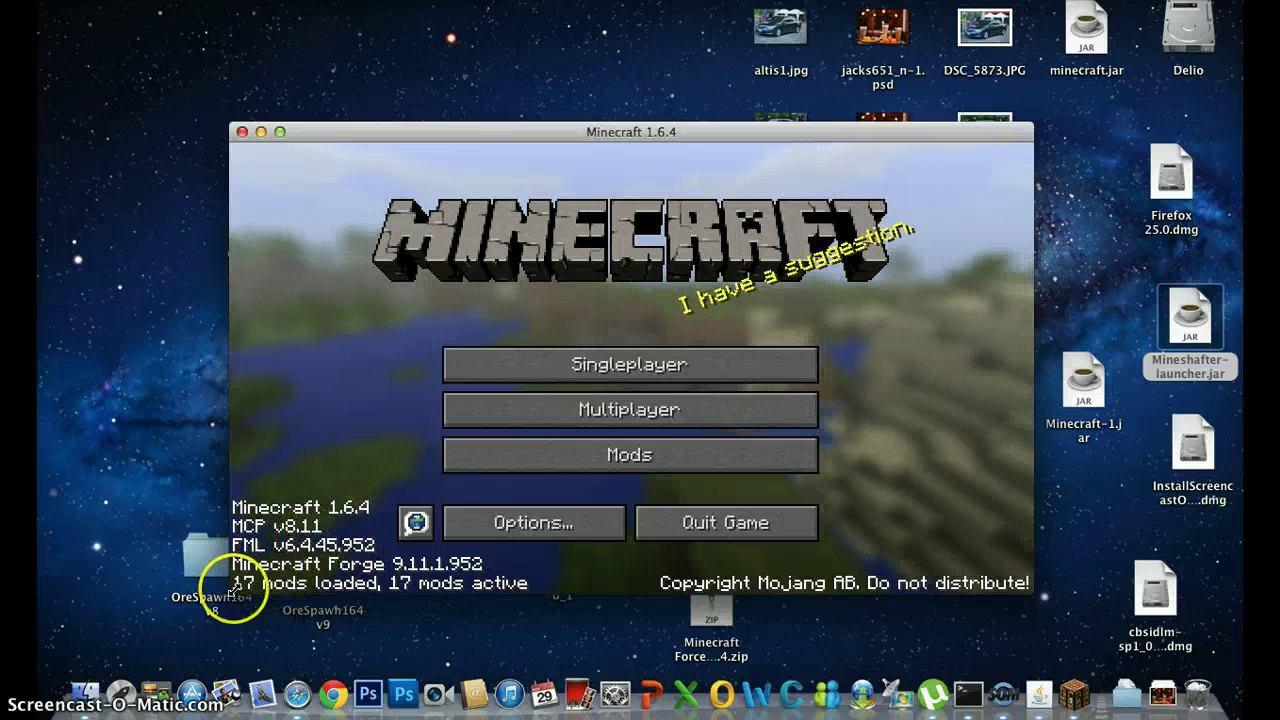
{"action": "left_click", "coordinate": [634, 462]}
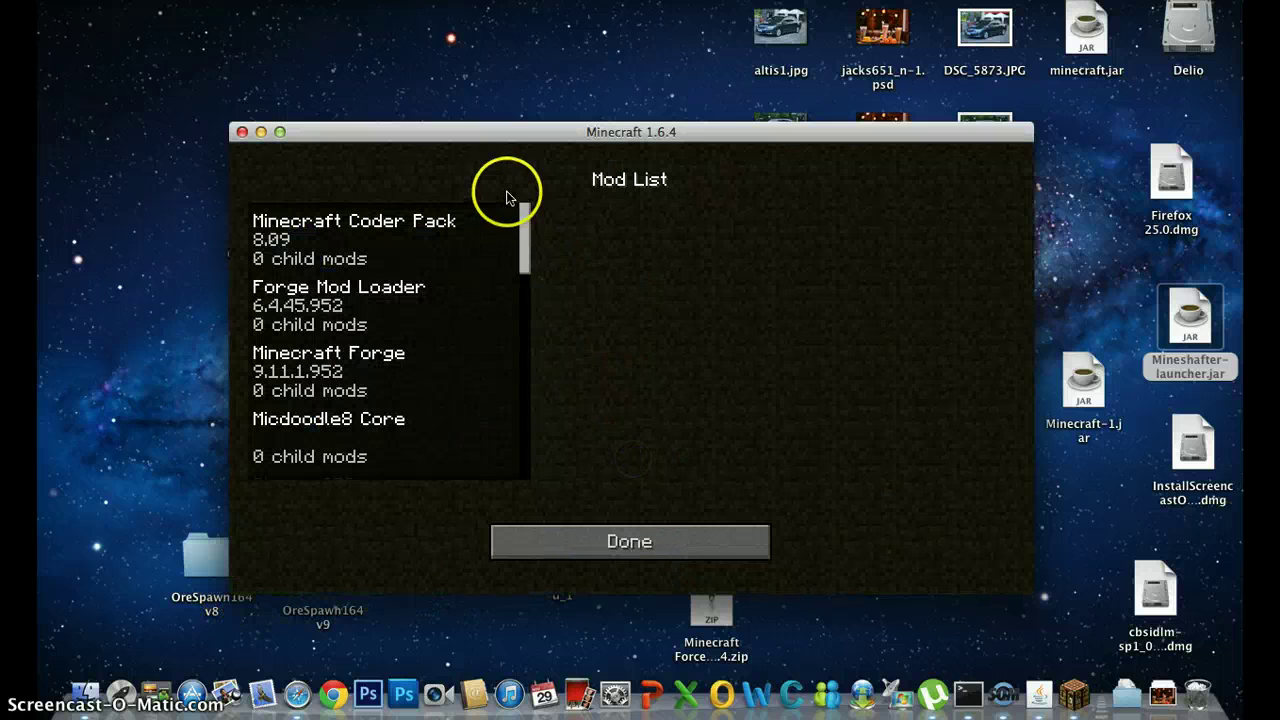
{"action": "left_click", "coordinate": [521, 264]}
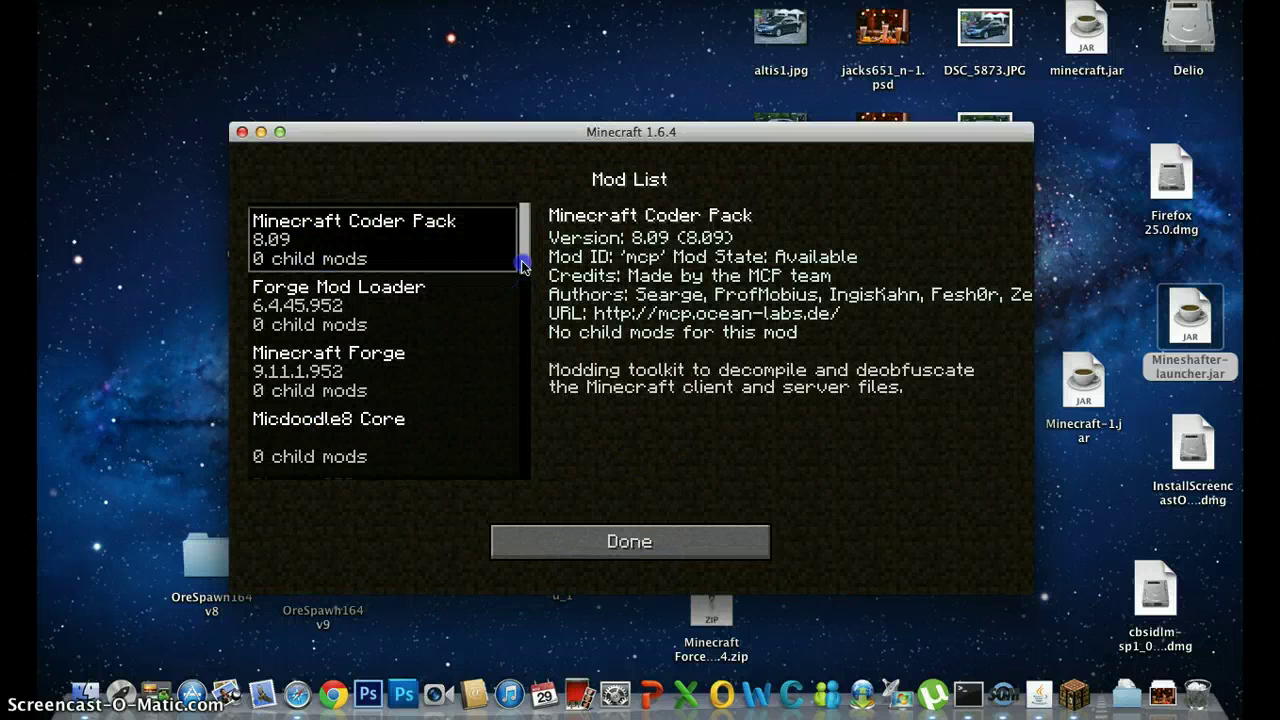
{"action": "left_click_drag", "start_coordinate": [521, 264], "coordinate": [528, 477]}
{"action": "left_click", "coordinate": [306, 368]}
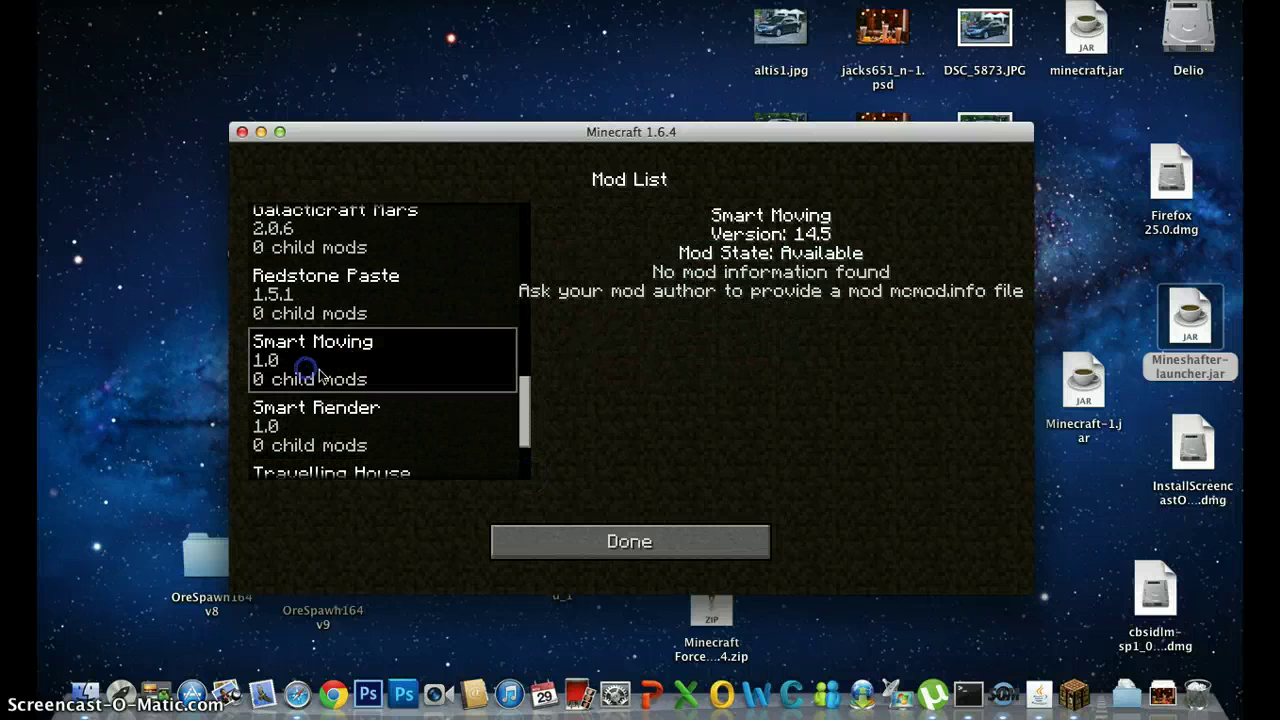
{"action": "left_click_drag", "start_coordinate": [514, 409], "coordinate": [526, 356]}
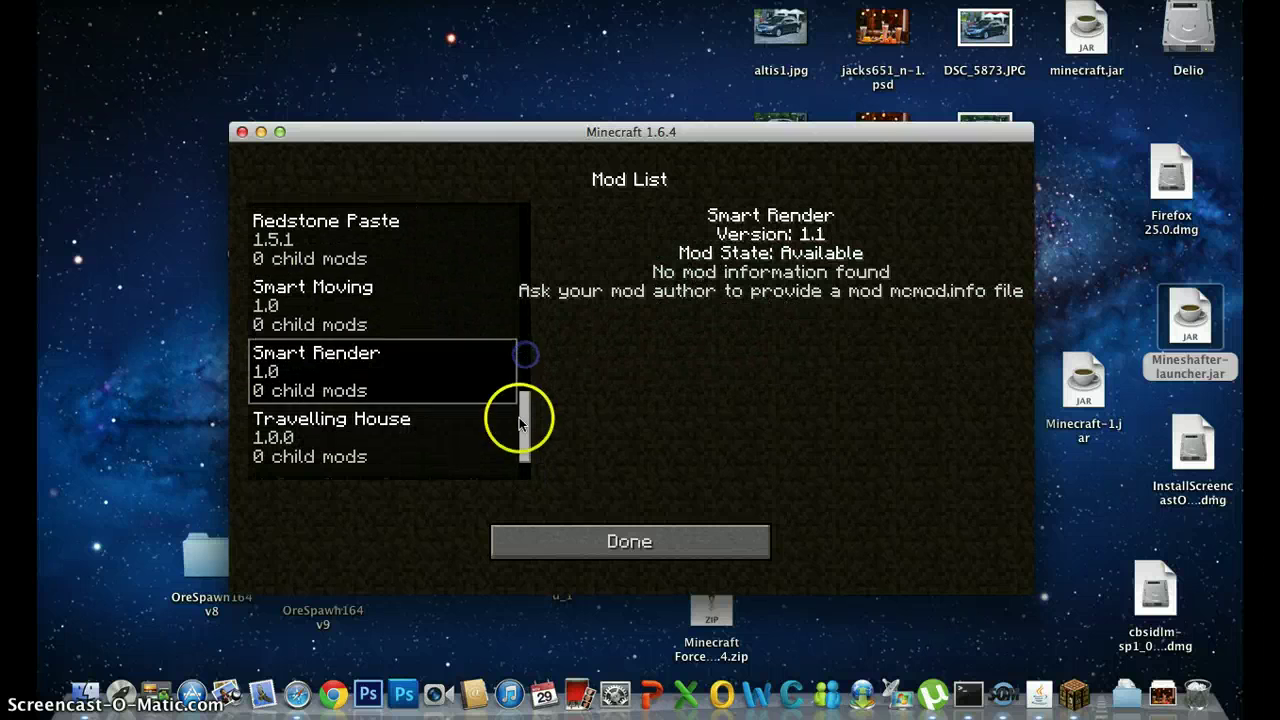
{"action": "scroll", "coordinate": [505, 253], "scroll_direction": "down", "scroll_amount": 2}
{"action": "scroll", "coordinate": [505, 263], "scroll_direction": "up", "scroll_amount": 5}
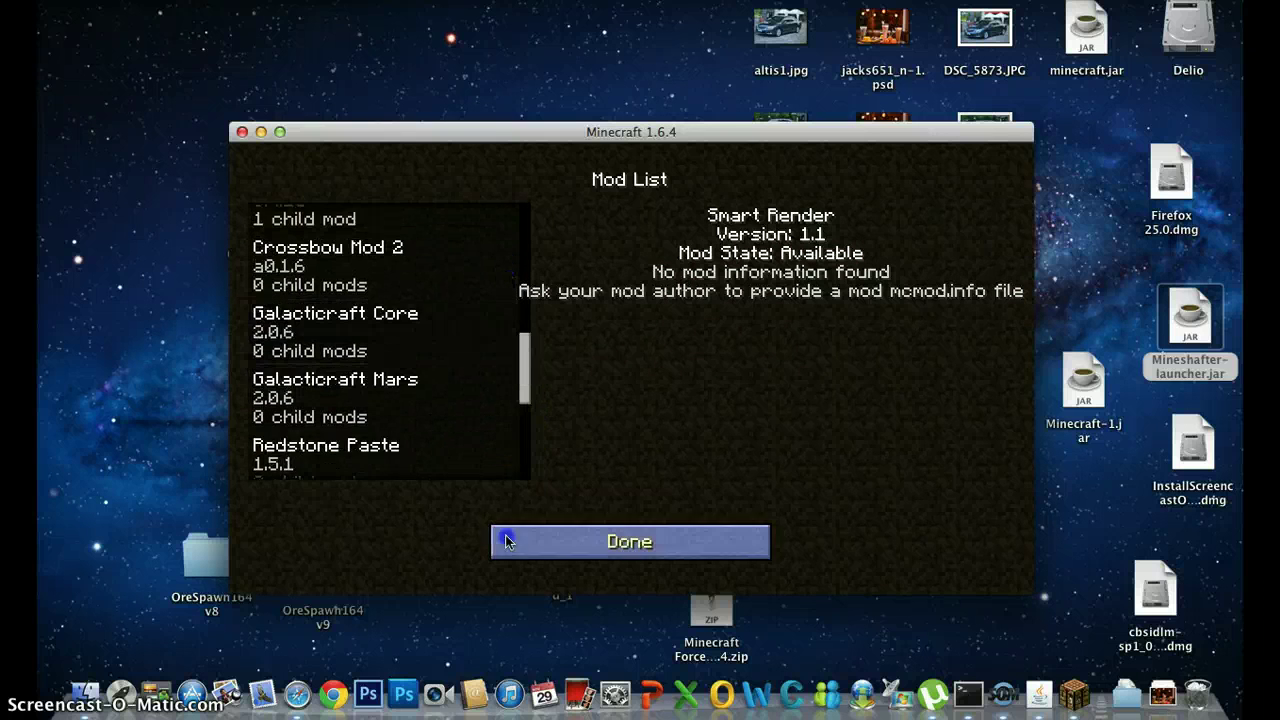
{"action": "left_click", "coordinate": [534, 544]}
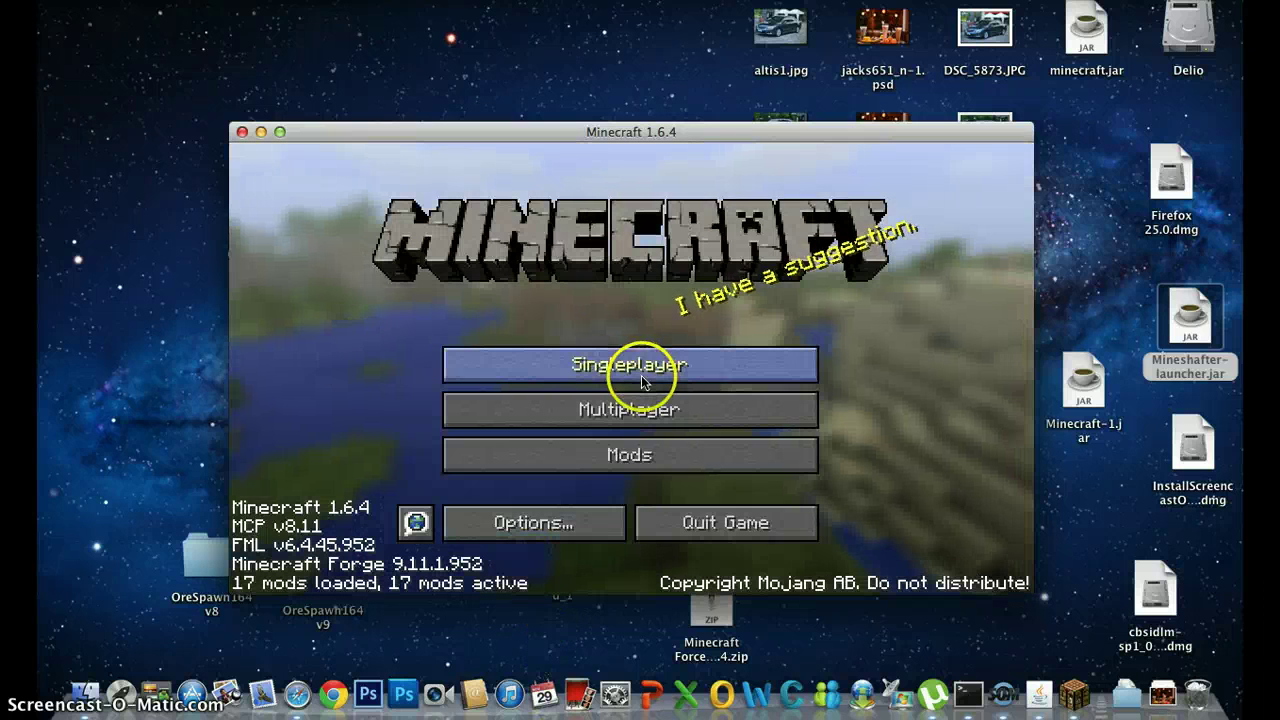
Step: Load a saved singleplayer world and shift the game window slightly upward while it builds the terrain
{"action": "left_click", "coordinate": [812, 368]}
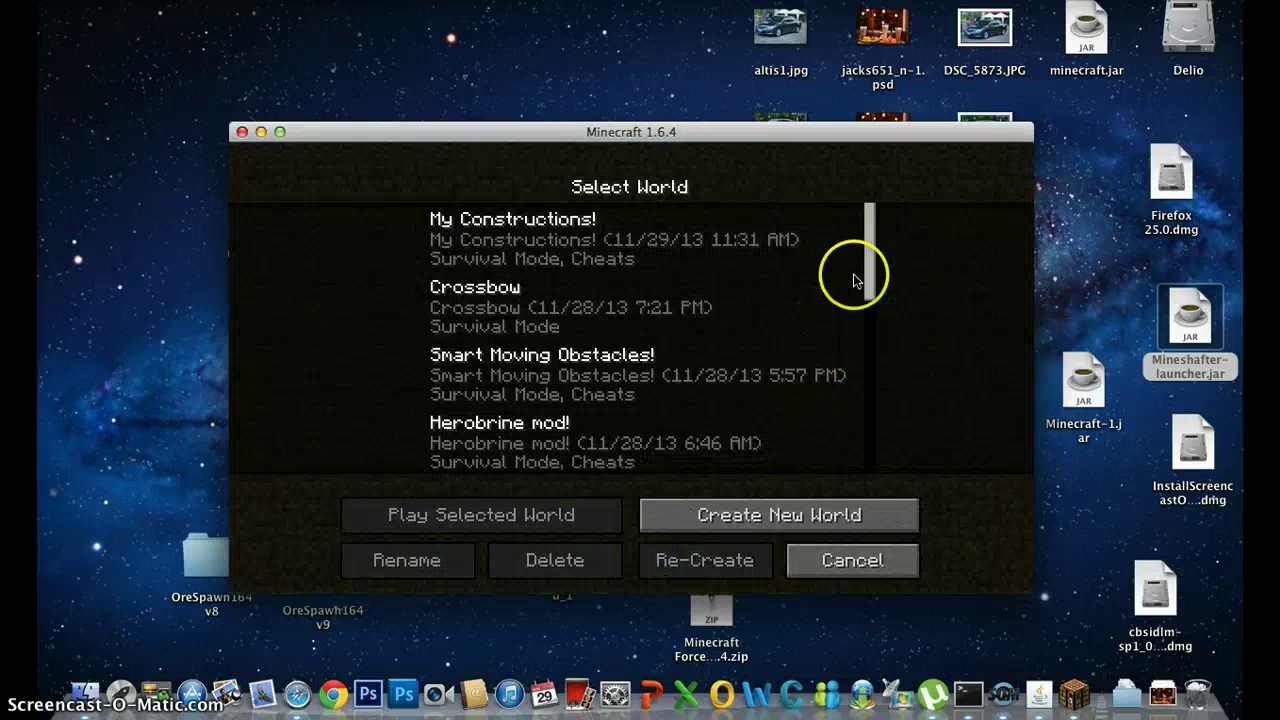
{"action": "scroll", "coordinate": [586, 357], "scroll_direction": "down", "scroll_amount": 2}
{"action": "left_click", "coordinate": [600, 312]}
{"action": "left_click", "coordinate": [513, 515]}
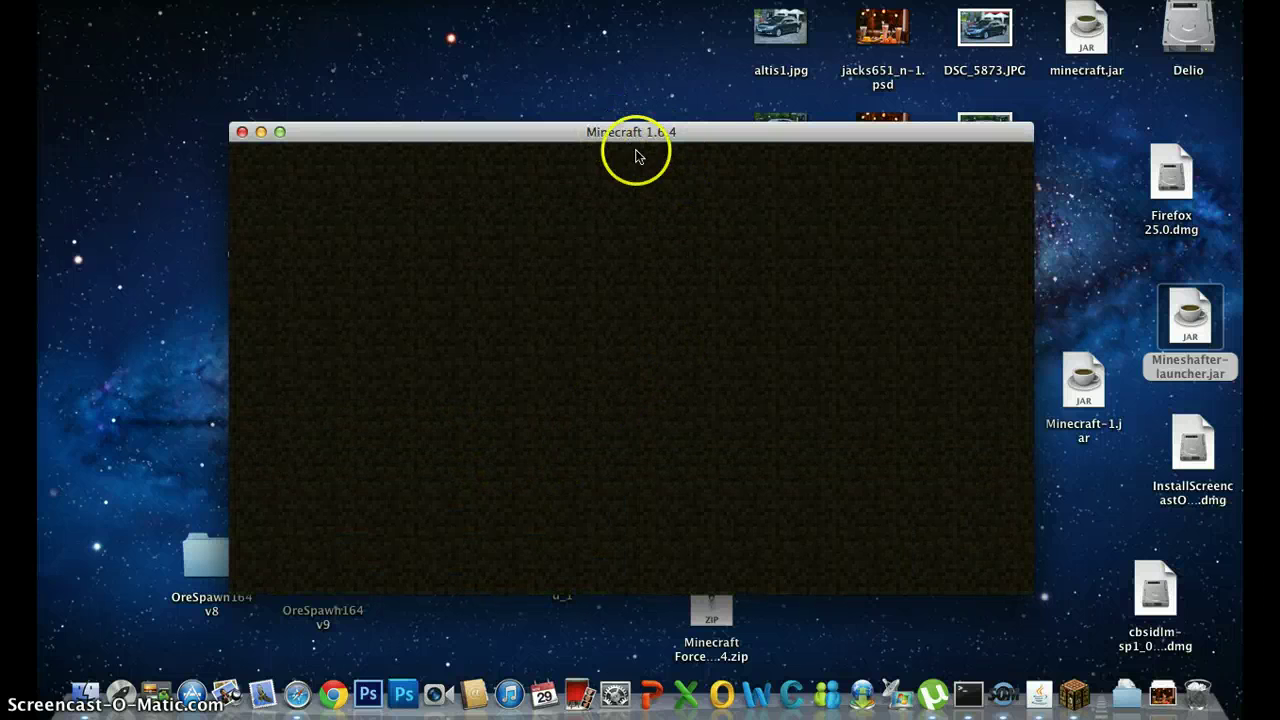
{"action": "left_click_drag", "start_coordinate": [640, 133], "coordinate": [618, 107]}
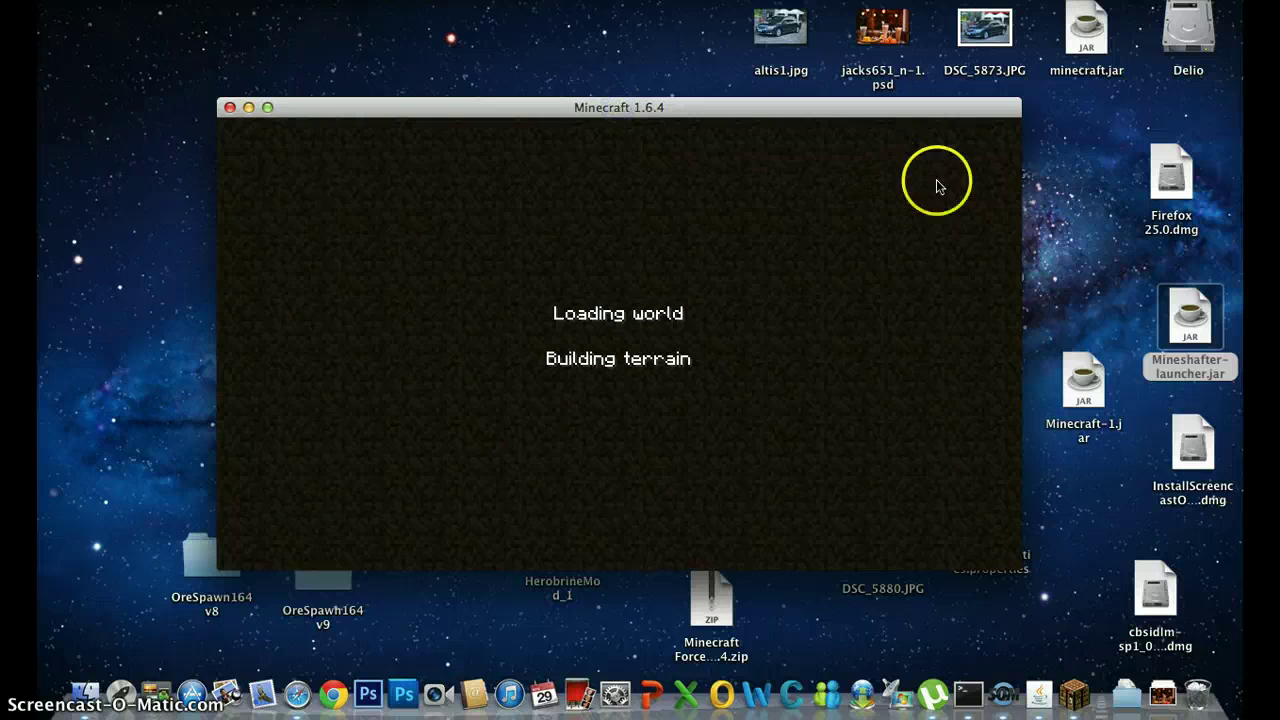
{"action": "left_click", "coordinate": [1024, 207]}
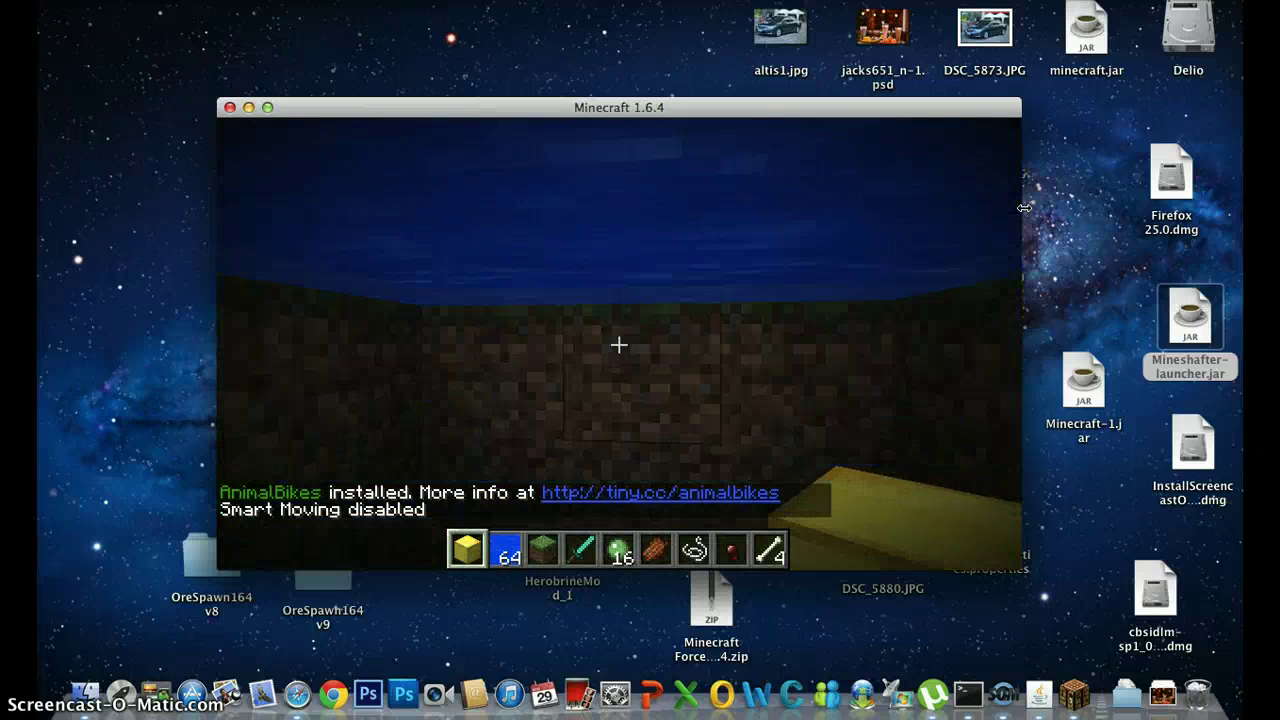
Step: Get the character out of the water pool onto the grass and switch to the third-person view
{"action": "key", "text": "space"}
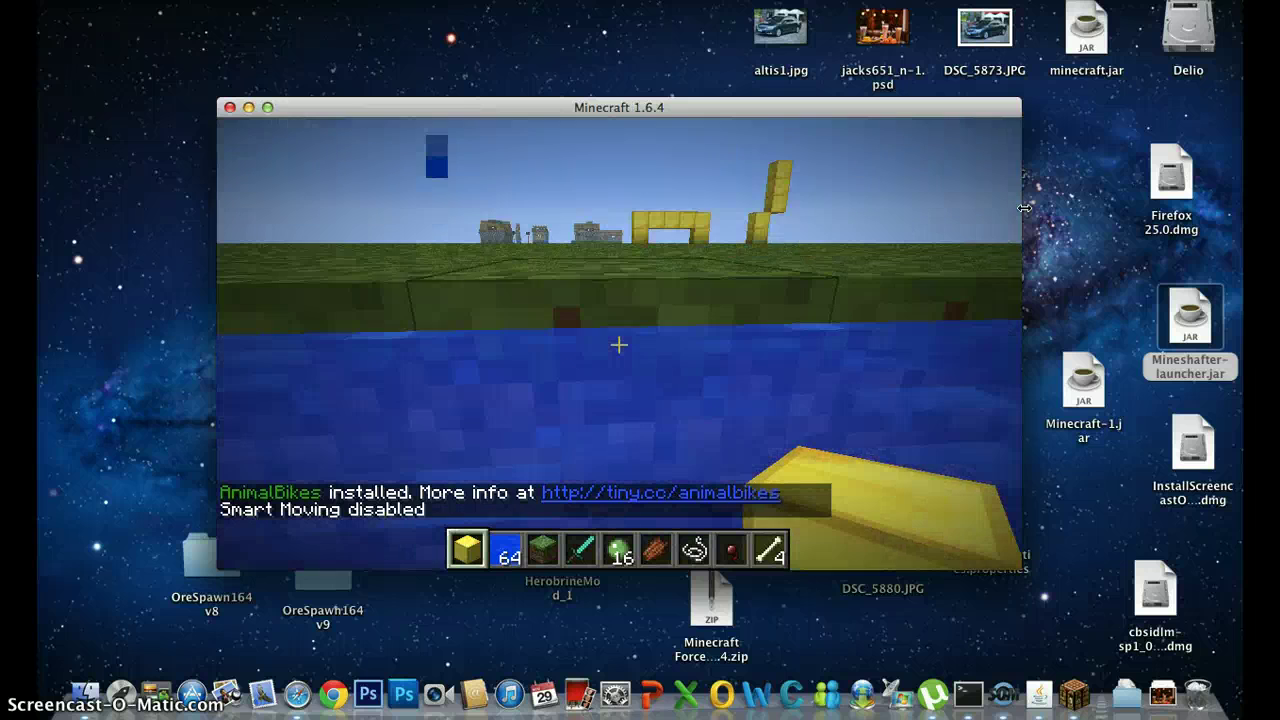
{"action": "key", "text": "w"}
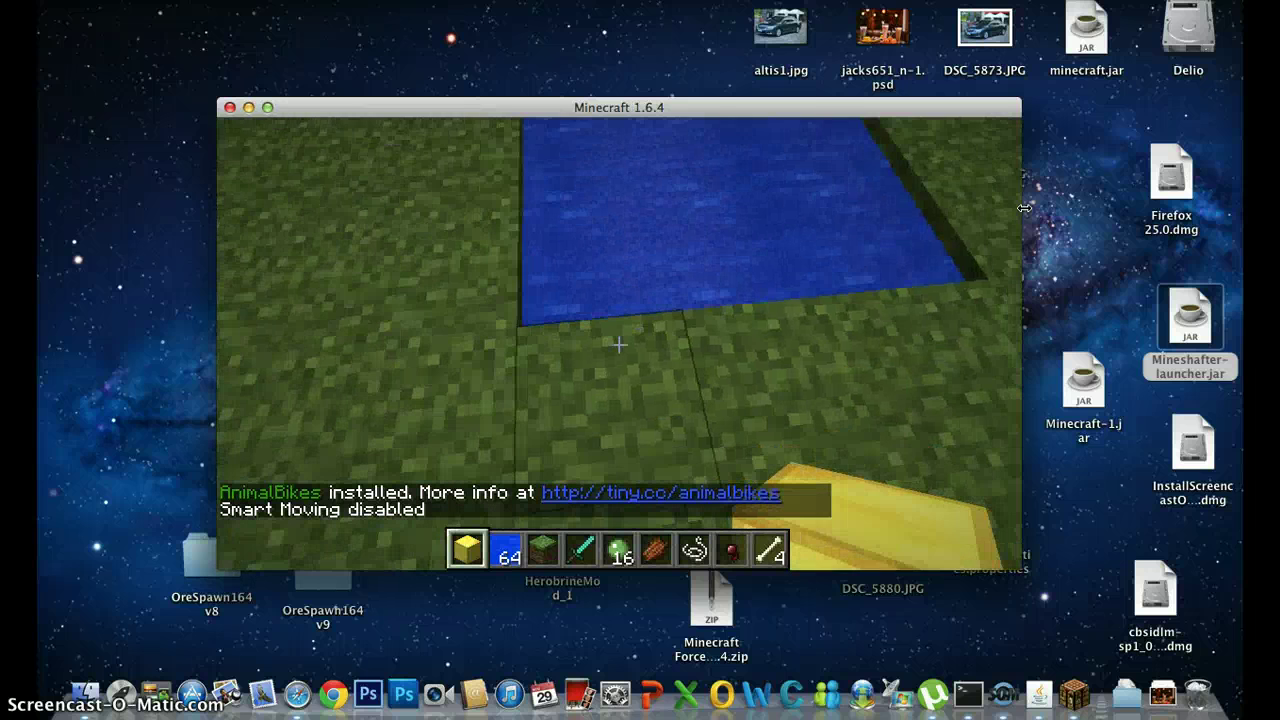
{"action": "key", "text": "F5"}
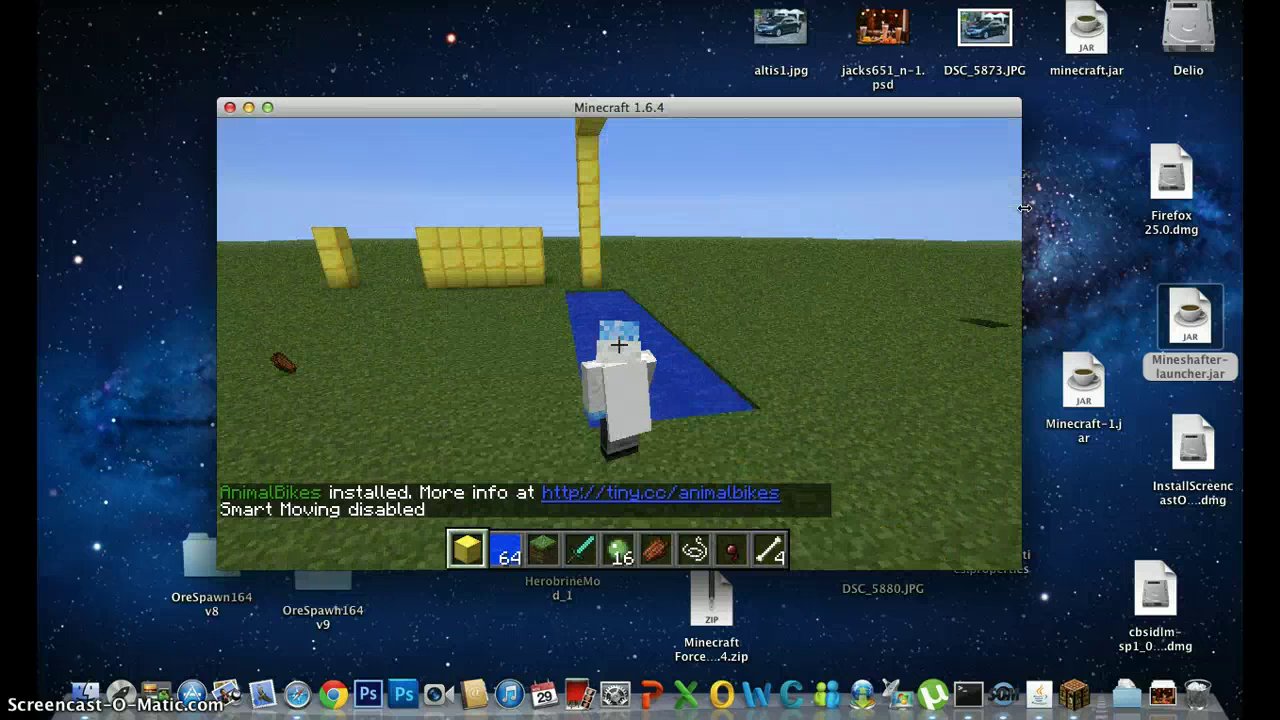
Step: Swim and dive through the long water pool, then leave the water beside the gold-block walls
{"action": "key", "text": "w"}
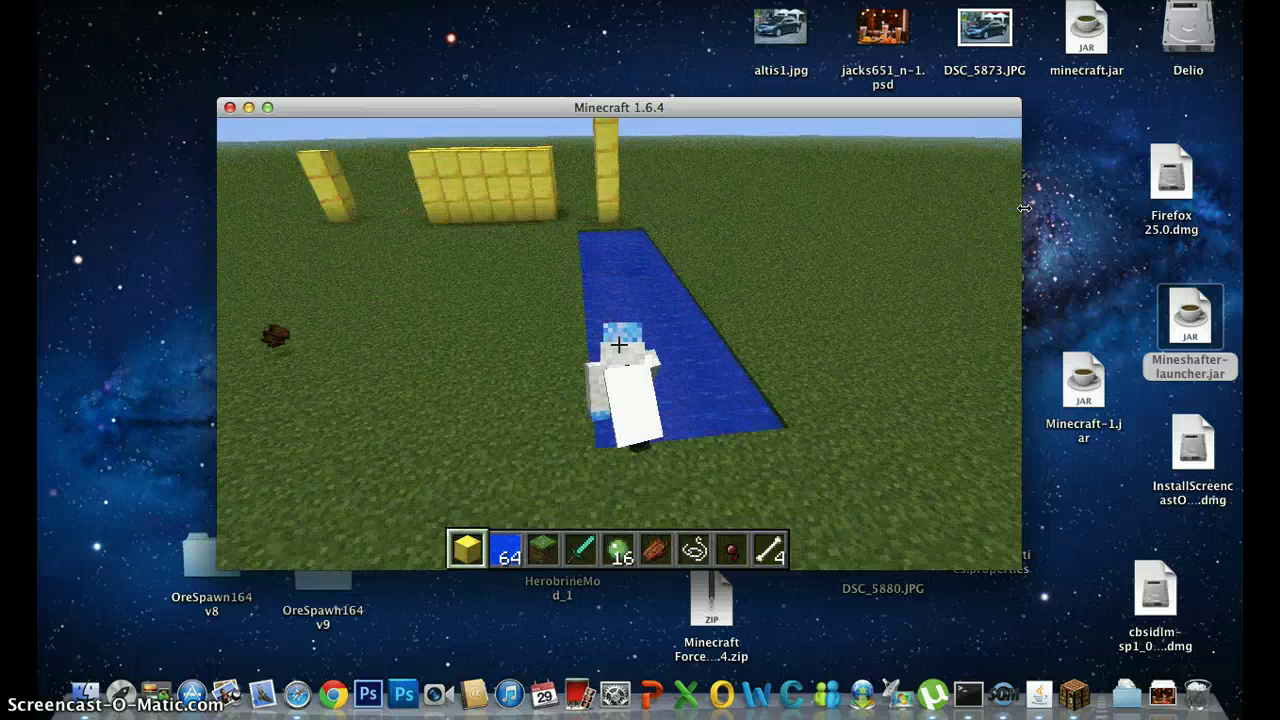
{"action": "key", "text": "w"}
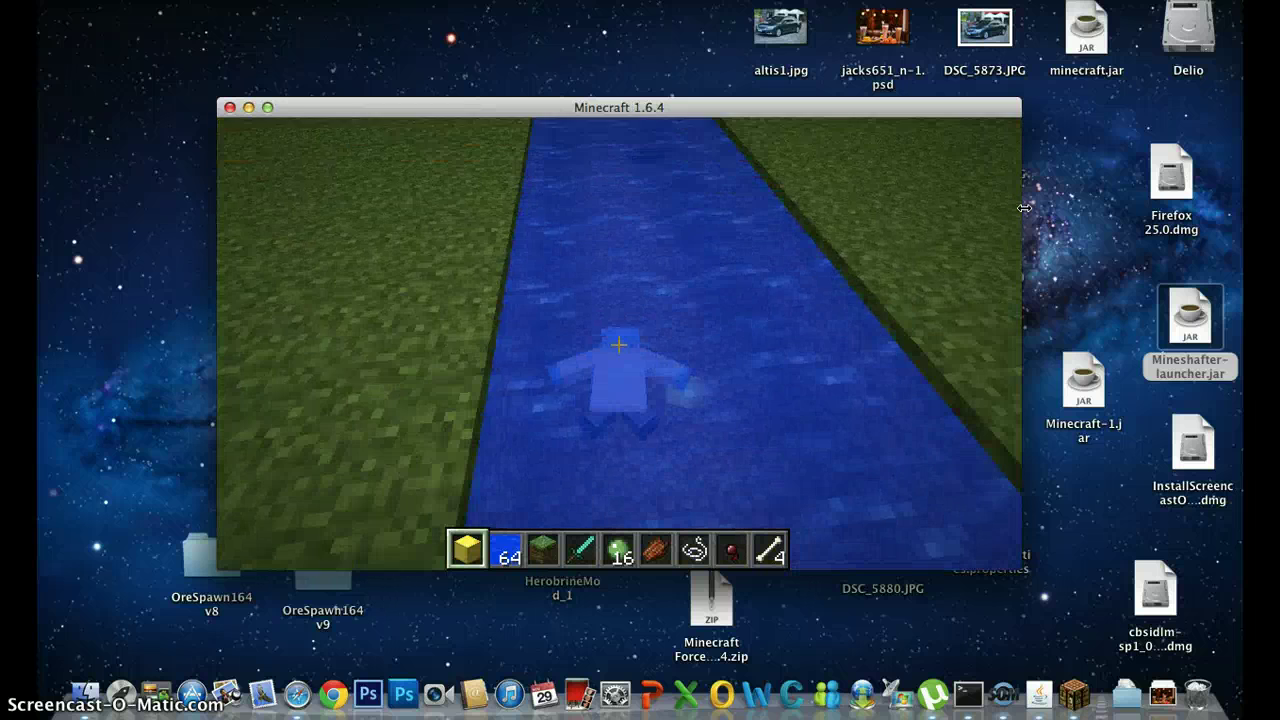
{"action": "key", "text": "w"}
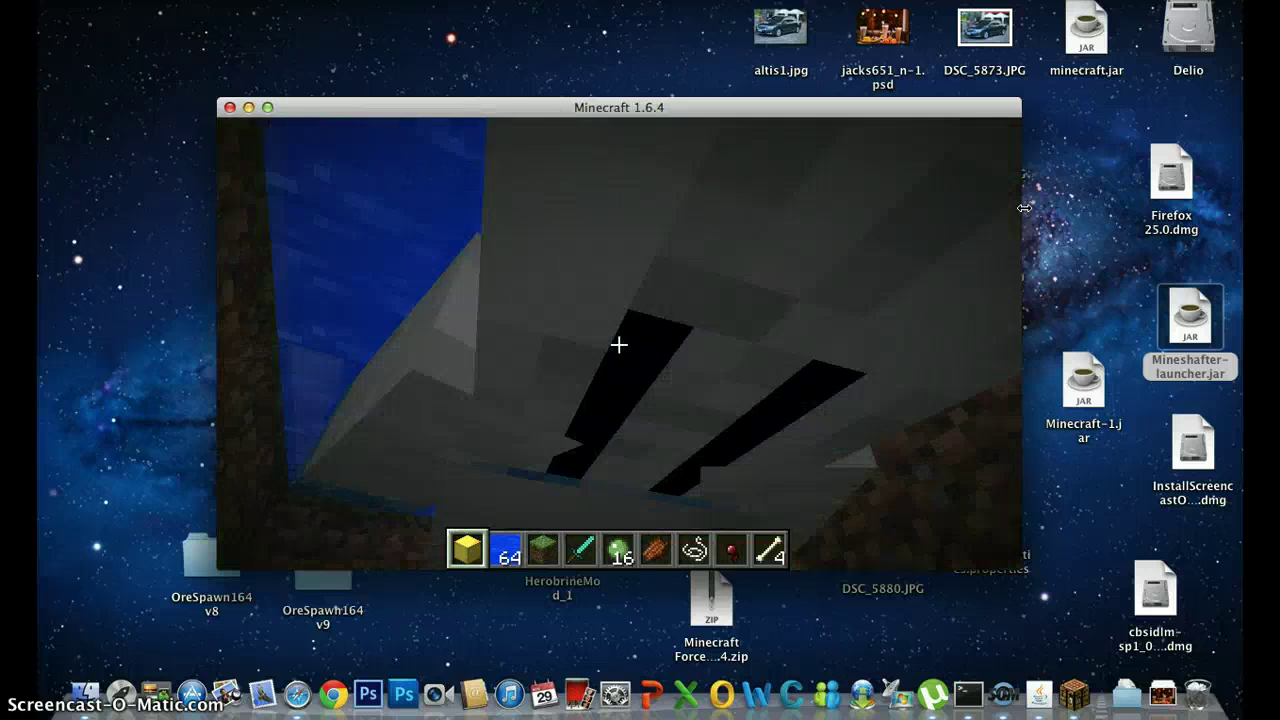
{"action": "key", "text": "space"}
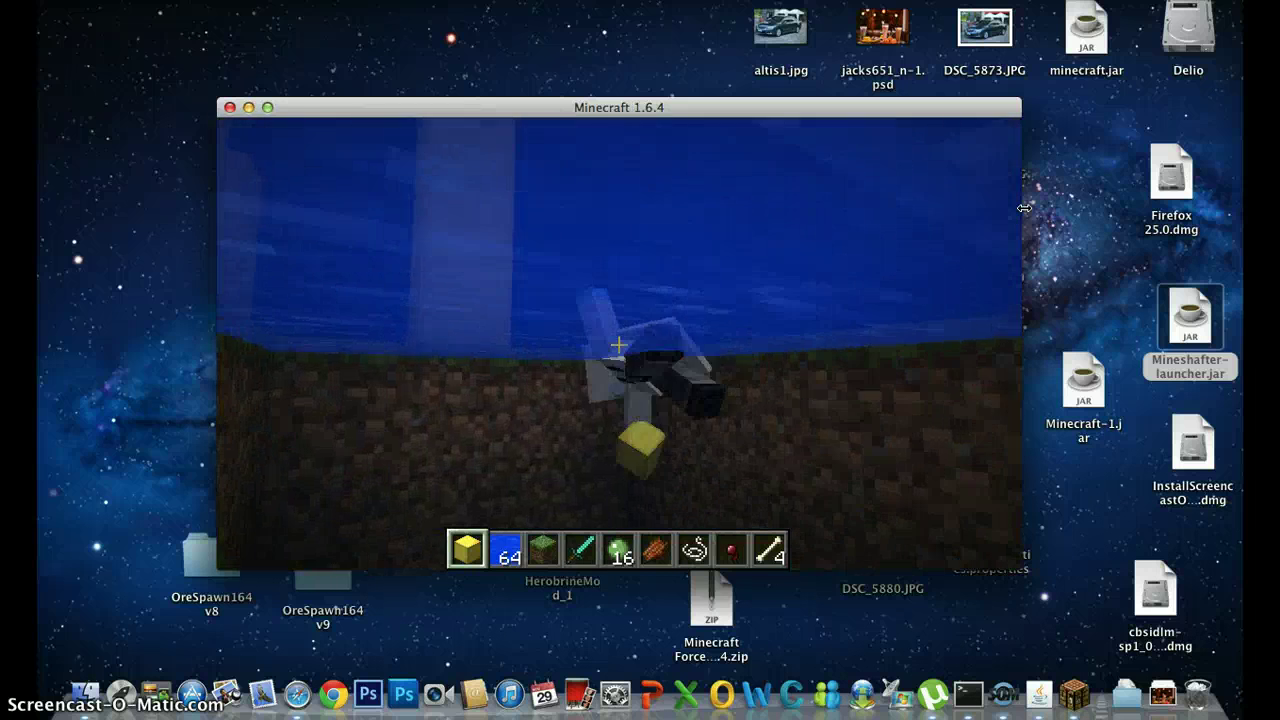
{"action": "key", "text": "w"}
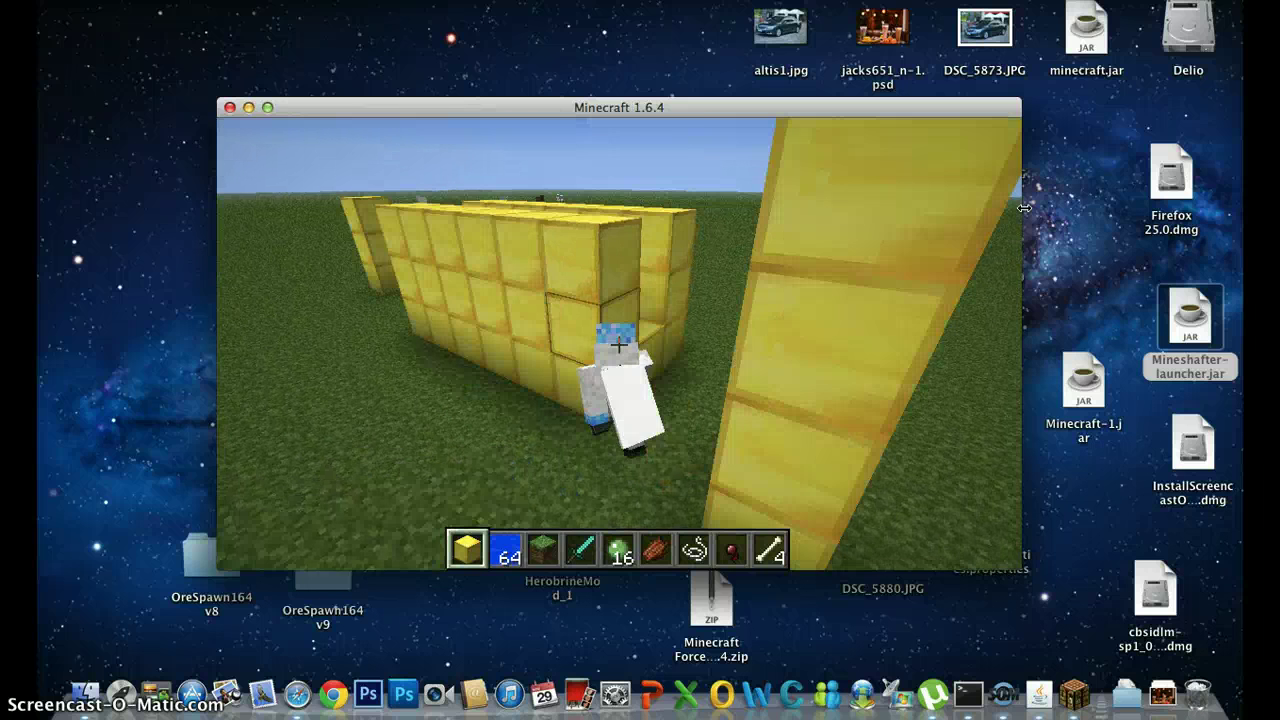
Step: Move the character to the end of the gold-block corridor and grab onto its edge
{"action": "key", "text": "d"}
{"action": "key", "text": "w"}
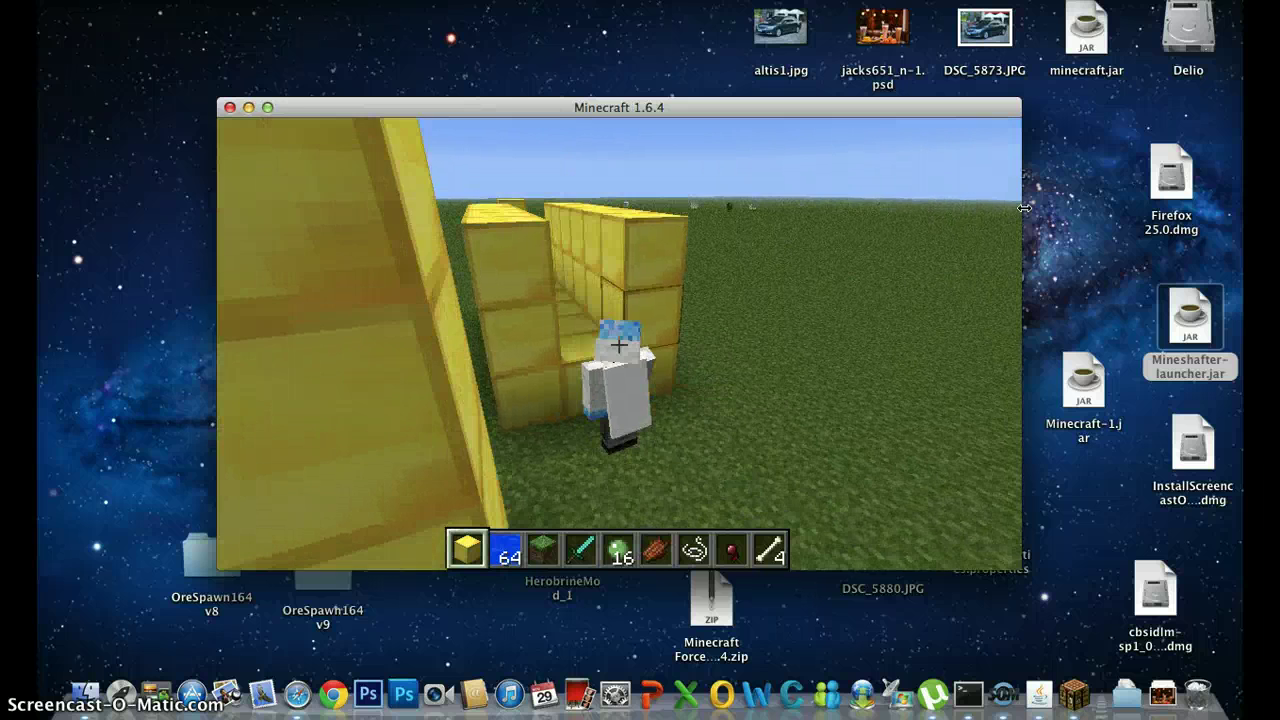
{"action": "key", "text": "d"}
{"action": "key", "text": "w"}
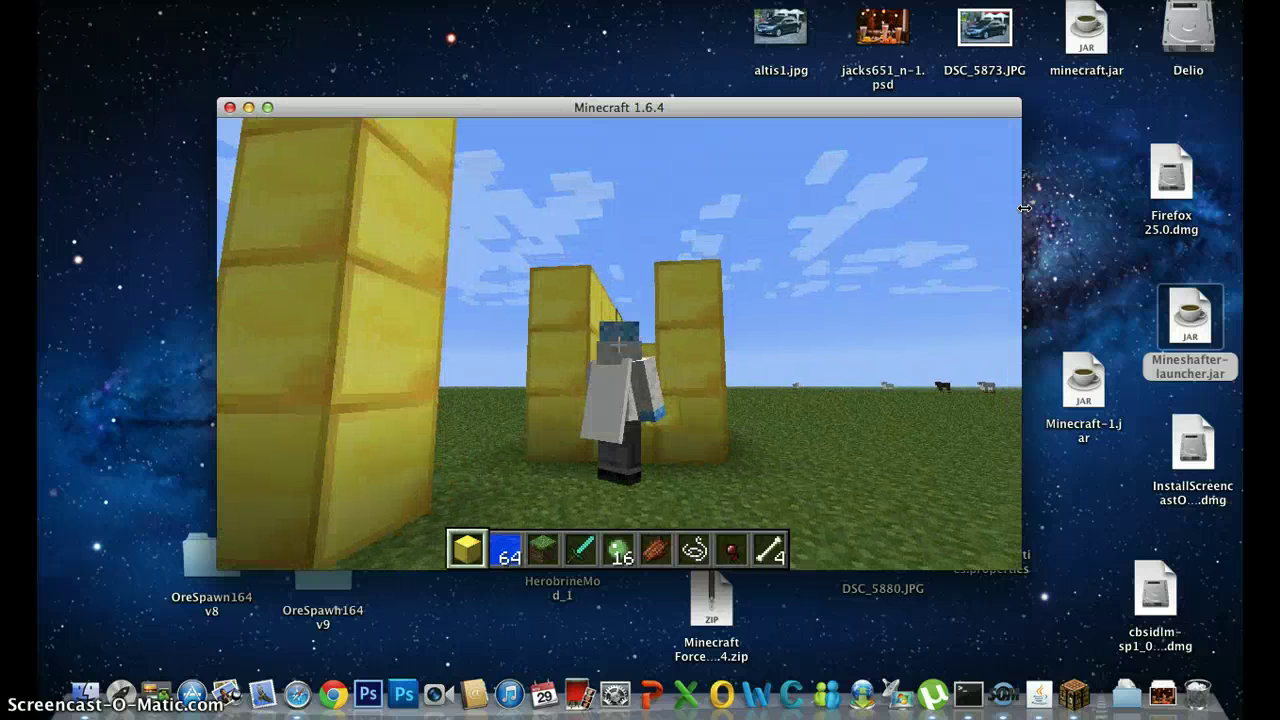
{"action": "key", "text": "w"}
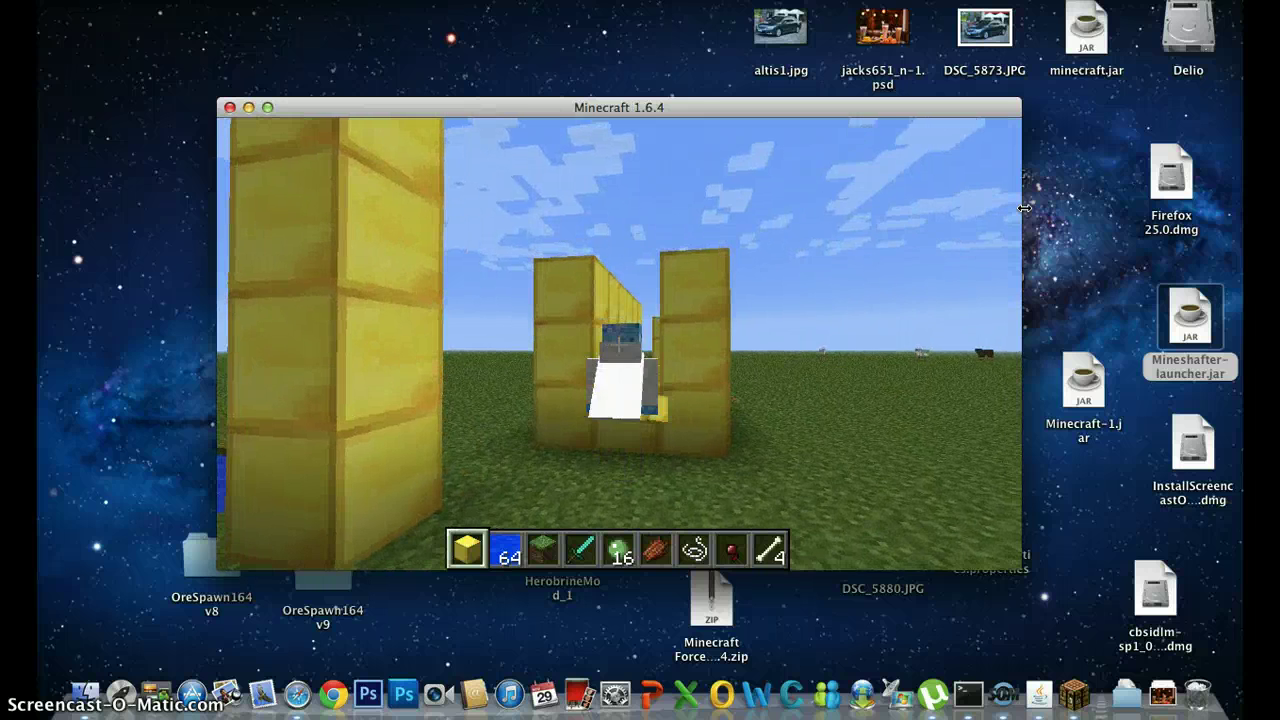
{"action": "key", "text": "w"}
{"action": "key", "text": "w"}
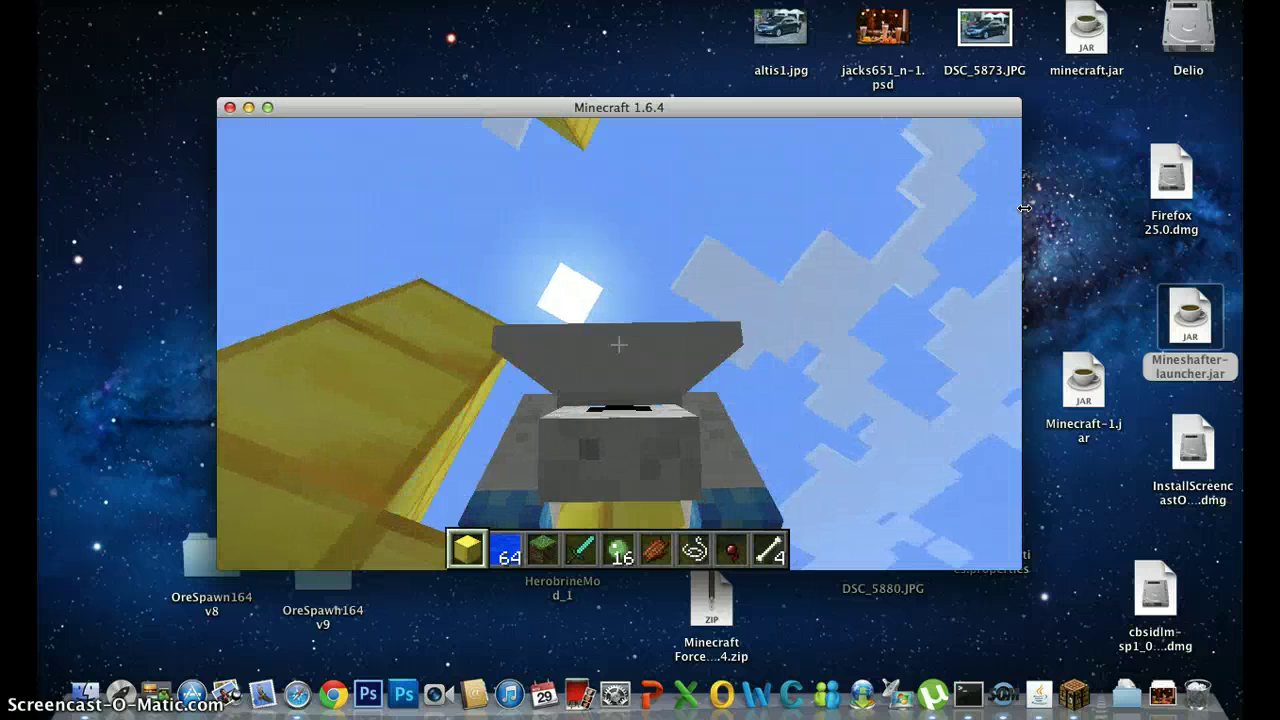
Step: Cycle the camera perspectives to examine the character's climbing pose at the end of the gold-block corridor
{"action": "key", "text": "F5"}
{"action": "key", "text": "F5"}
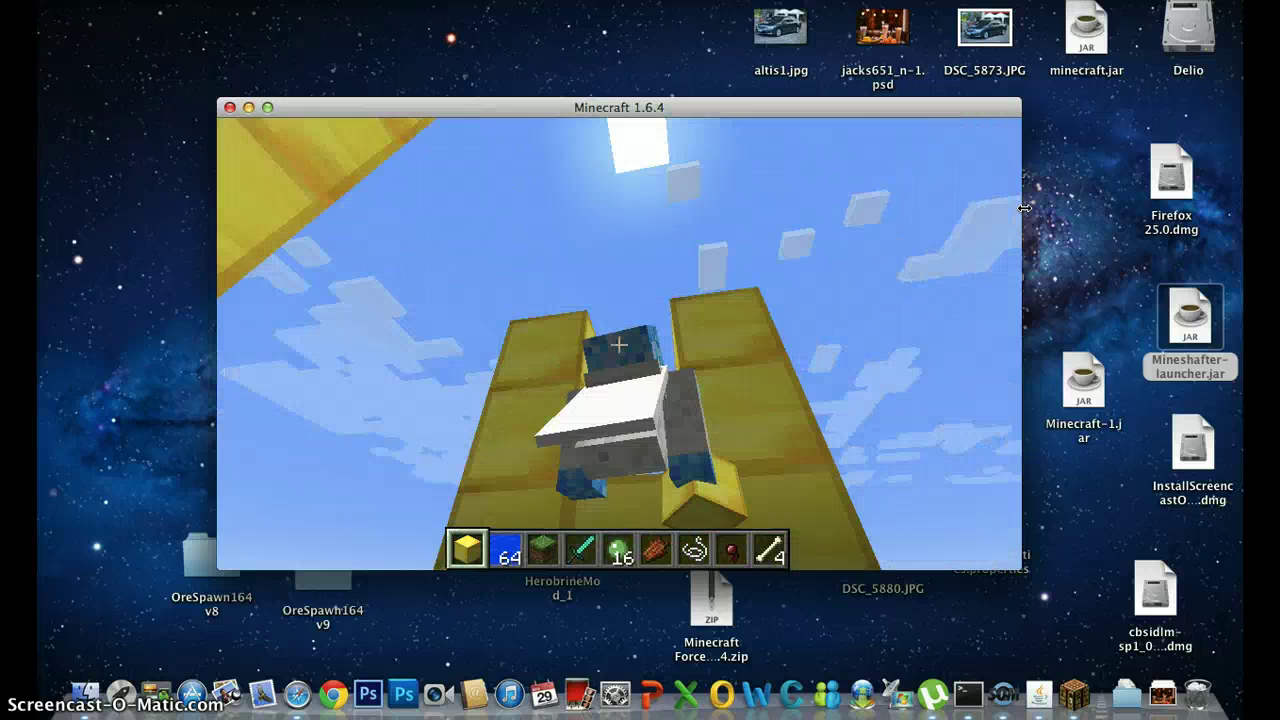
{"action": "key", "text": "F5"}
{"action": "key", "text": "F5"}
{"action": "key", "text": "F5"}
{"action": "key", "text": "w"}
{"action": "key", "text": "w"}
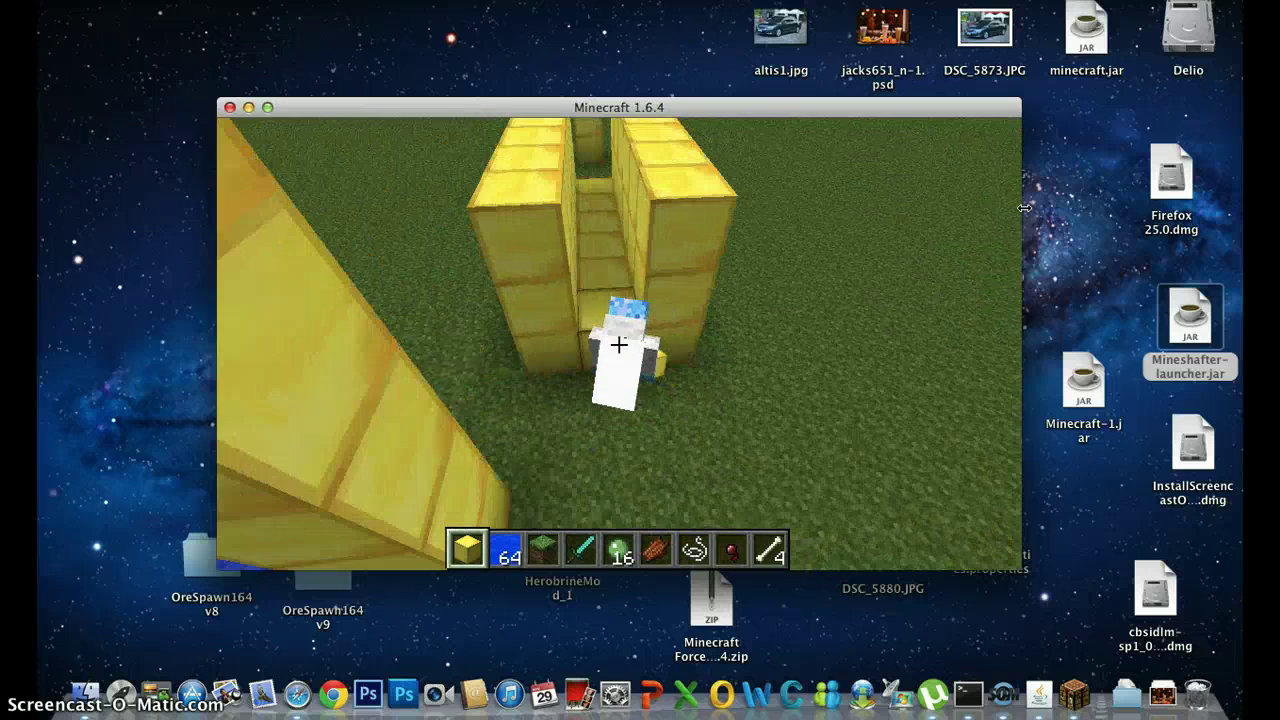
{"action": "key", "text": "F5"}
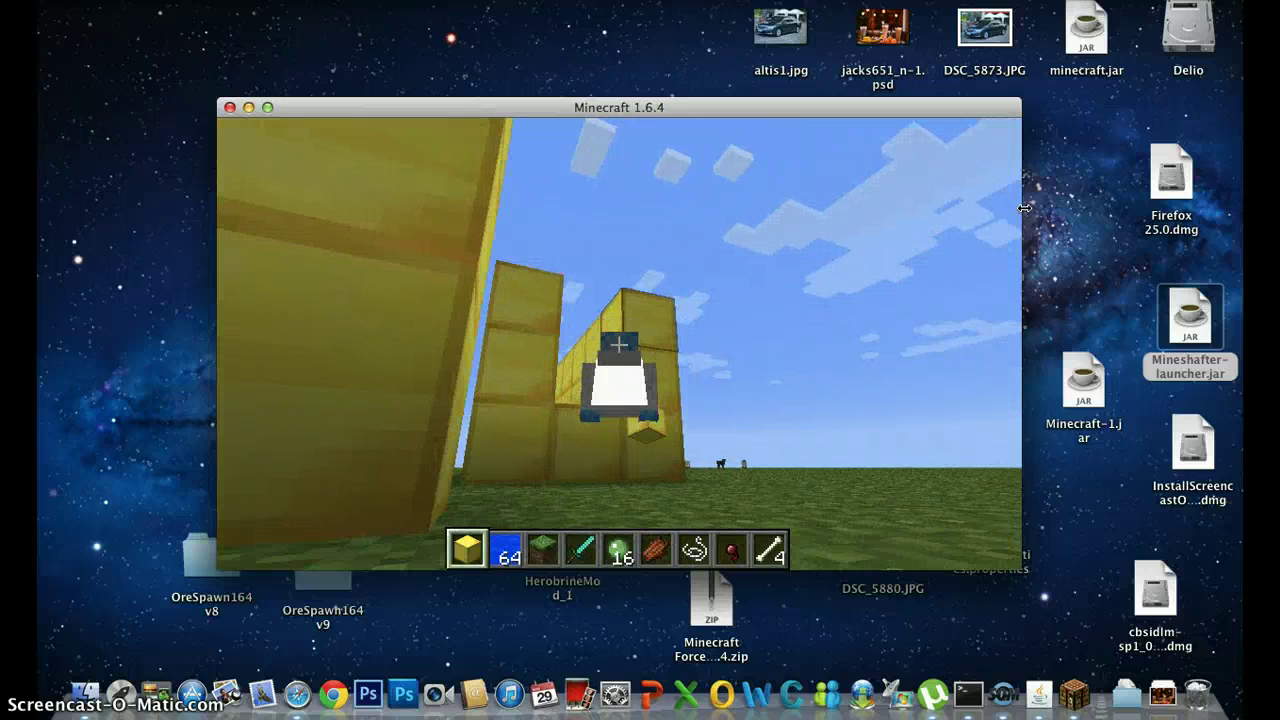
Step: Climb into the gold-block corridor, back out onto the grass and return to the first-person view
{"action": "key", "text": "w"}
{"action": "key", "text": "w"}
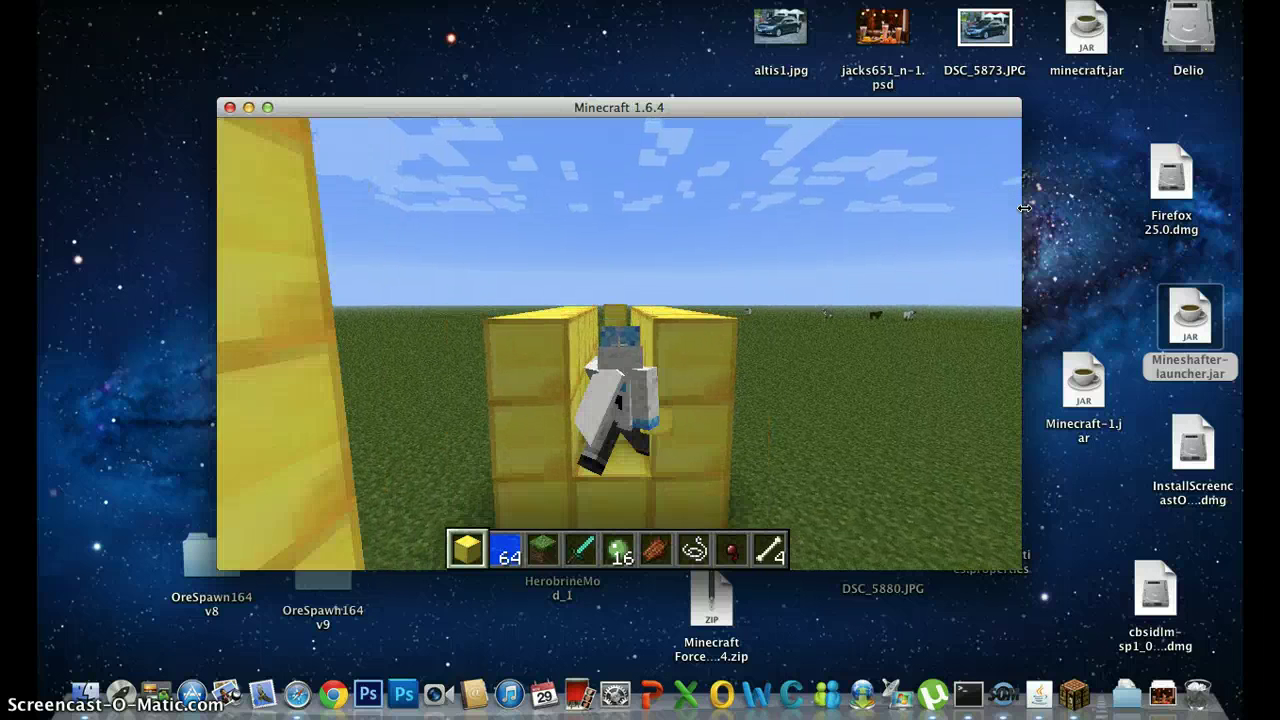
{"action": "key", "text": "s"}
{"action": "key", "text": "s"}
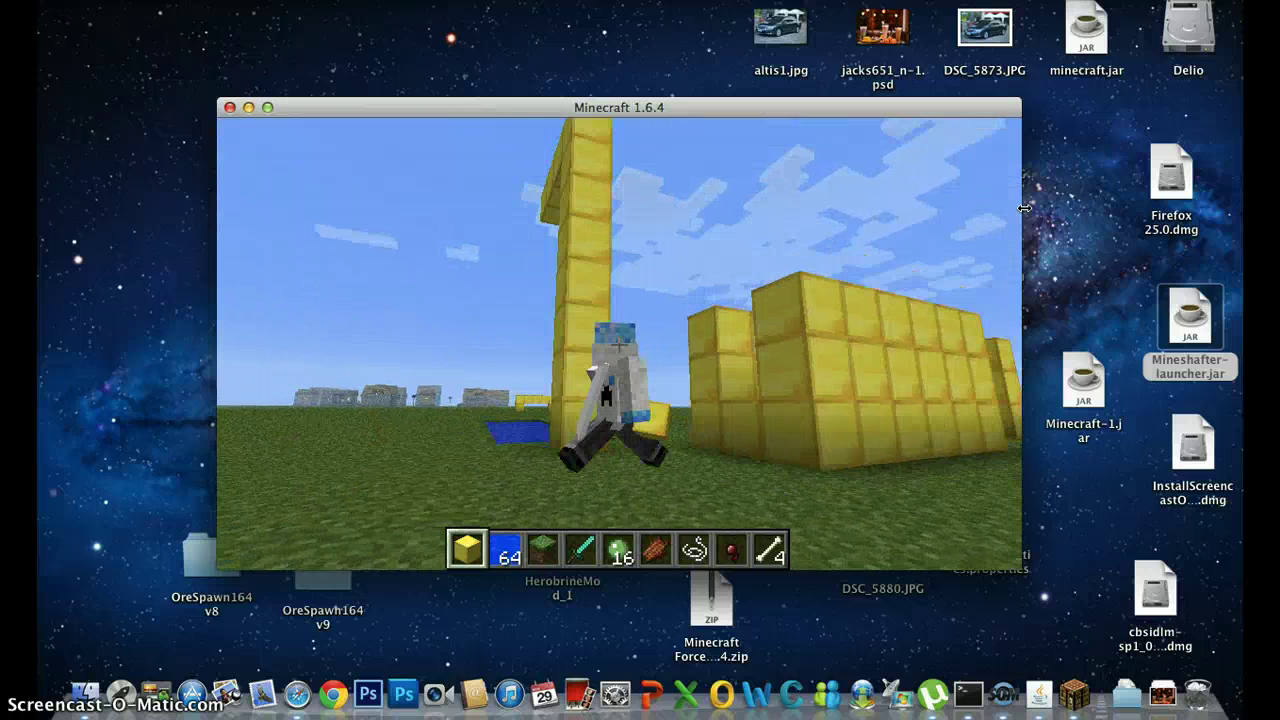
{"action": "key", "text": "F5"}
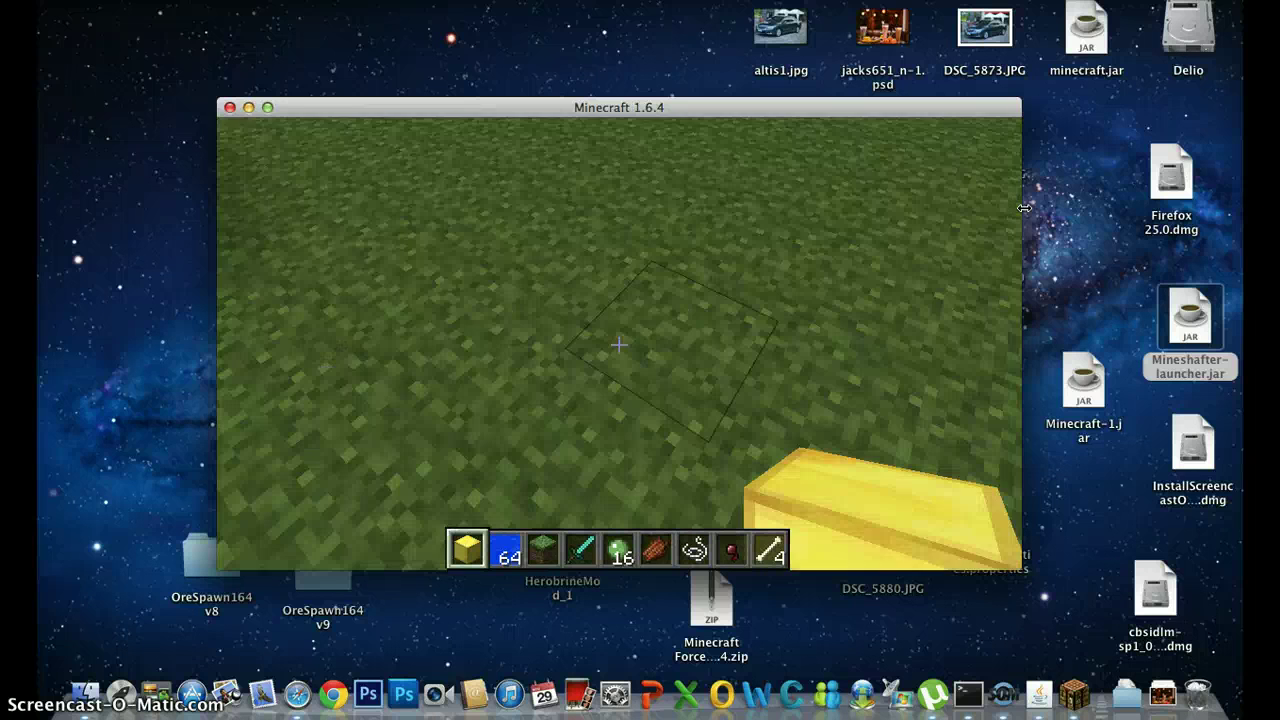
Step: Bring the character up to the top of the tall gold-block structure over the pool and switch to third-person view
{"action": "key", "text": "space"}
{"action": "key", "text": "space"}
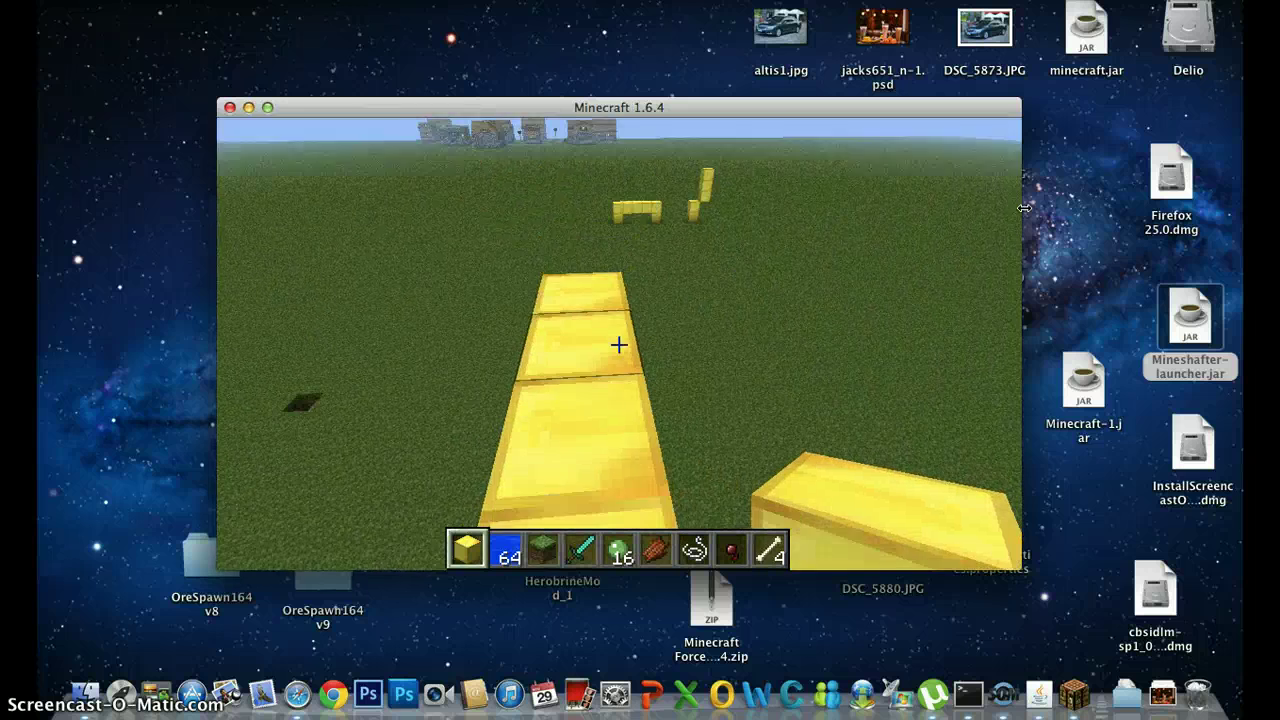
{"action": "key", "text": "F5"}
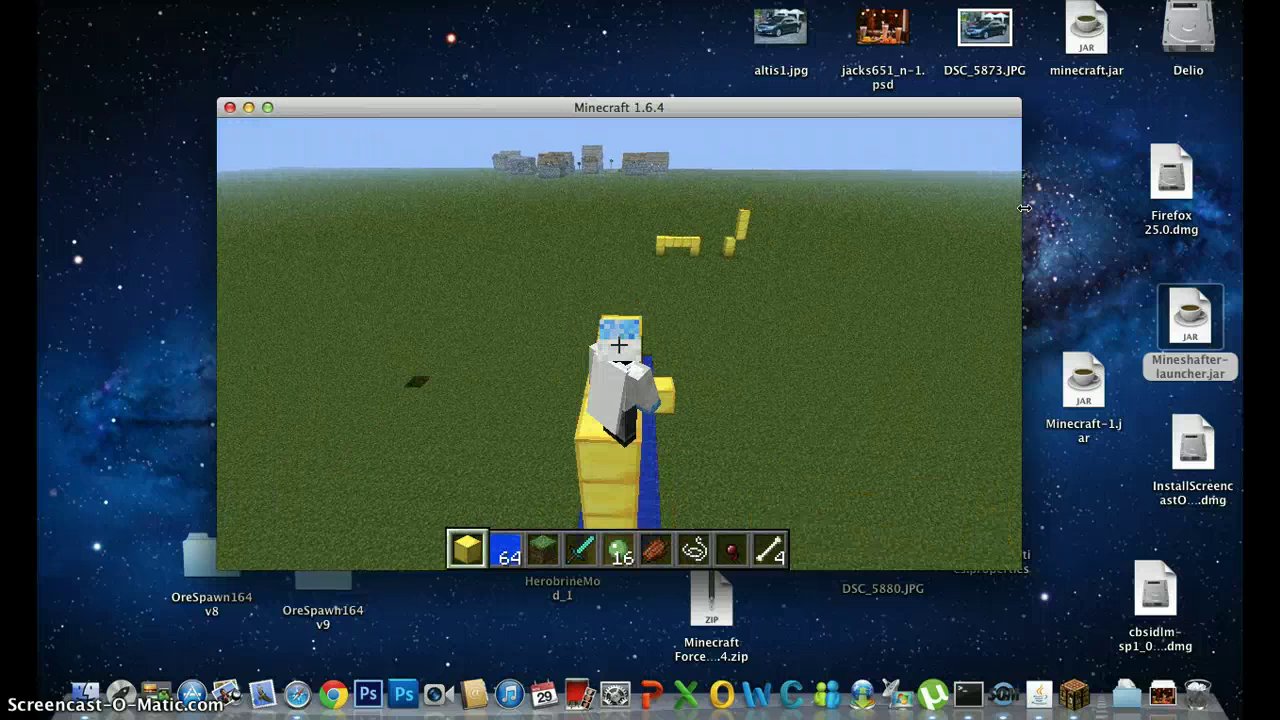
Step: Dive from the top of the tall gold-block structure into the pool and come out onto the grass beside it
{"action": "key", "text": "w"}
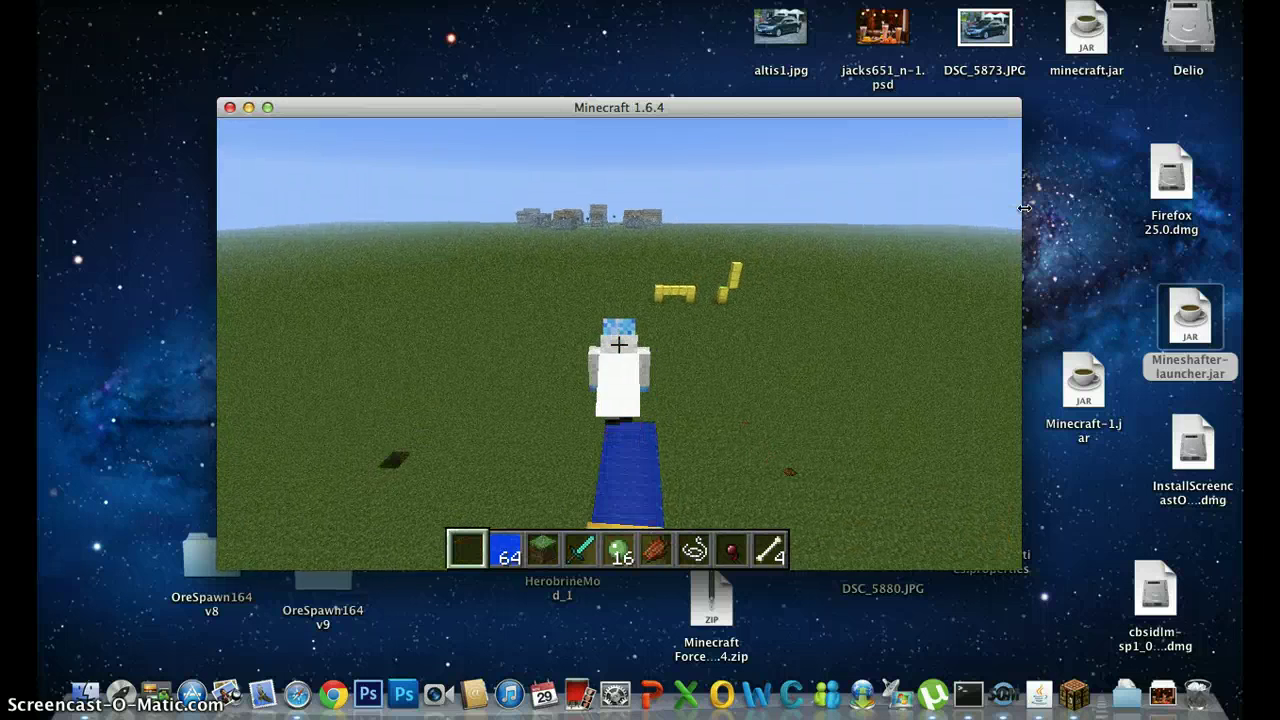
{"action": "key", "text": "space"}
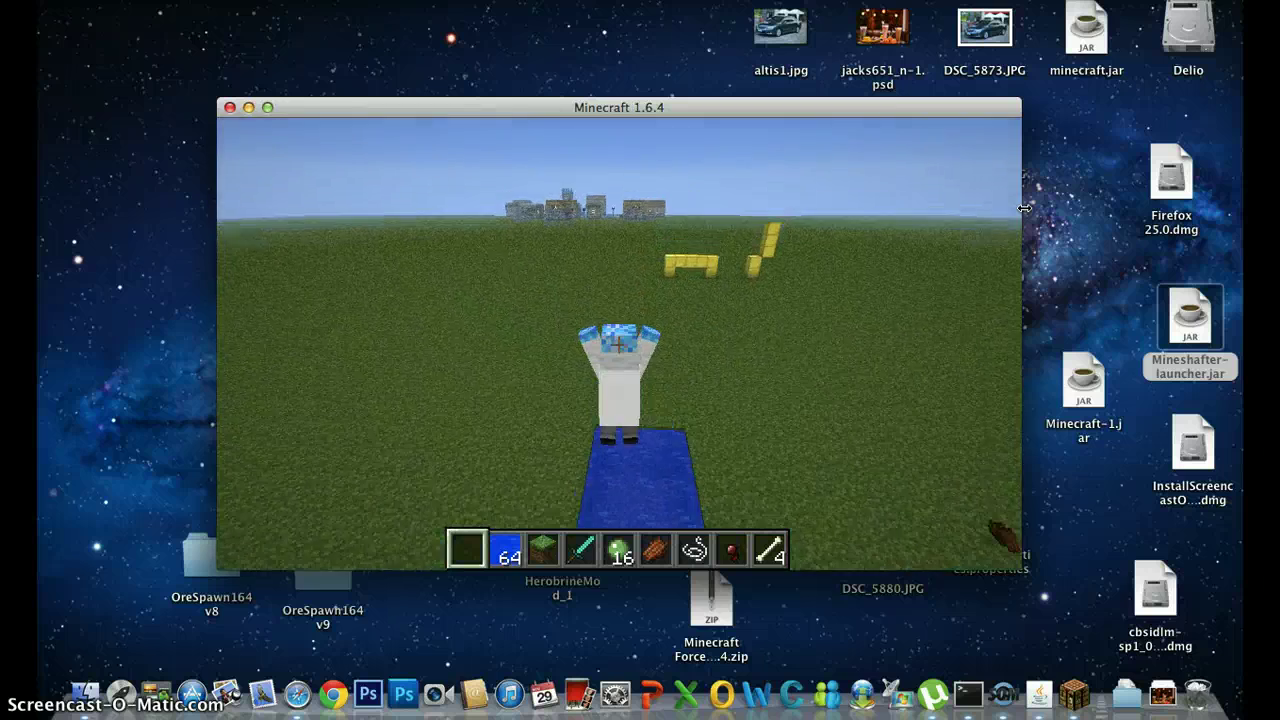
{"action": "key", "text": "w"}
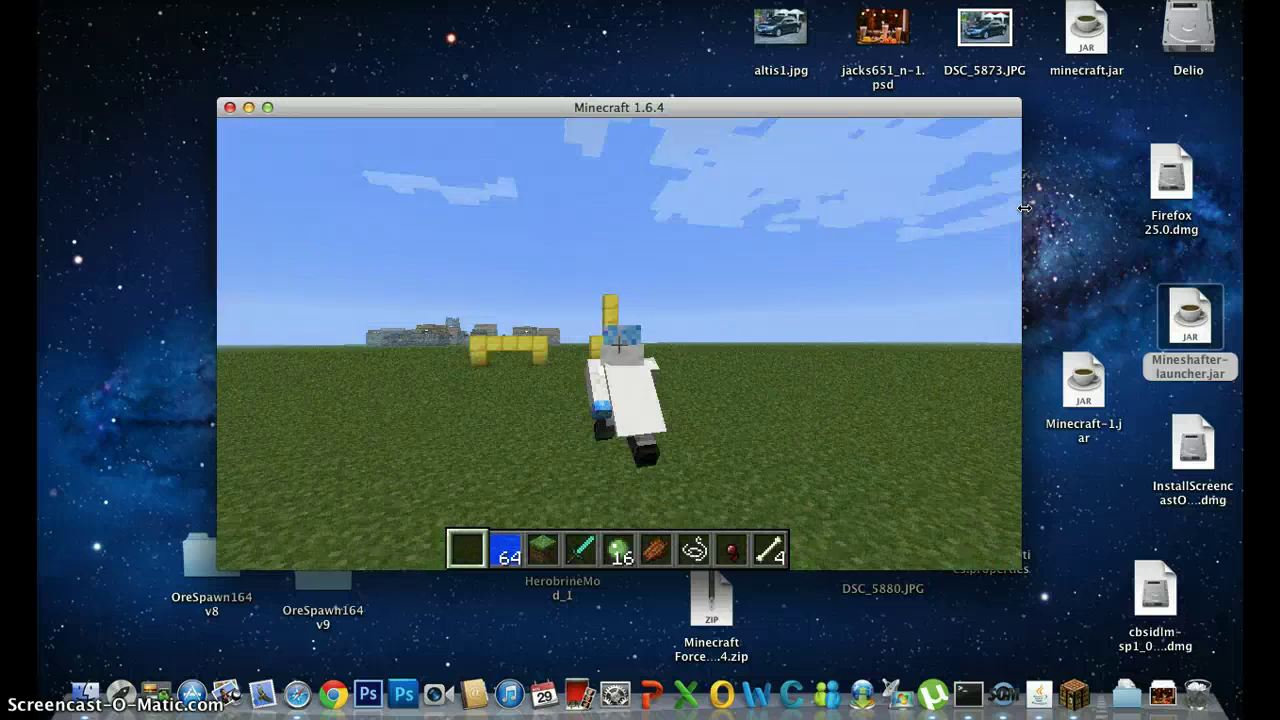
{"action": "key", "text": "a"}
{"action": "key", "text": "s"}
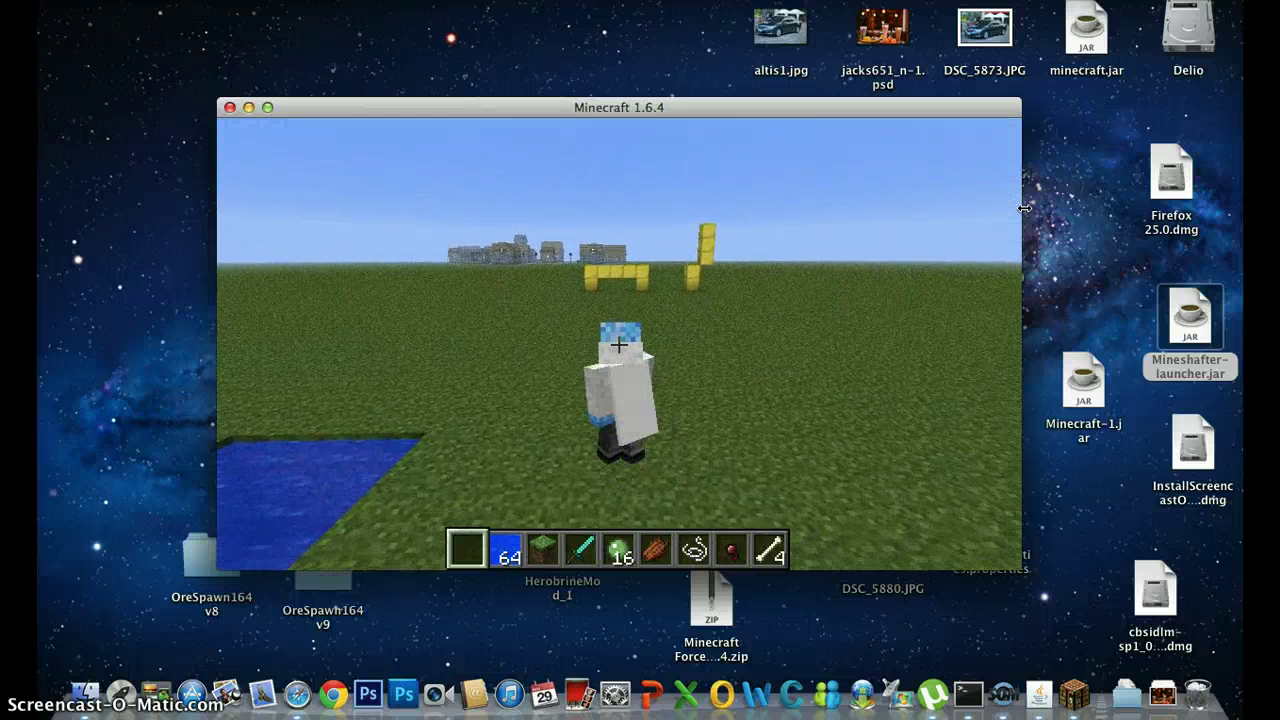
Step: Run across the grass to the low gold-block arch and slide flat through to its far side
{"action": "key", "text": "w"}
{"action": "key", "text": "w"}
{"action": "key", "text": "w"}
{"action": "key", "text": "w"}
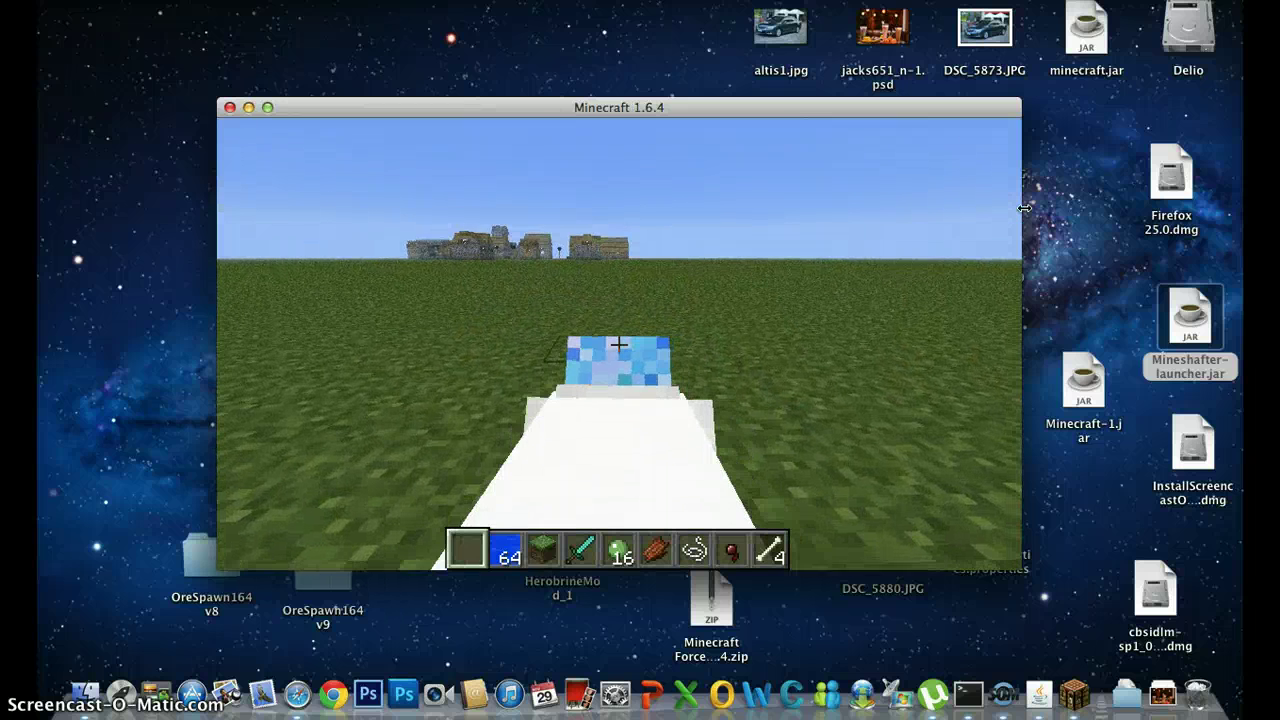
Step: Climb the split gold-block pillar beside the arch and stand on its top
{"action": "key", "text": "w"}
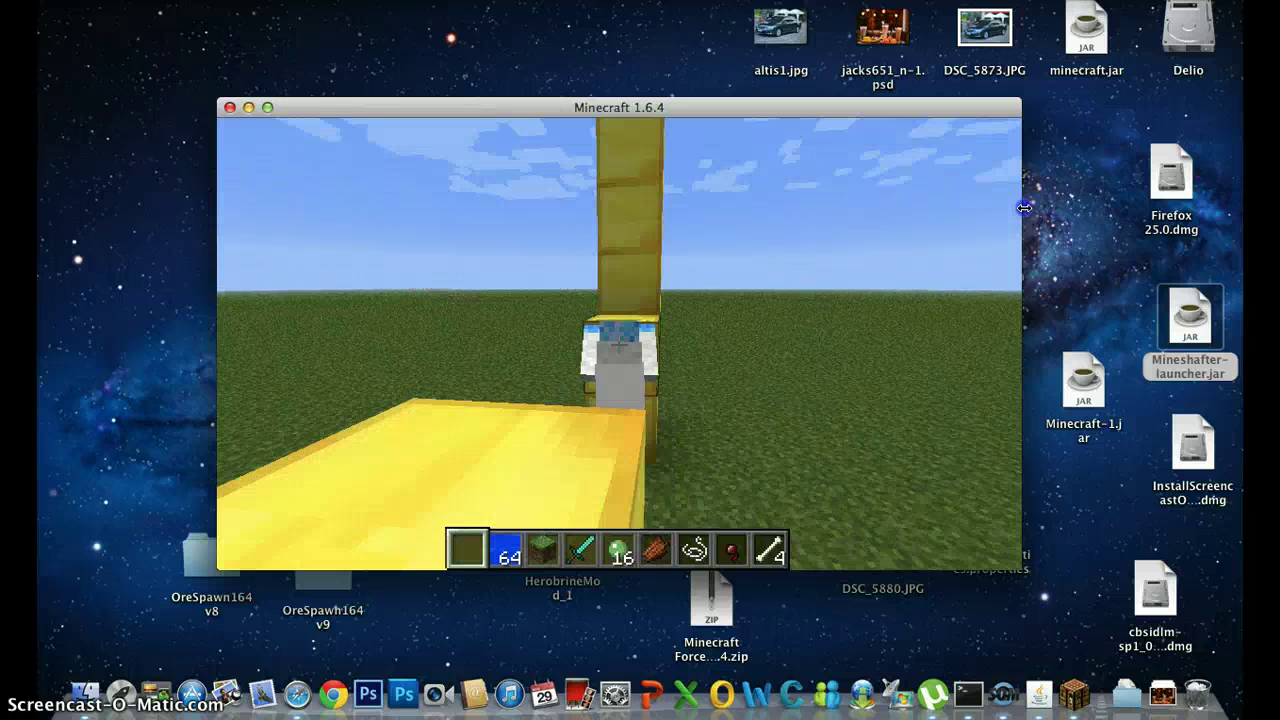
{"action": "key", "text": "space"}
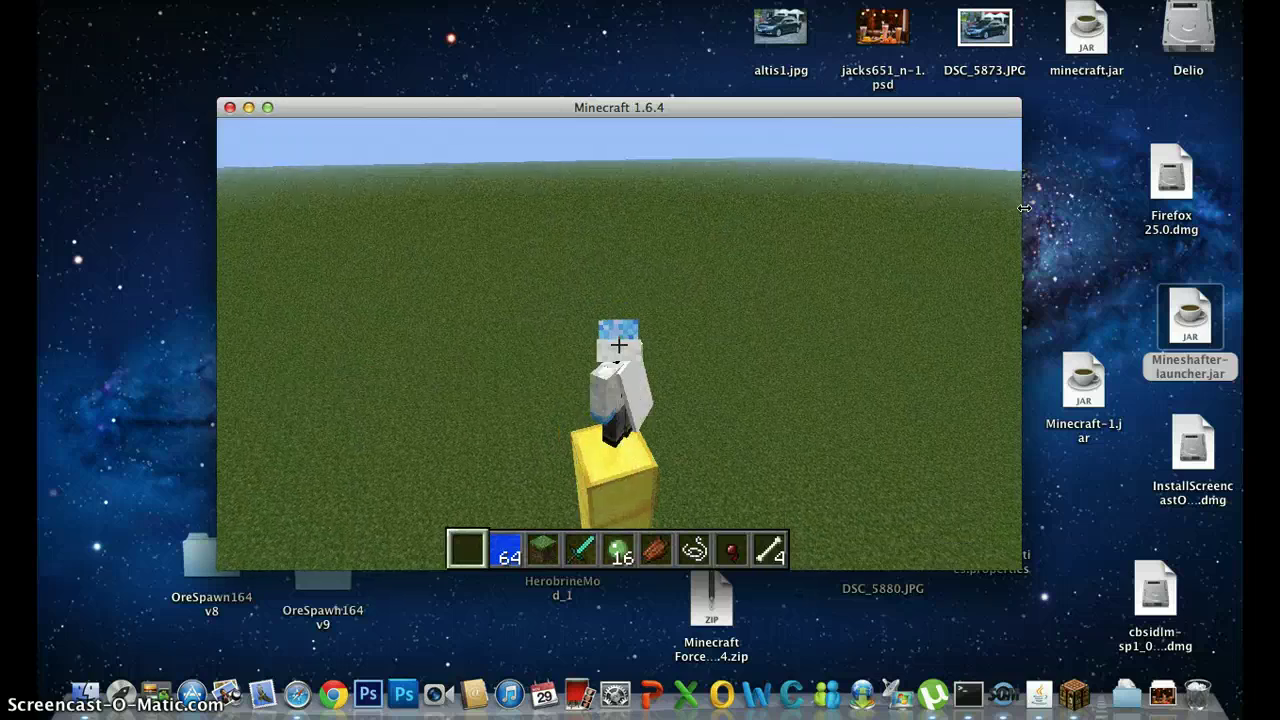
Step: Swim underwater in the pool, climb out onto the grass and return to the first-person view
{"action": "key", "text": "w"}
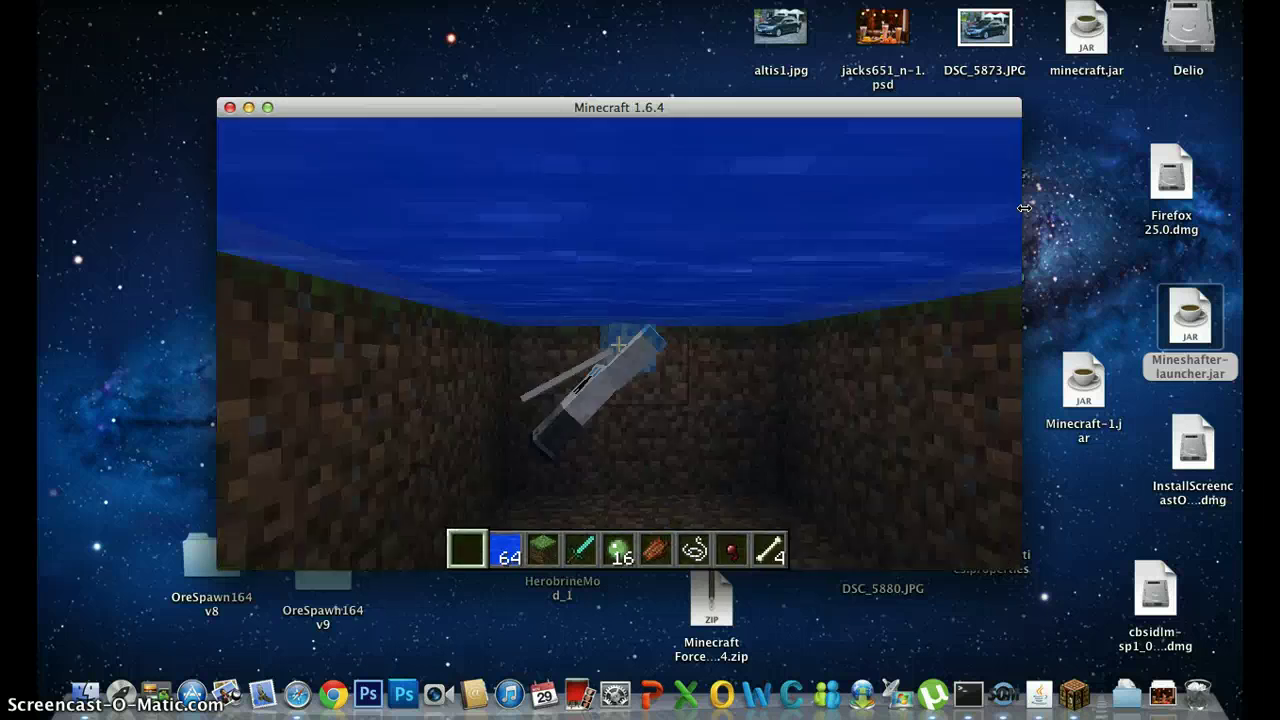
{"action": "key", "text": "space"}
{"action": "key", "text": "w"}
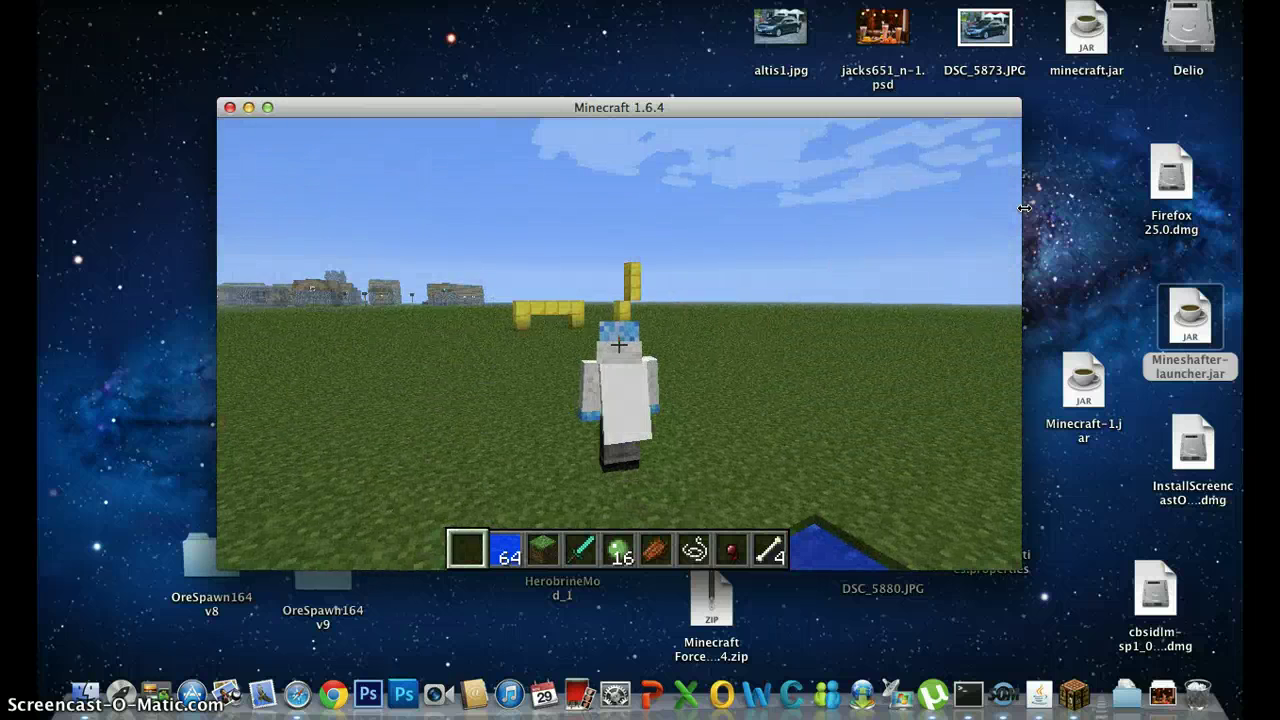
{"action": "key", "text": "F5"}
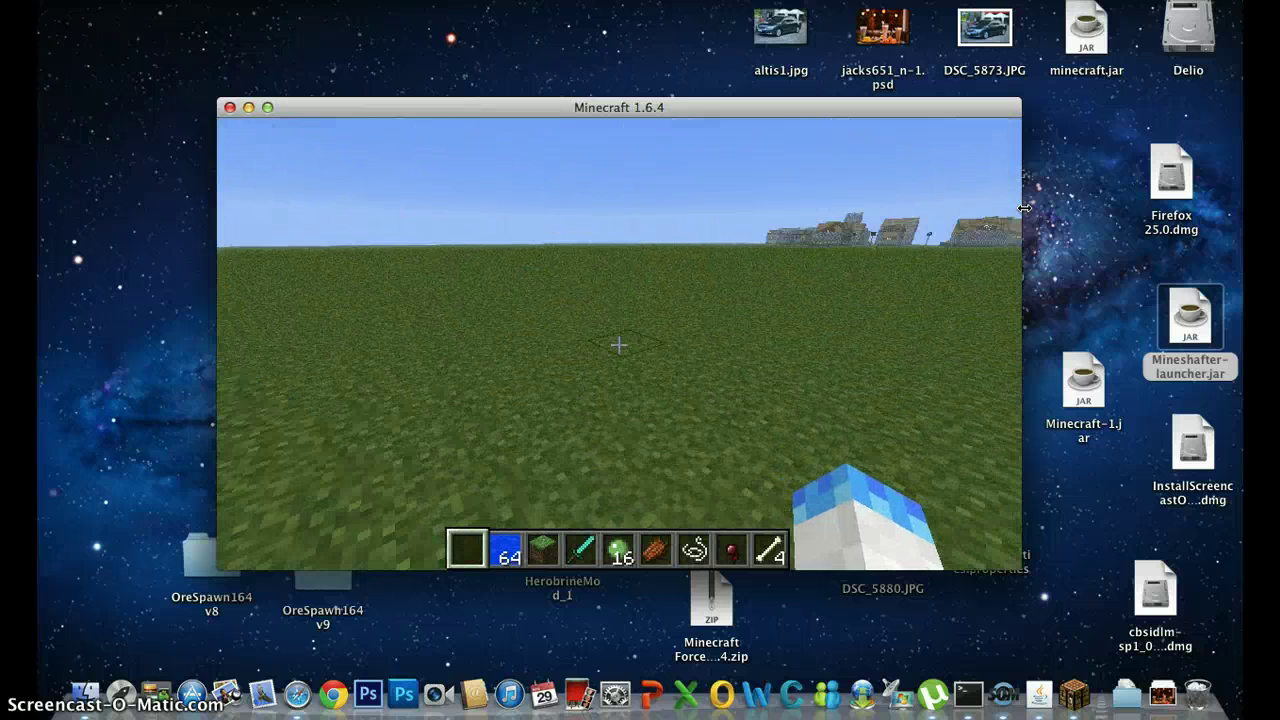
Step: Approach the low gold-block arch repeatedly in first person, backing away onto the grass after each approach
{"action": "key", "text": "w"}
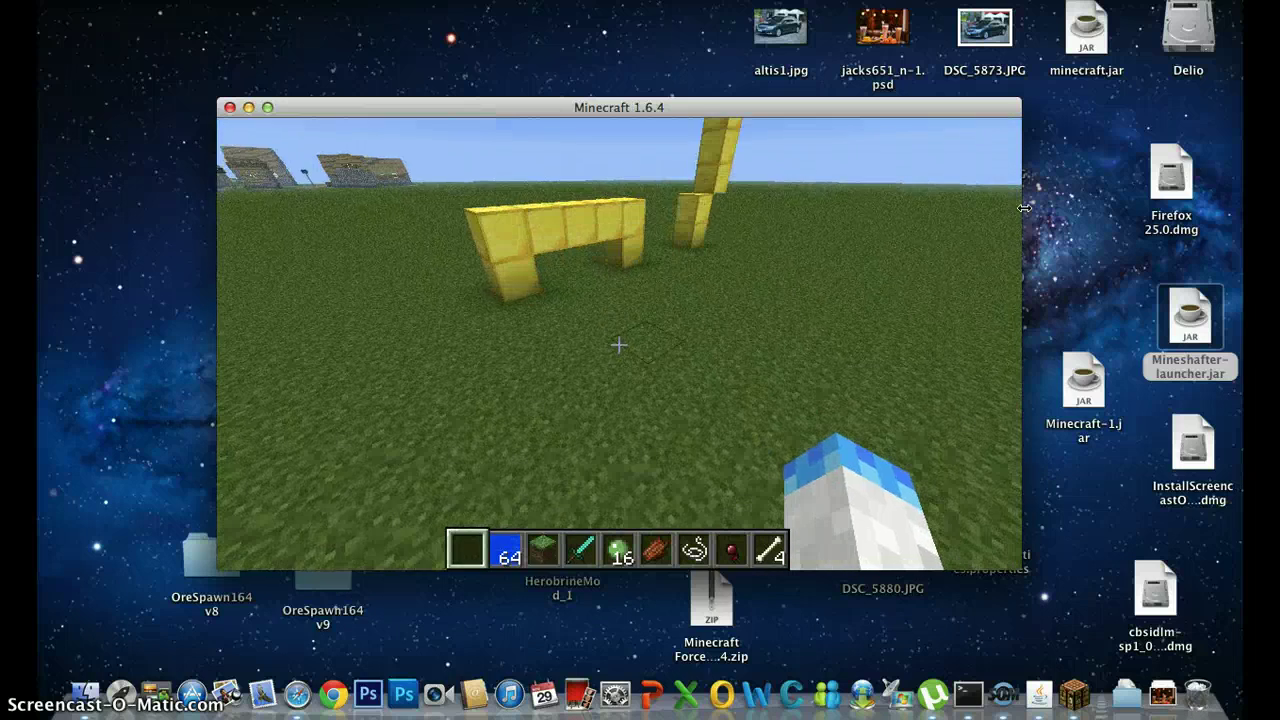
{"action": "key", "text": "w"}
{"action": "key", "text": "s"}
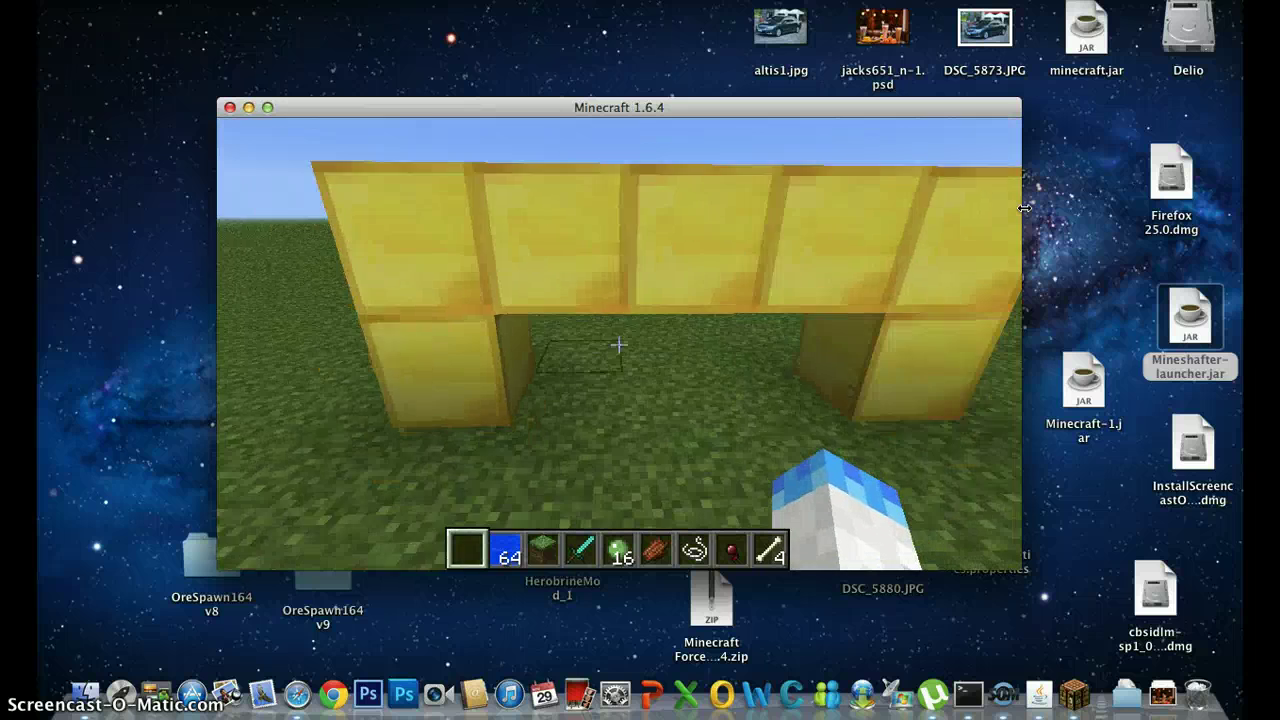
{"action": "key", "text": "s"}
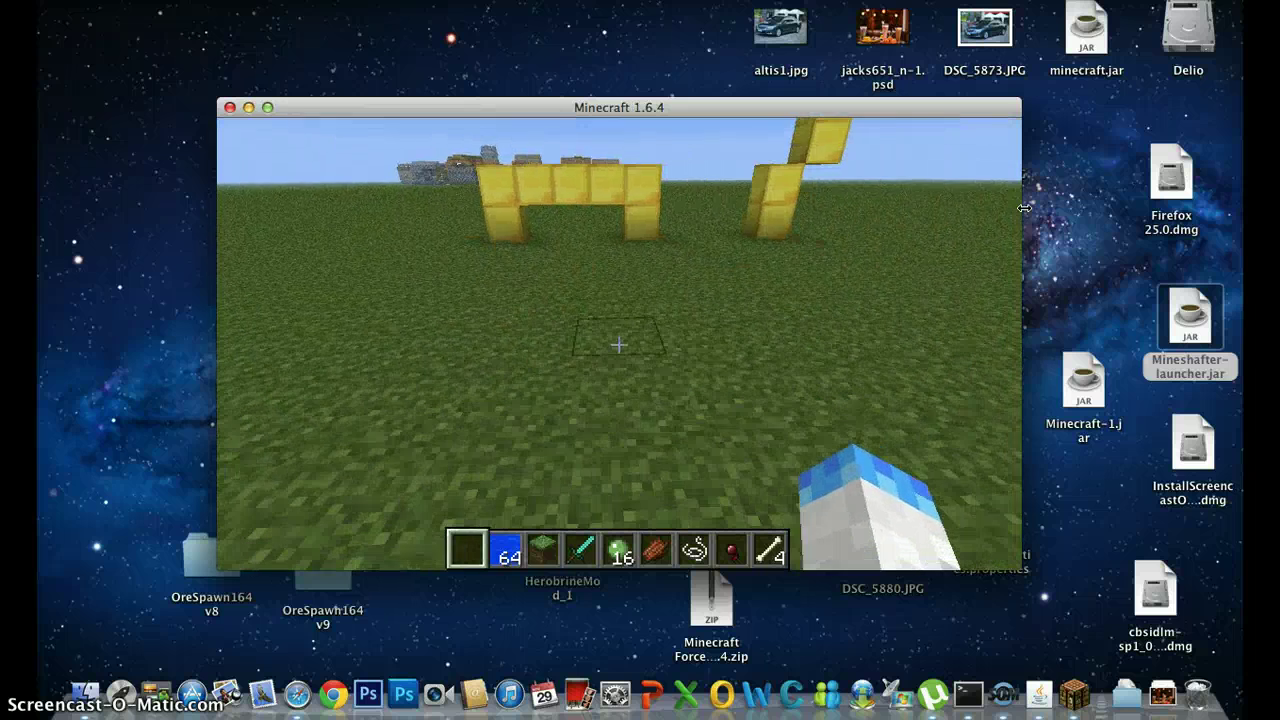
{"action": "key", "text": "w"}
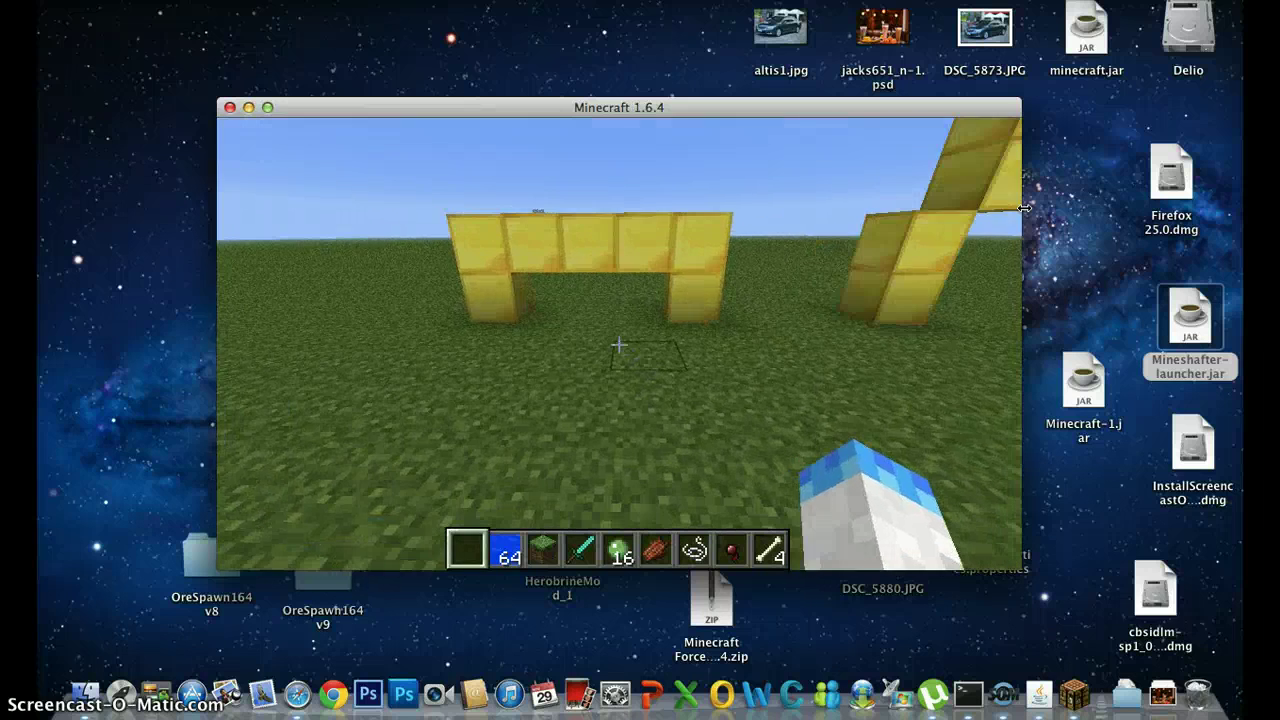
{"action": "key", "text": "w"}
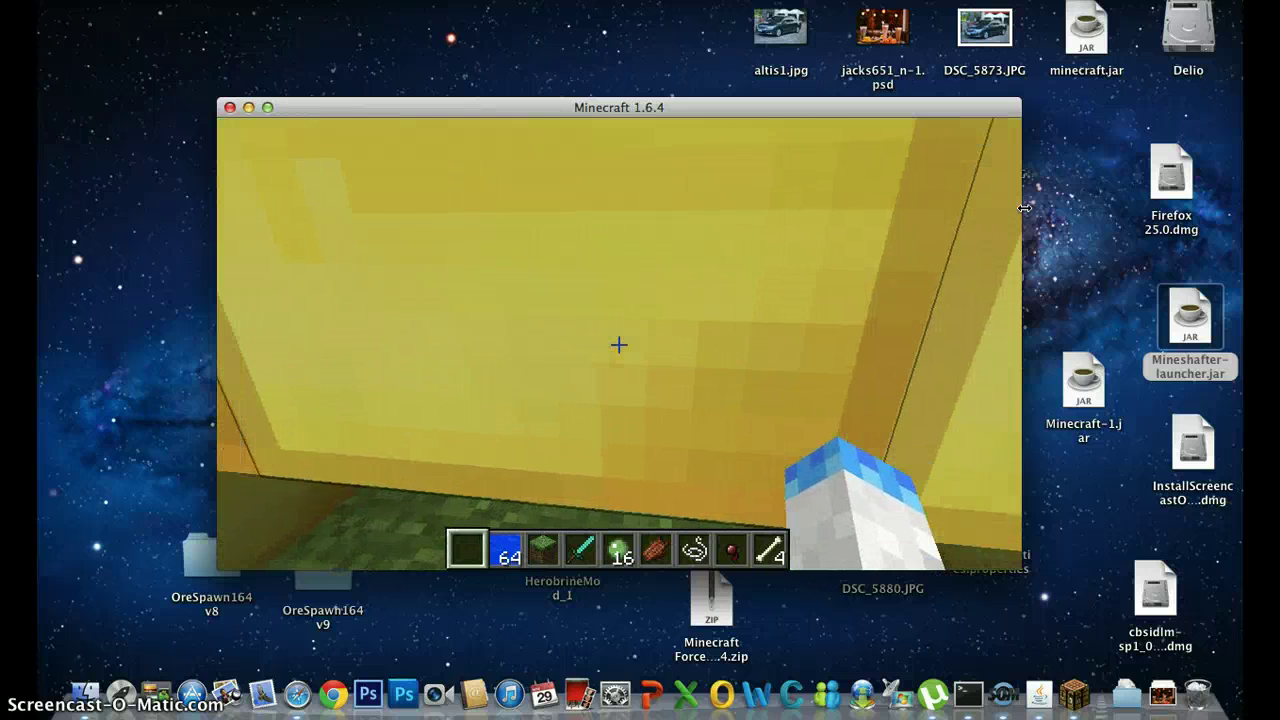
{"action": "key", "text": "s"}
{"action": "key", "text": "s"}
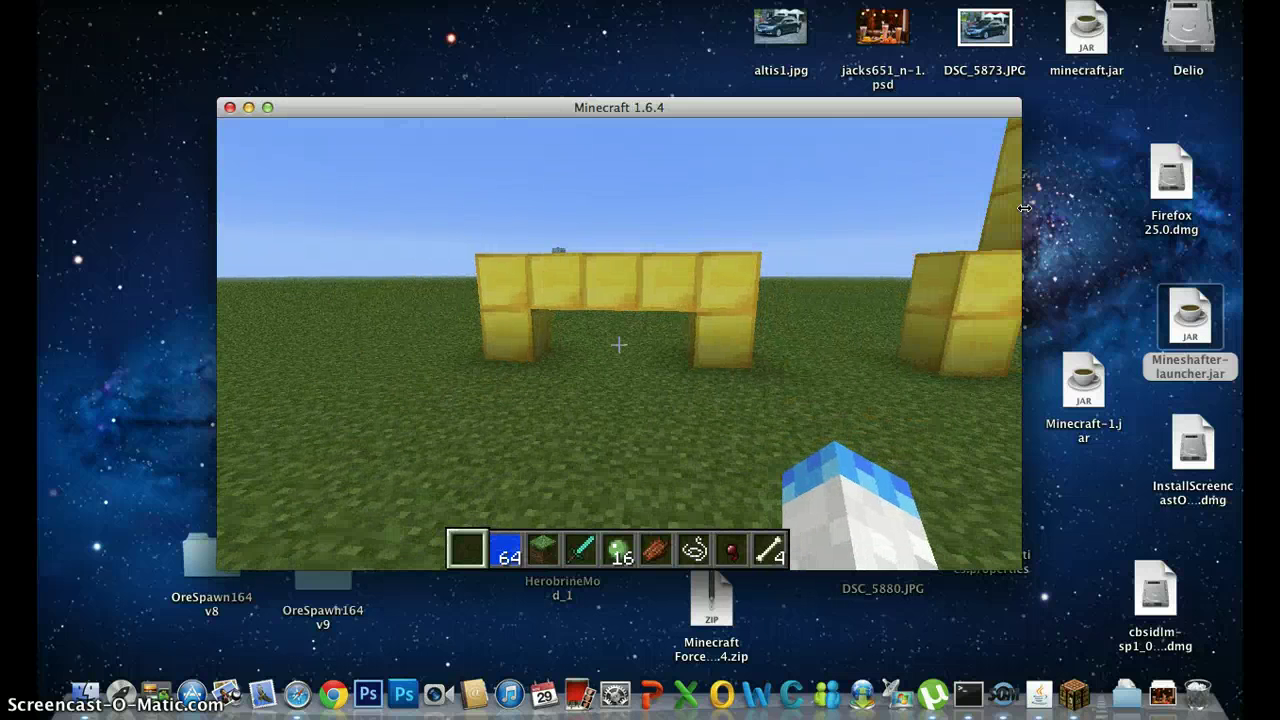
{"action": "key", "text": "w"}
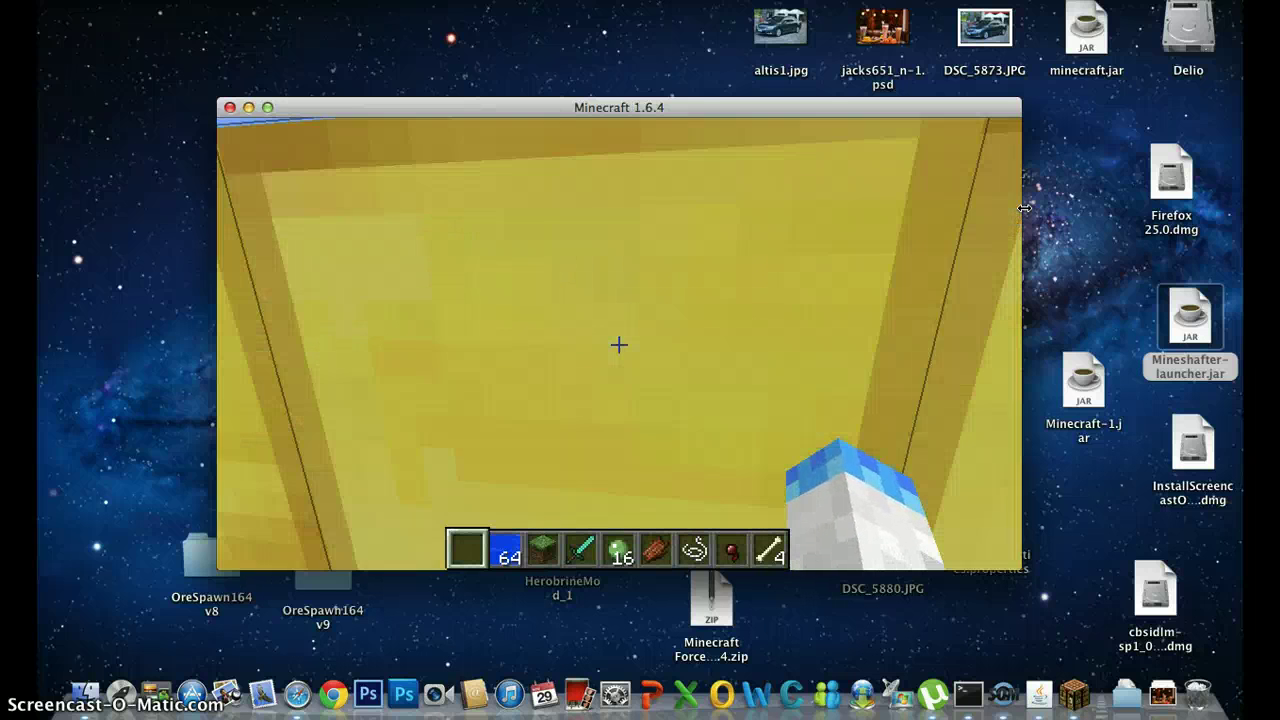
{"action": "key", "text": "s"}
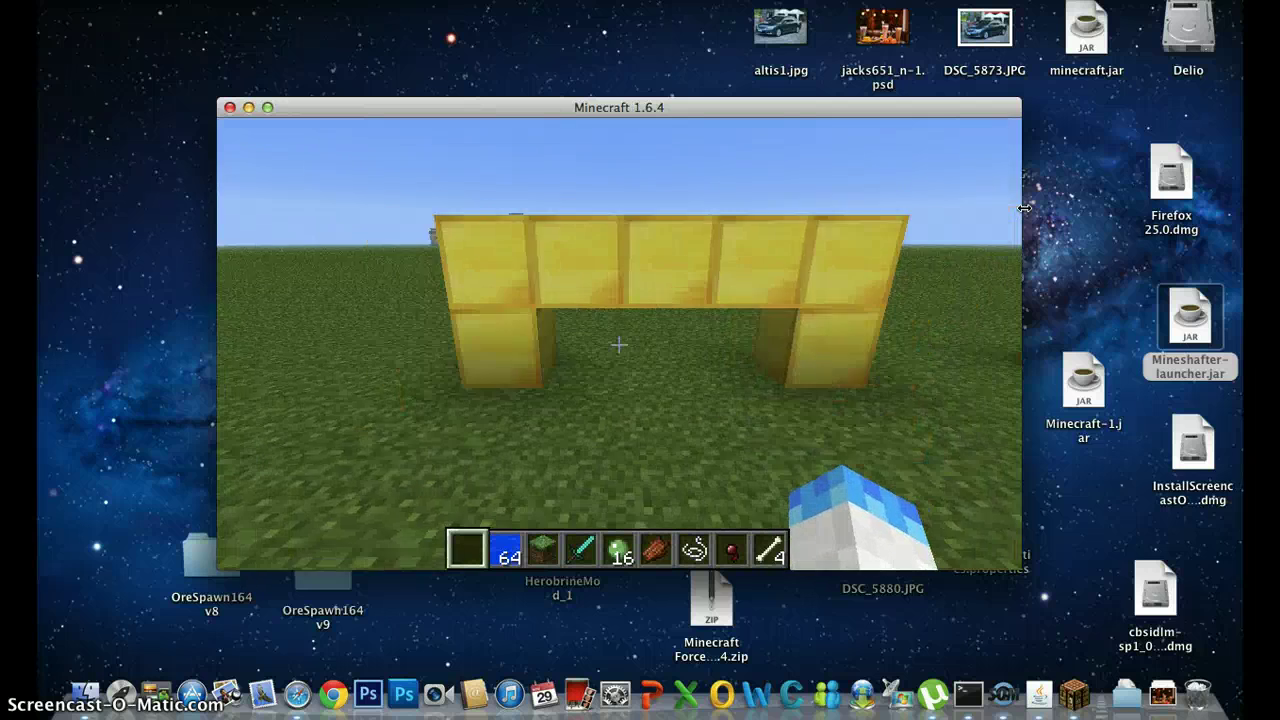
{"action": "key", "text": "s"}
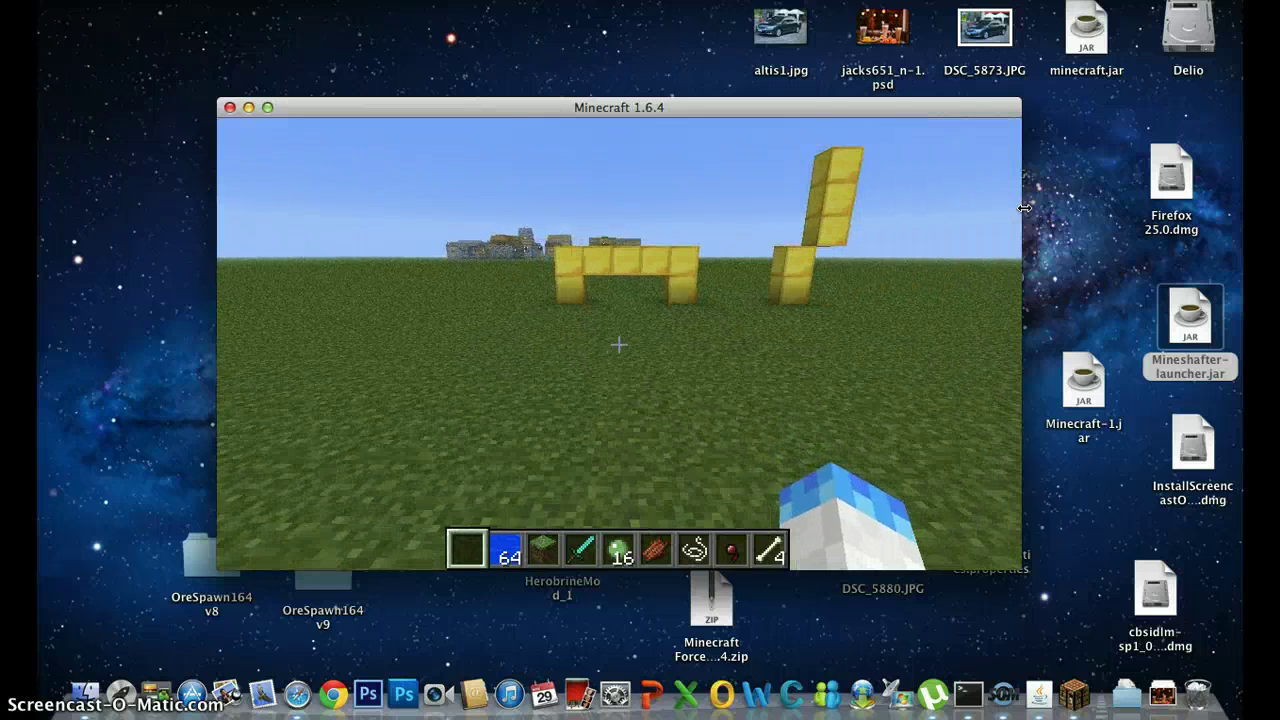
Step: Pass beneath the low gold-block arch and turn back to face it from the far side
{"action": "key", "text": "w"}
{"action": "key", "text": "w"}
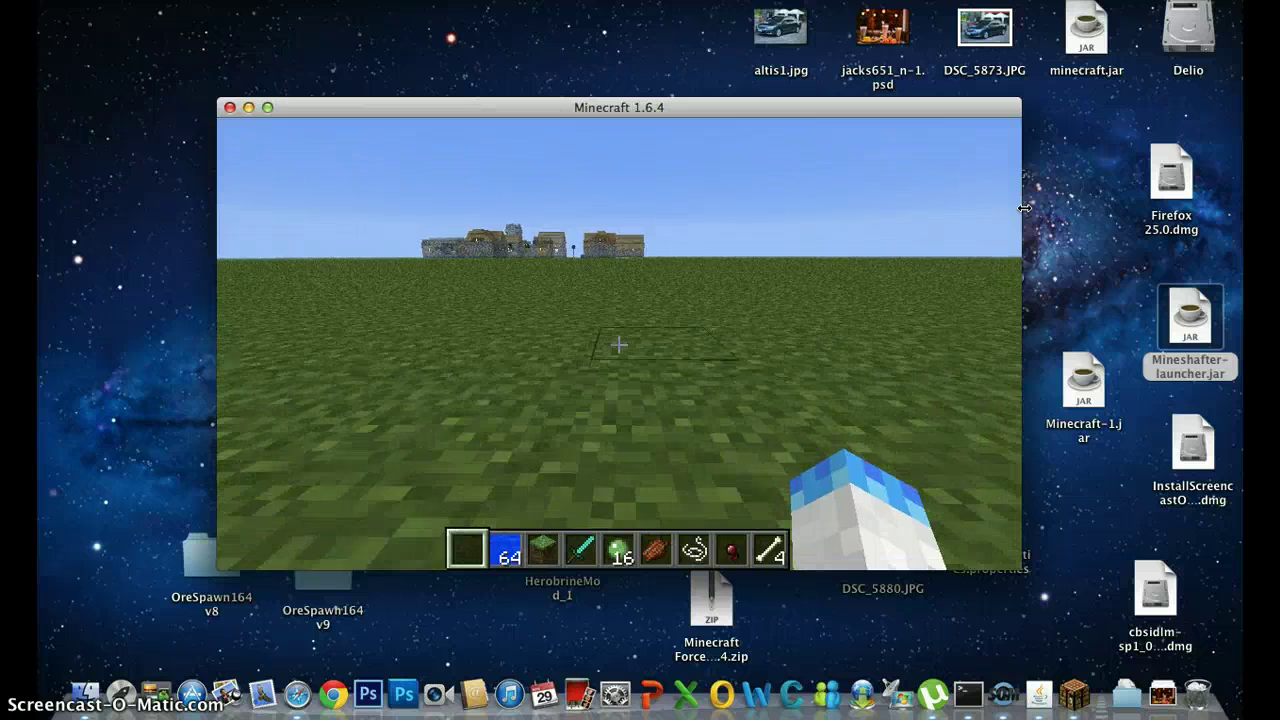
{"action": "key", "text": "w"}
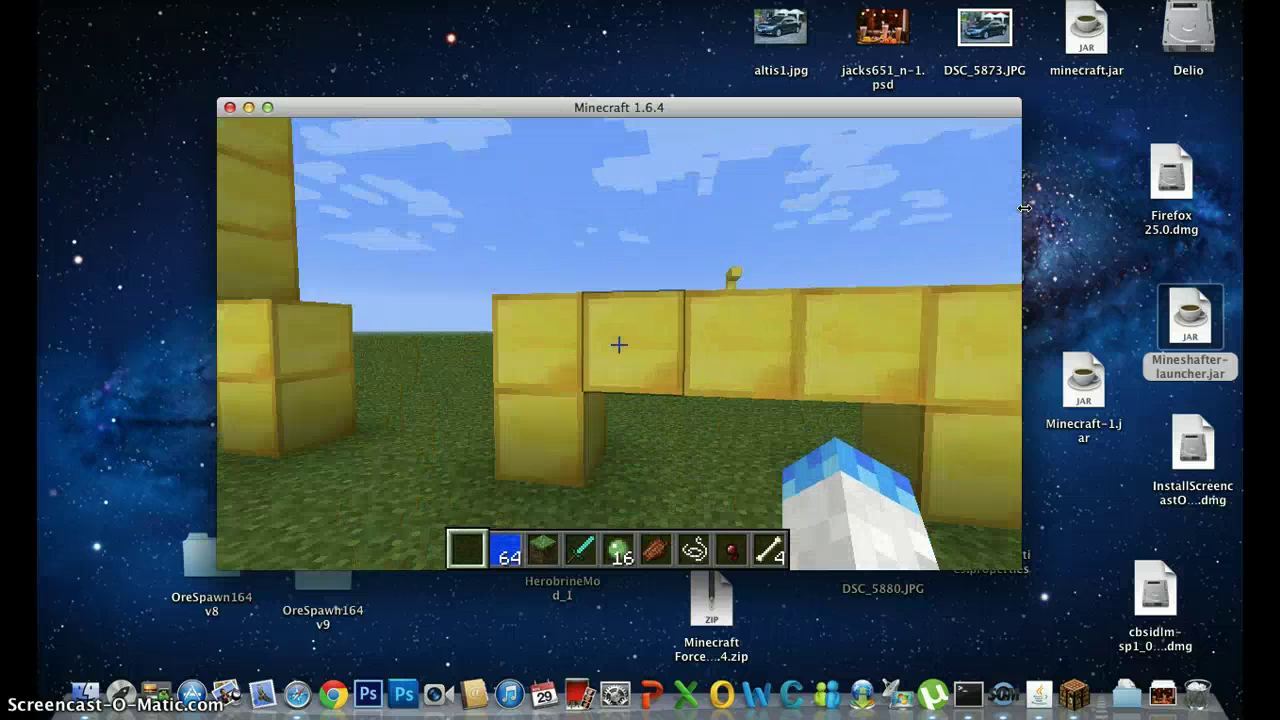
Step: Return across the grass to the pool and walk around to the open end of the gold-block corridor
{"action": "key", "text": "s"}
{"action": "key", "text": "w"}
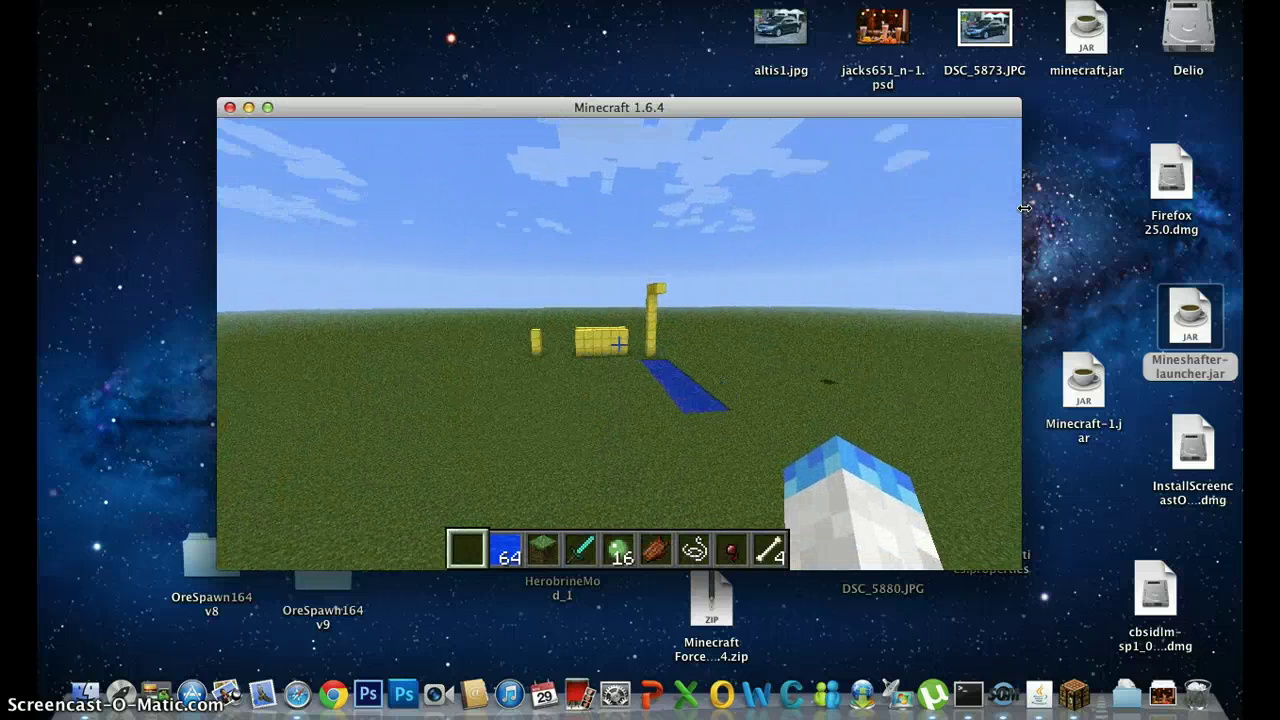
{"action": "key", "text": "w"}
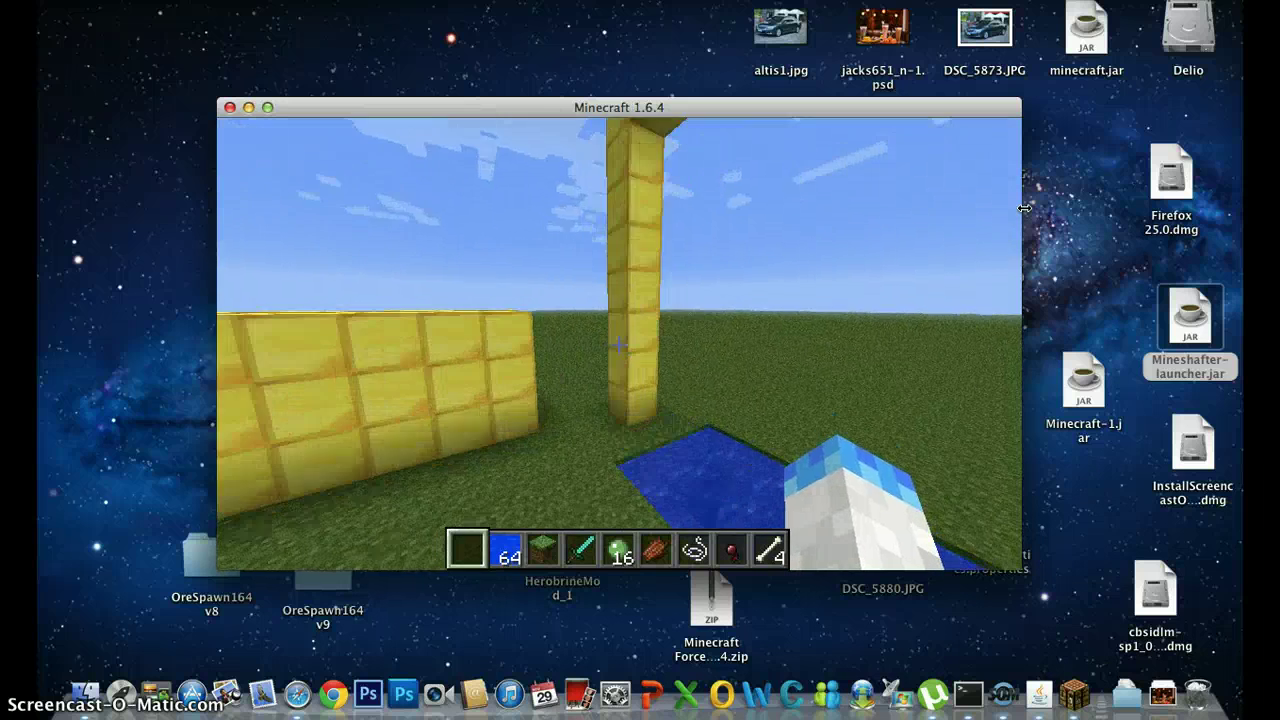
{"action": "key", "text": "s"}
{"action": "key", "text": "w"}
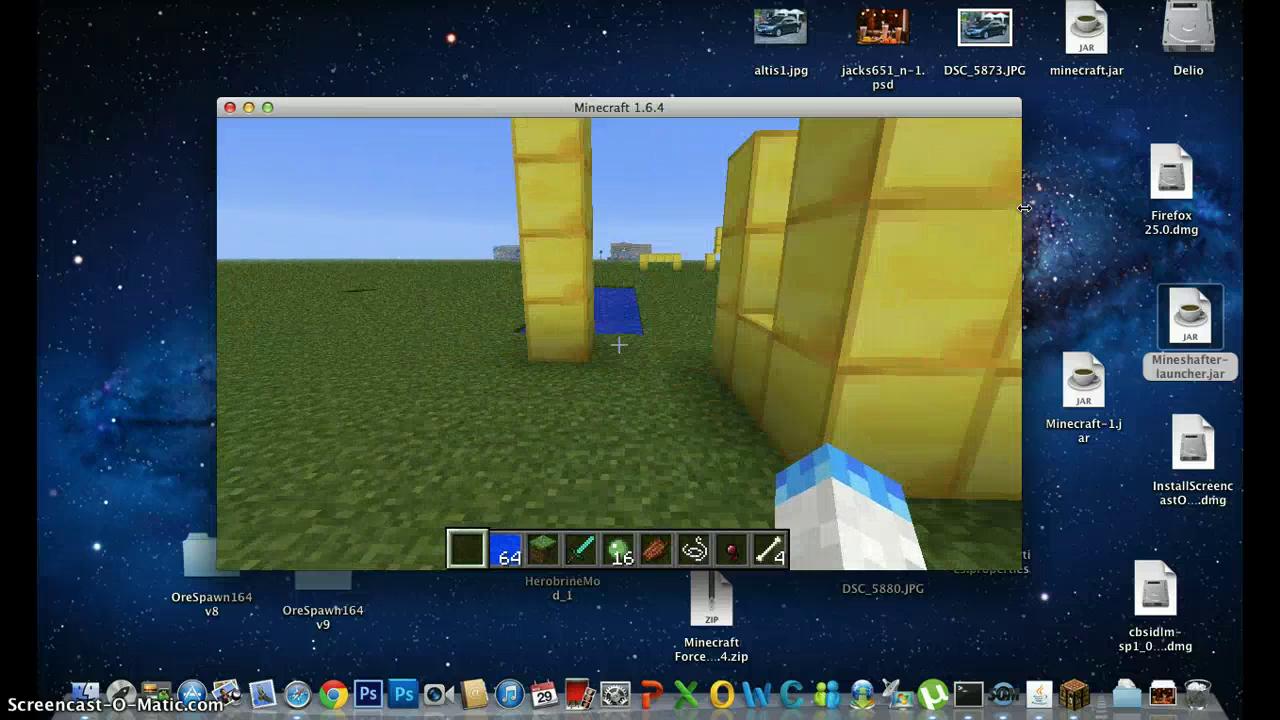
{"action": "key", "text": "w"}
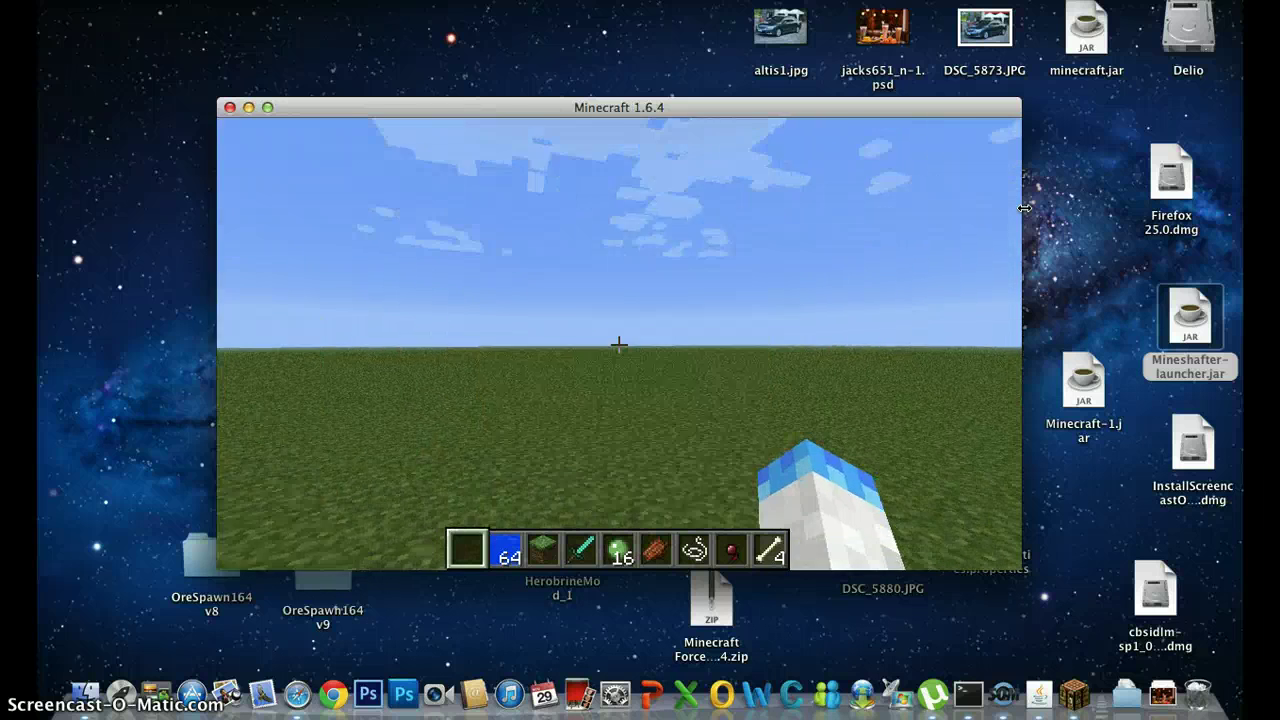
{"action": "key", "text": "w"}
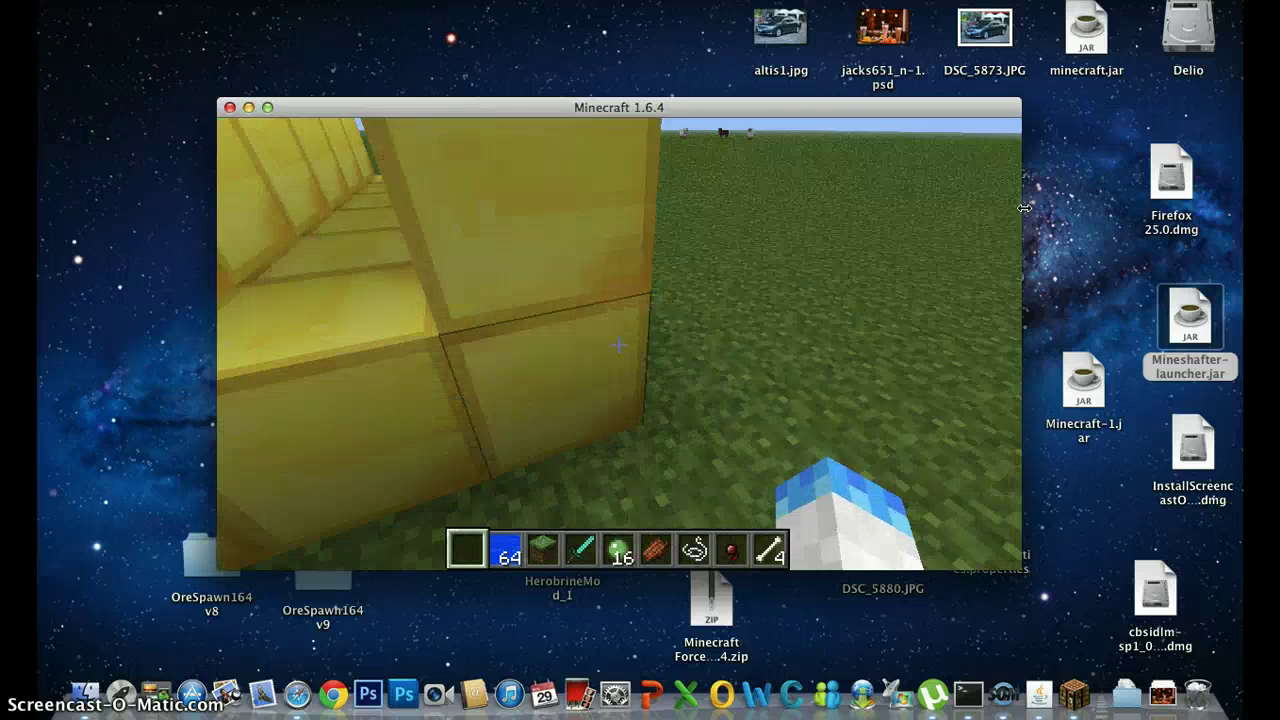